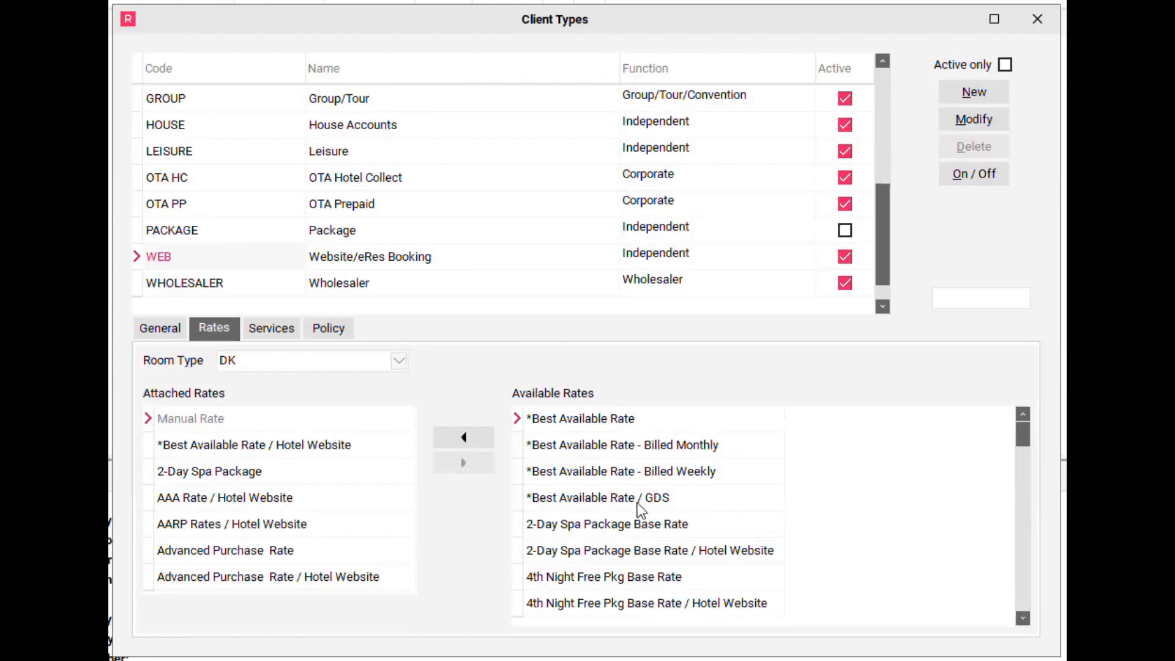
- Attach the 4th Night Free! rate to the WEB client type for room type DK
click(1023, 619)
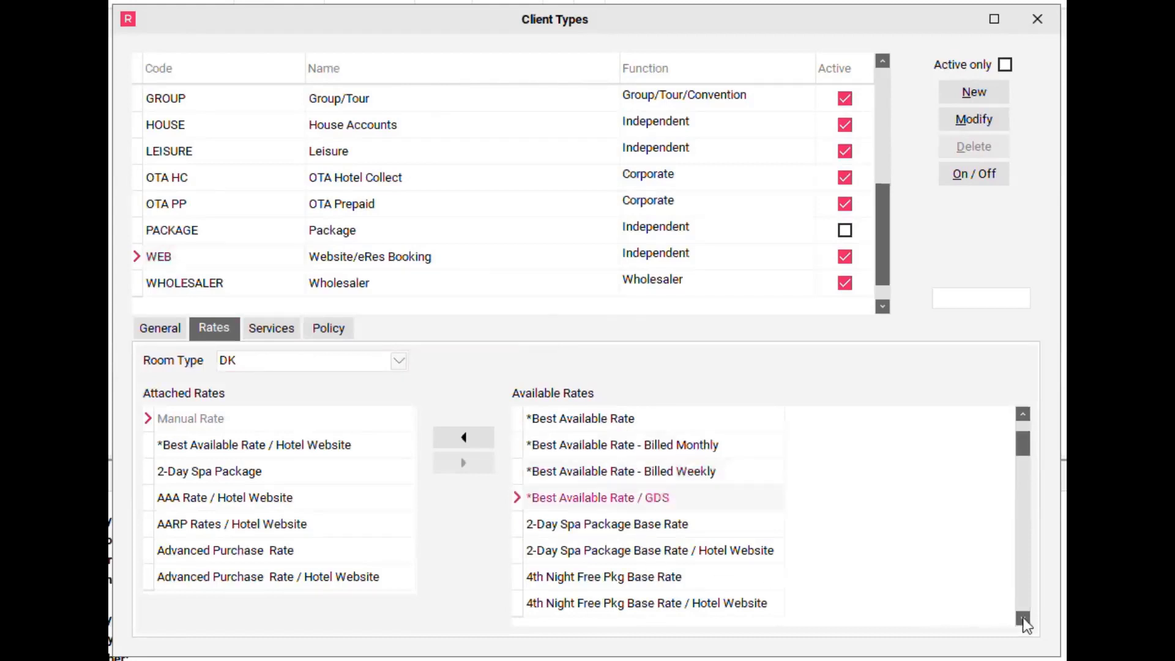
click(1023, 619)
click(563, 582)
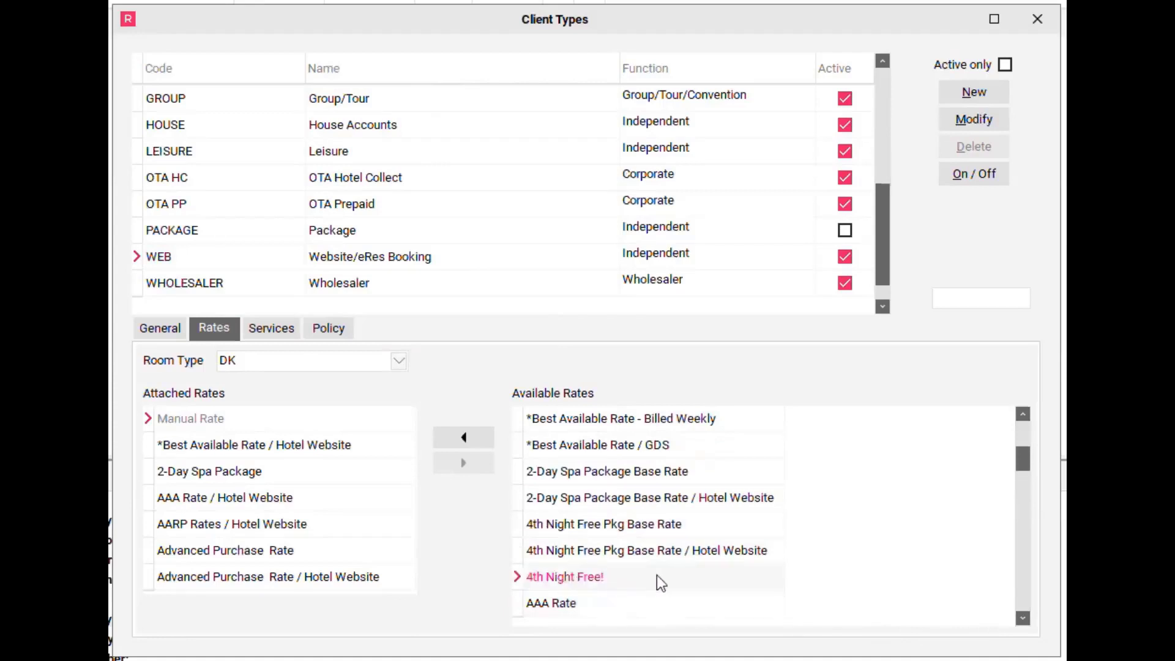
click(489, 439)
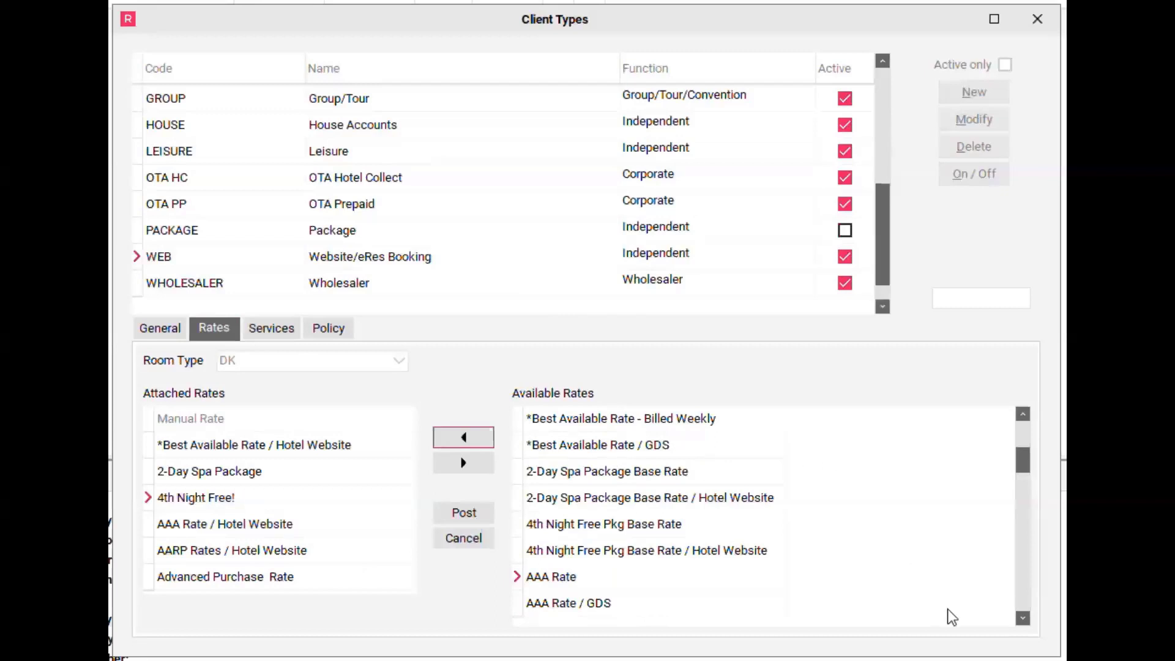
- Attach the Cars Sleep Free rate to the WEB client type for room type DK and post the changes
drag(1024, 619, 1024, 618)
click(576, 527)
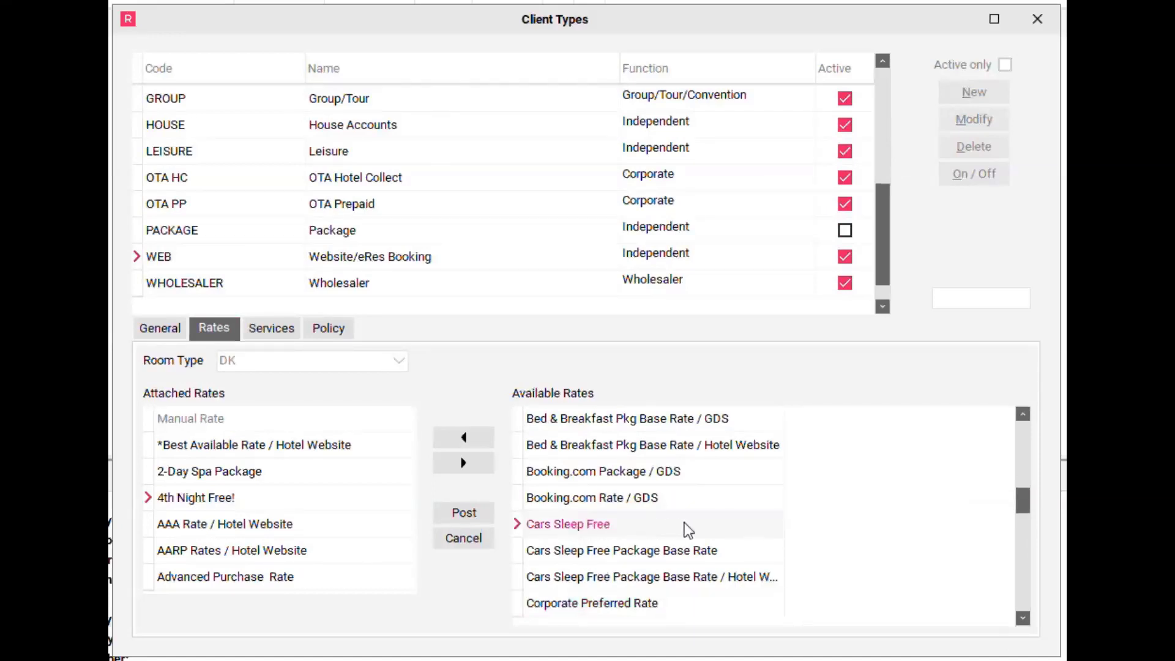
click(479, 439)
click(468, 517)
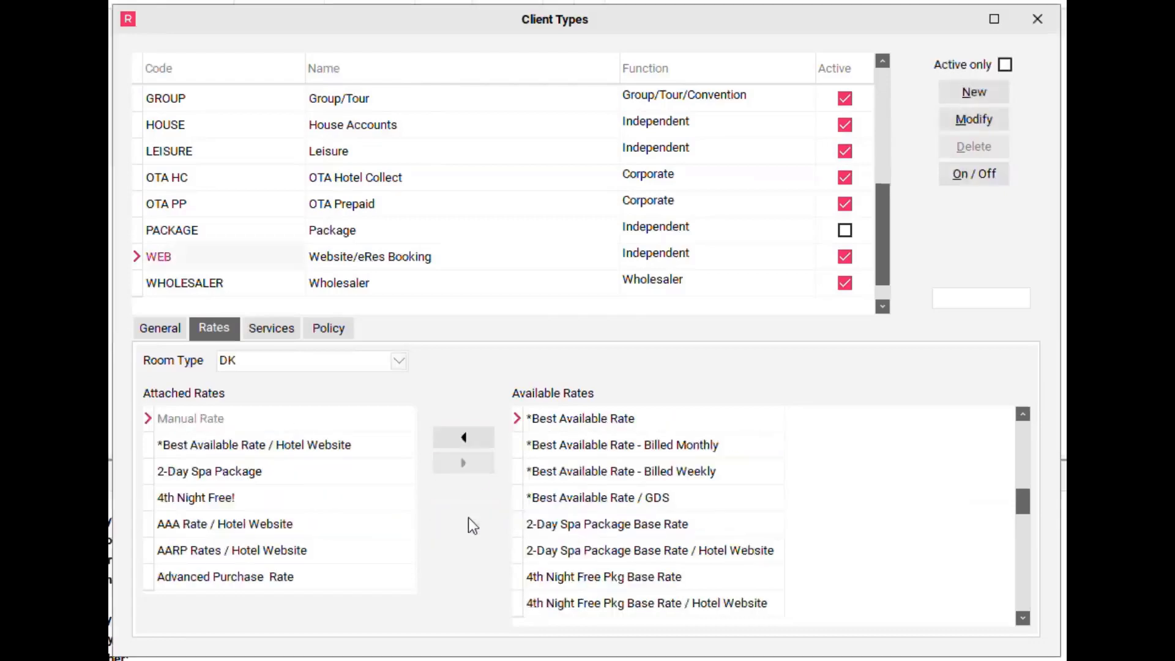
- Switch the WEB client type's rate assignment to room type DQQ
click(399, 362)
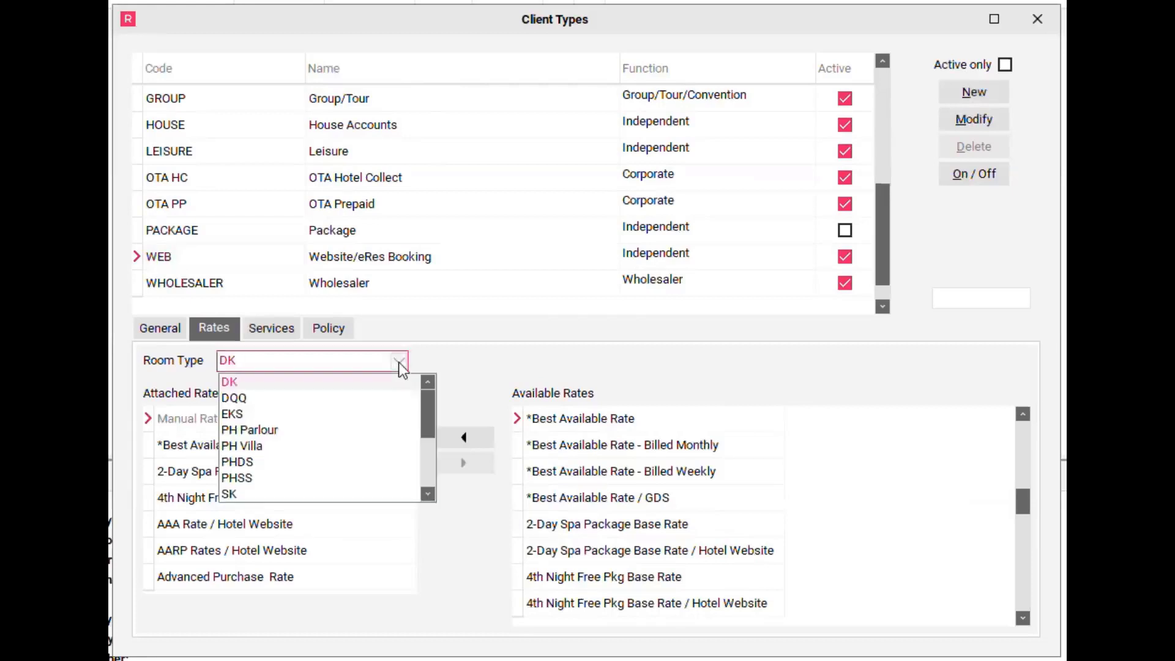
click(247, 402)
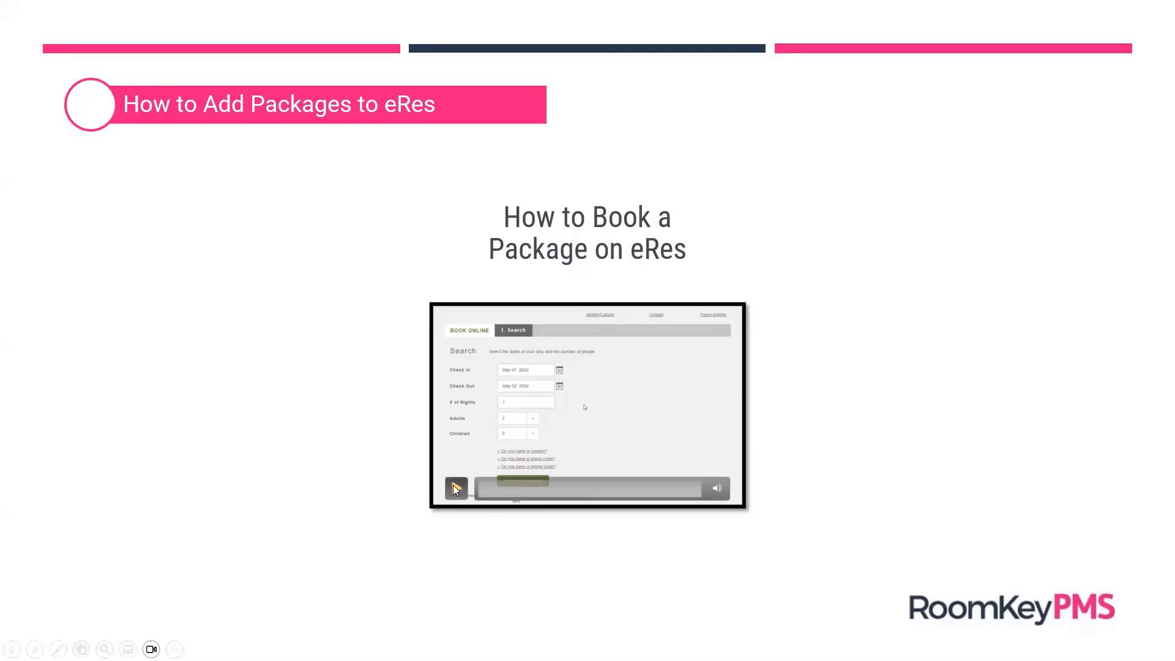
click(456, 488)
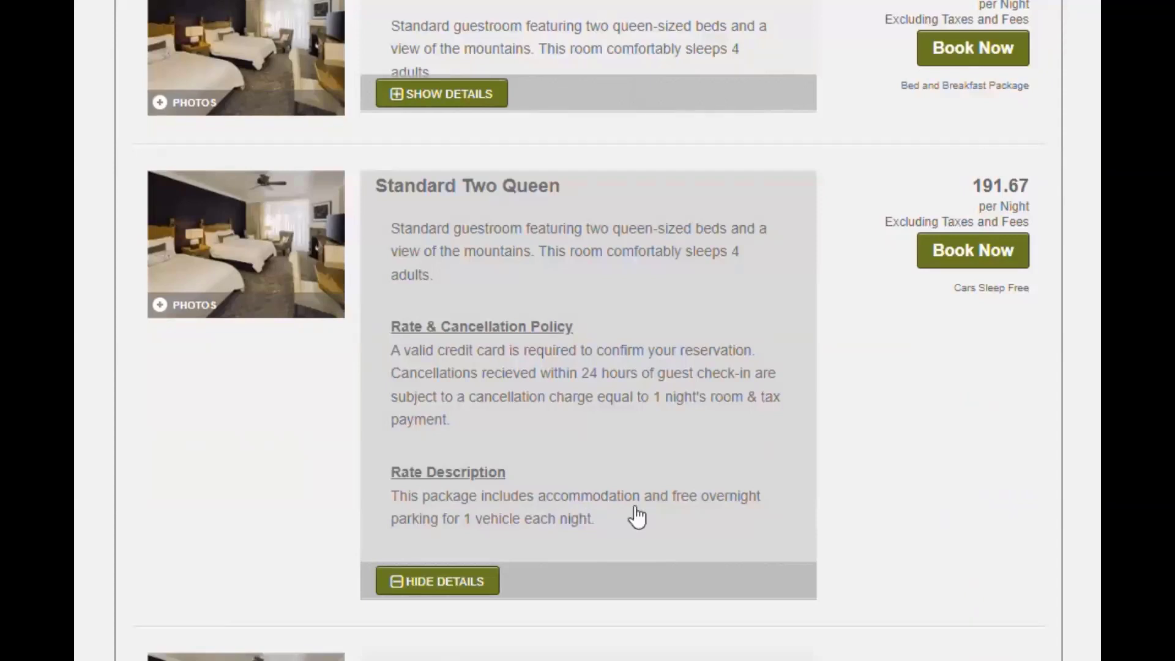
- Choose the Standard Two Queen room at the Cars Sleep Free rate and review the booking summary and guest details
click(960, 267)
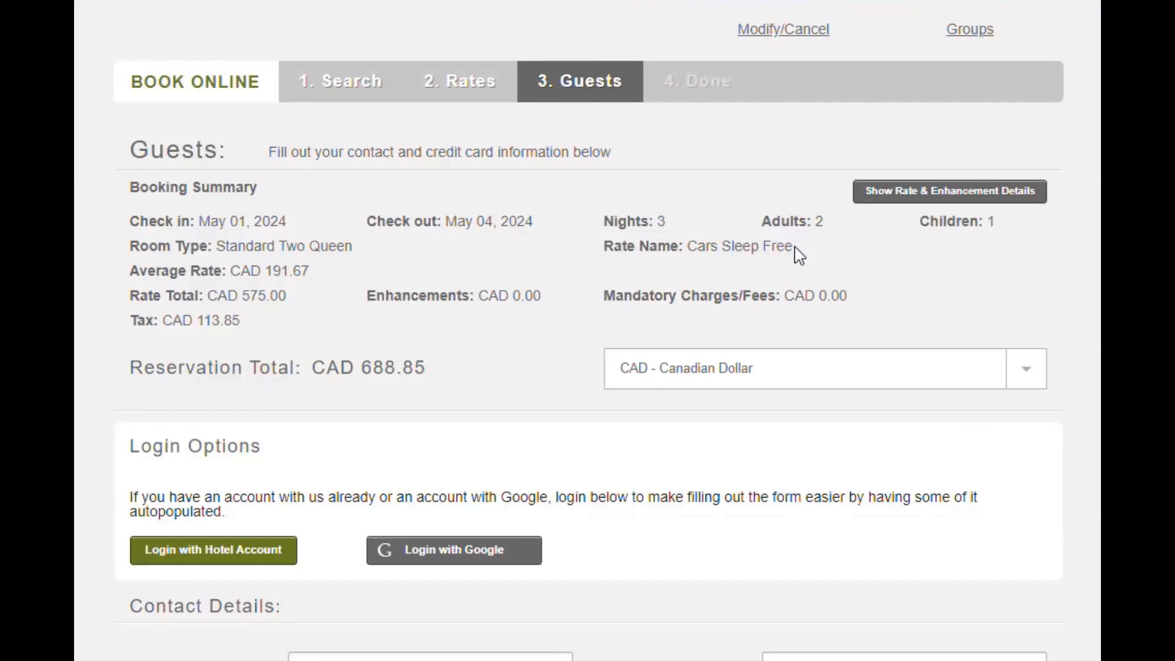
scroll(752, 485, down, 8)
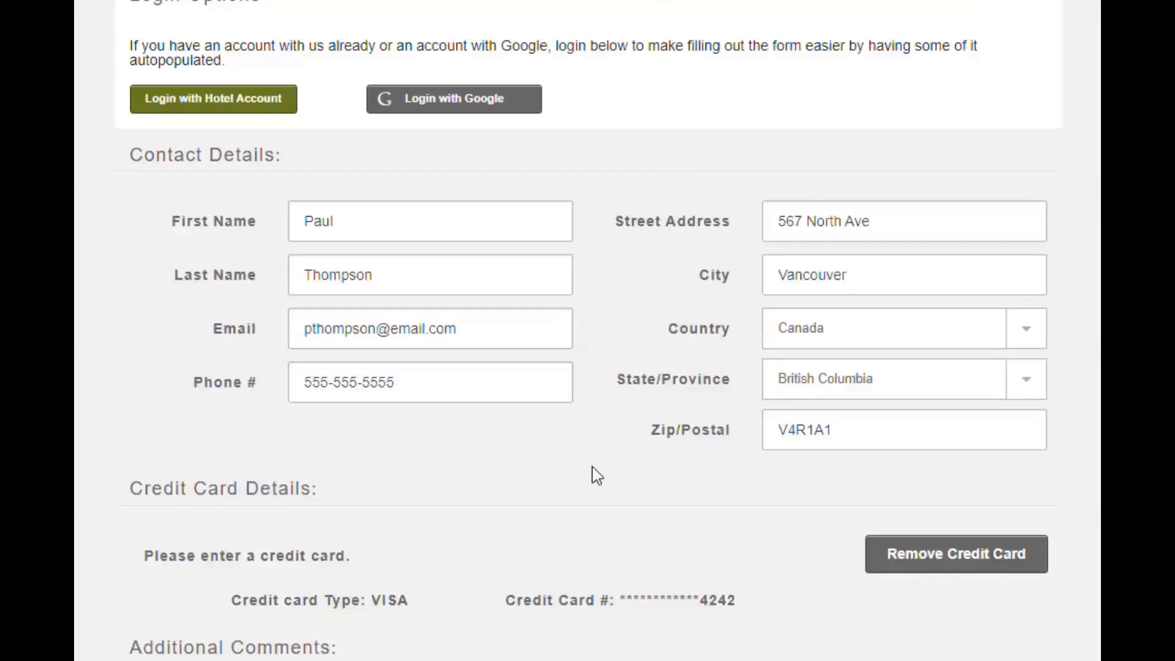
scroll(597, 475, down, 5)
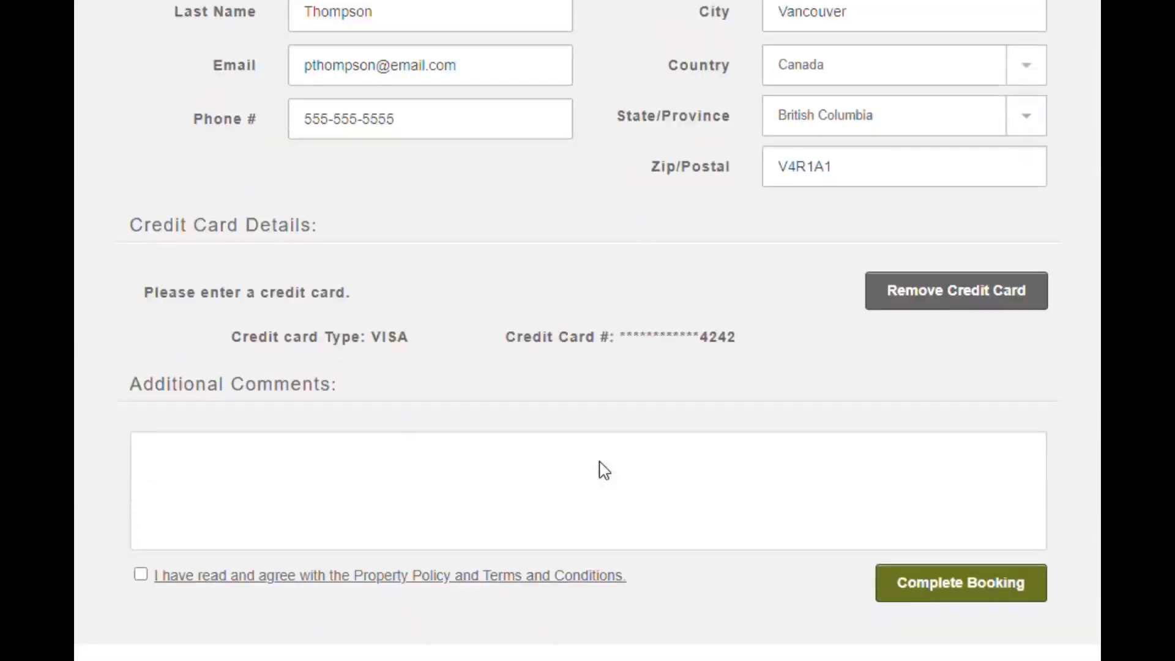
- Agree to the property policy and terms, dismiss the policy text, and complete the booking
click(140, 575)
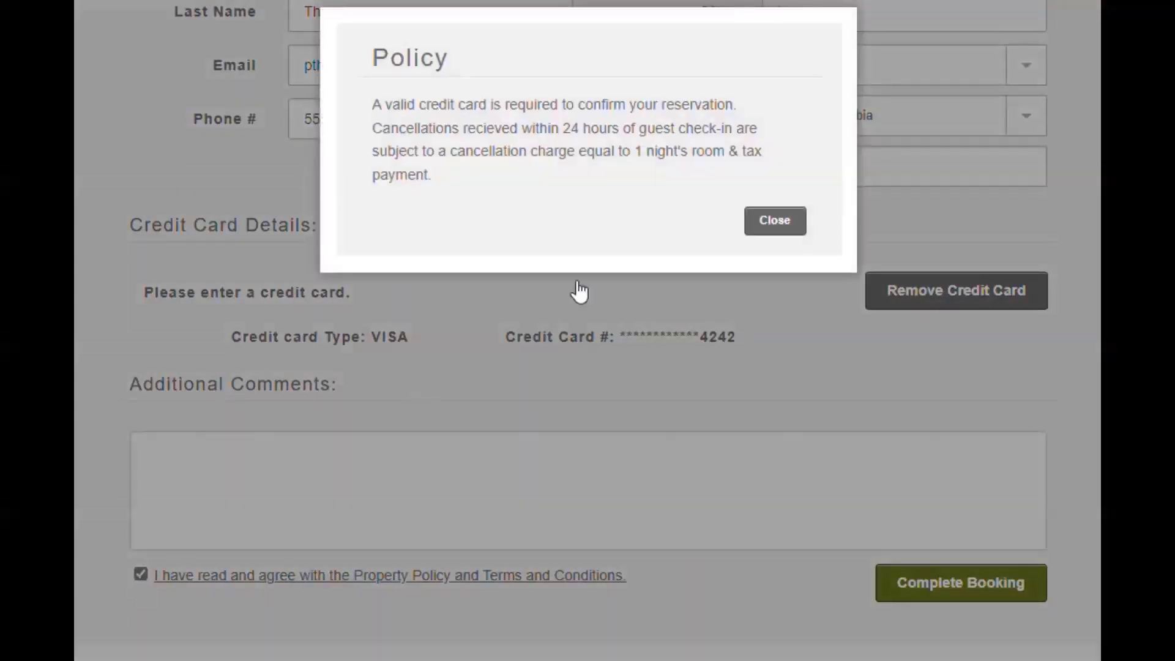
click(773, 223)
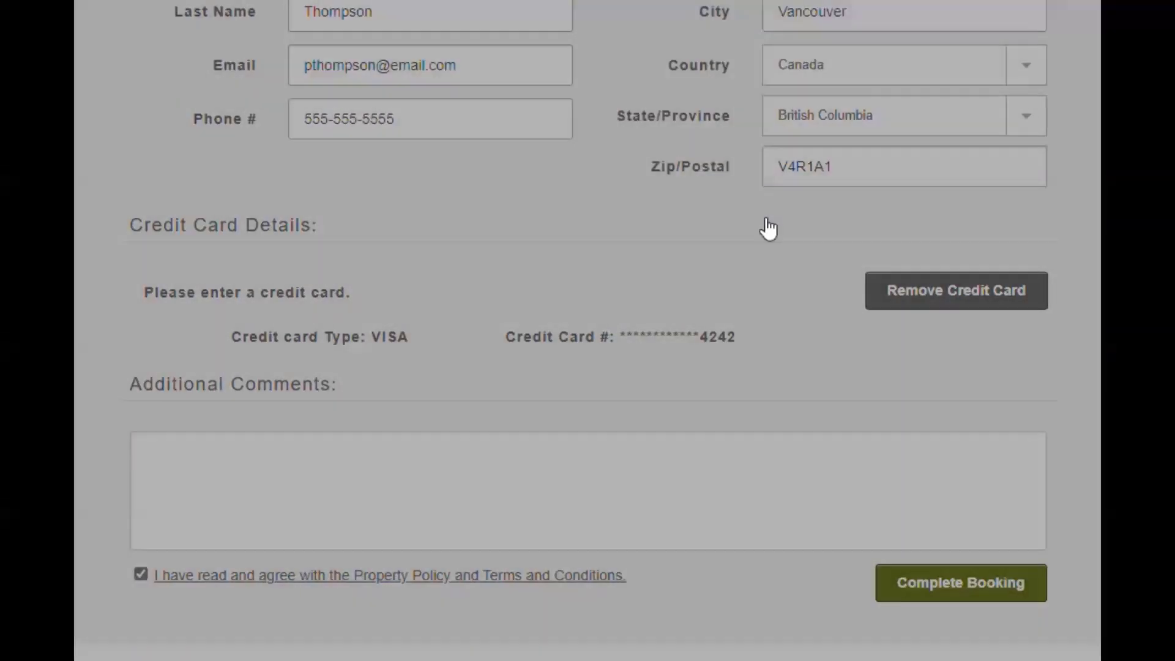
click(972, 591)
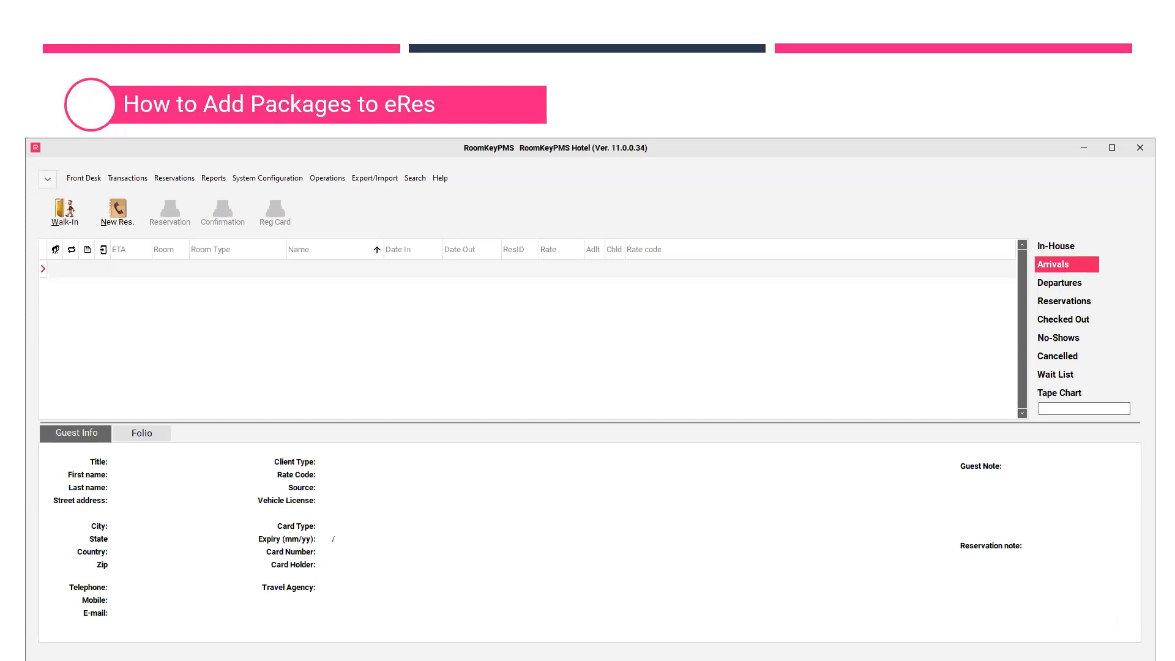
- Search the RoomKeyPMS reservations for the new booking by its reservation ID
click(416, 179)
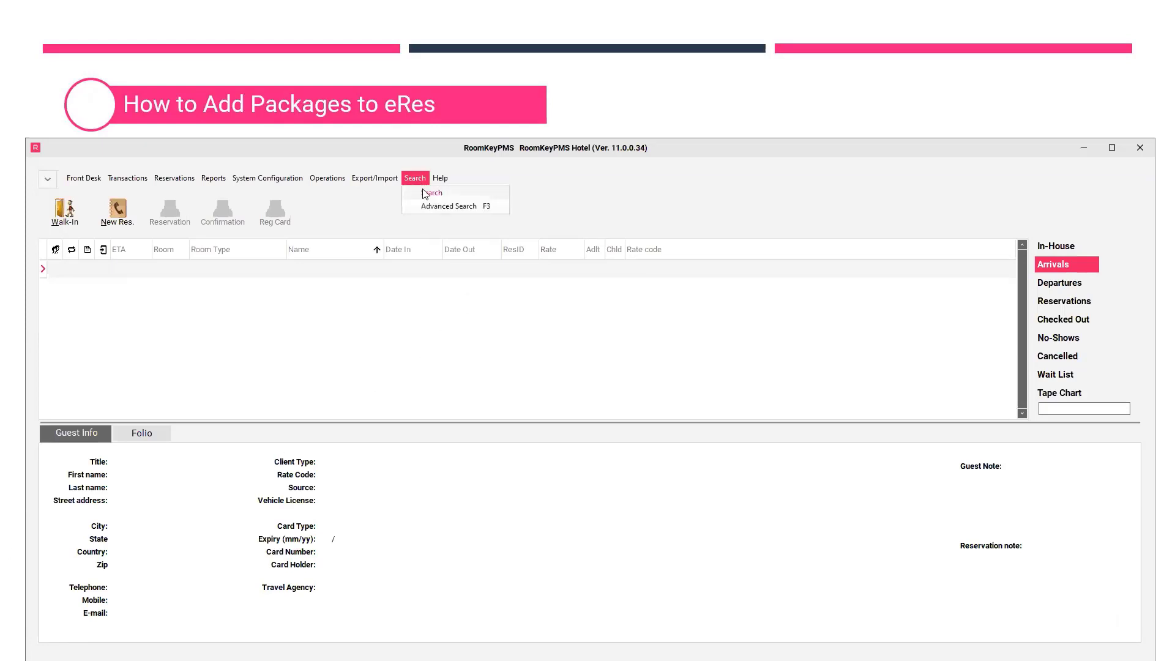
click(429, 193)
click(655, 375)
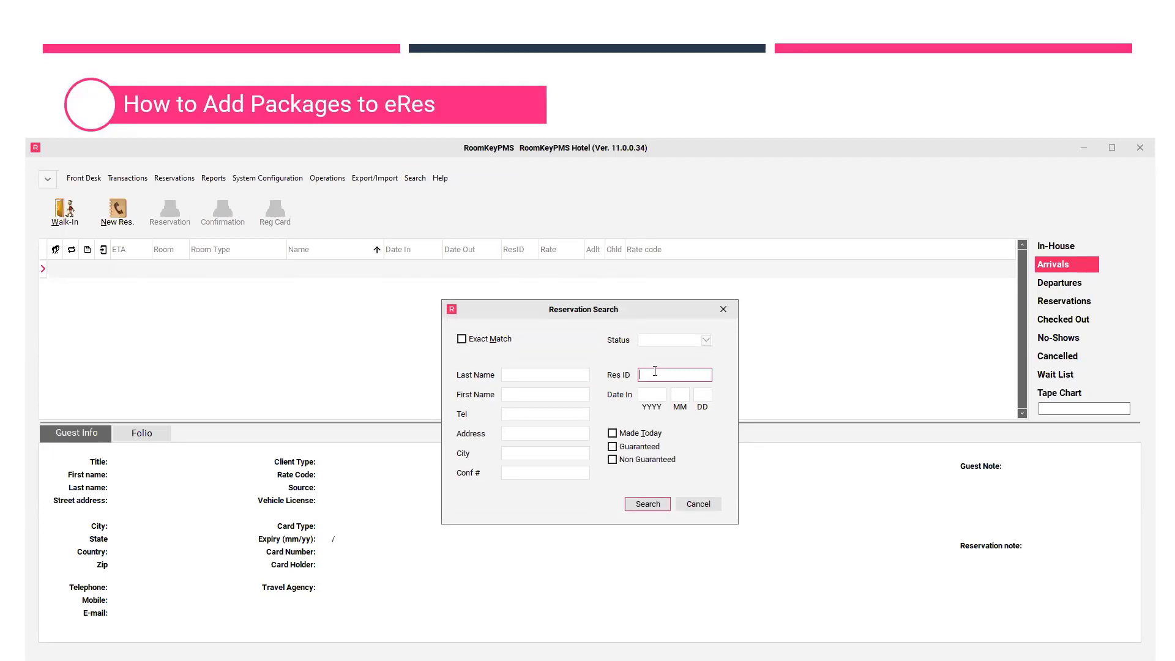
text(2757)
click(661, 506)
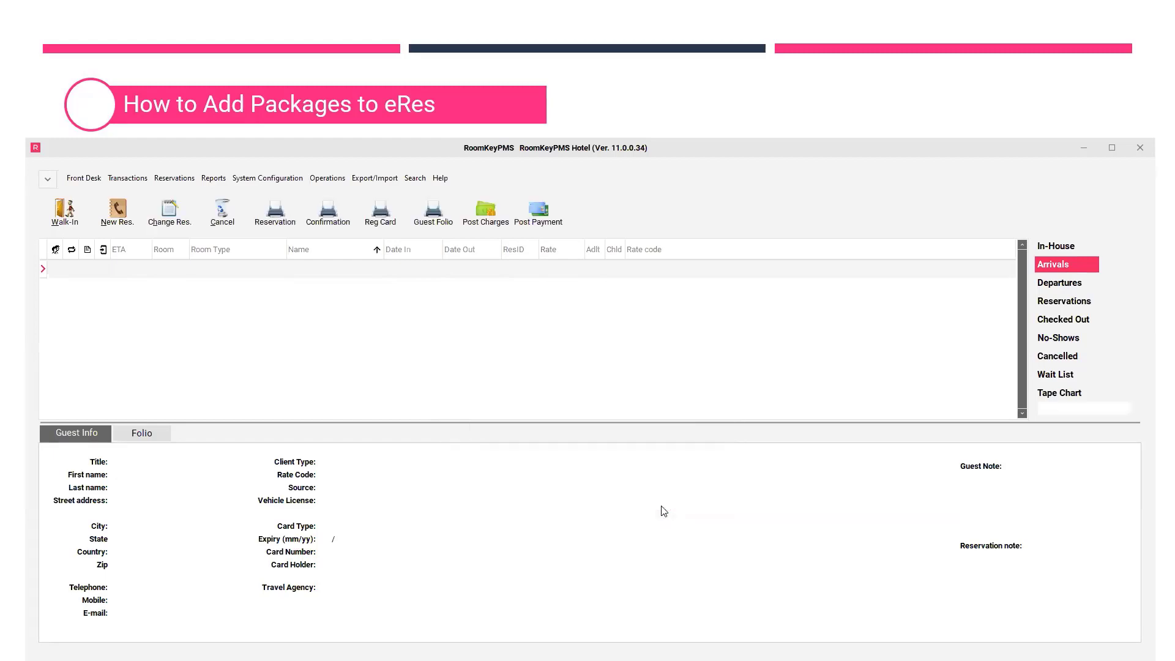
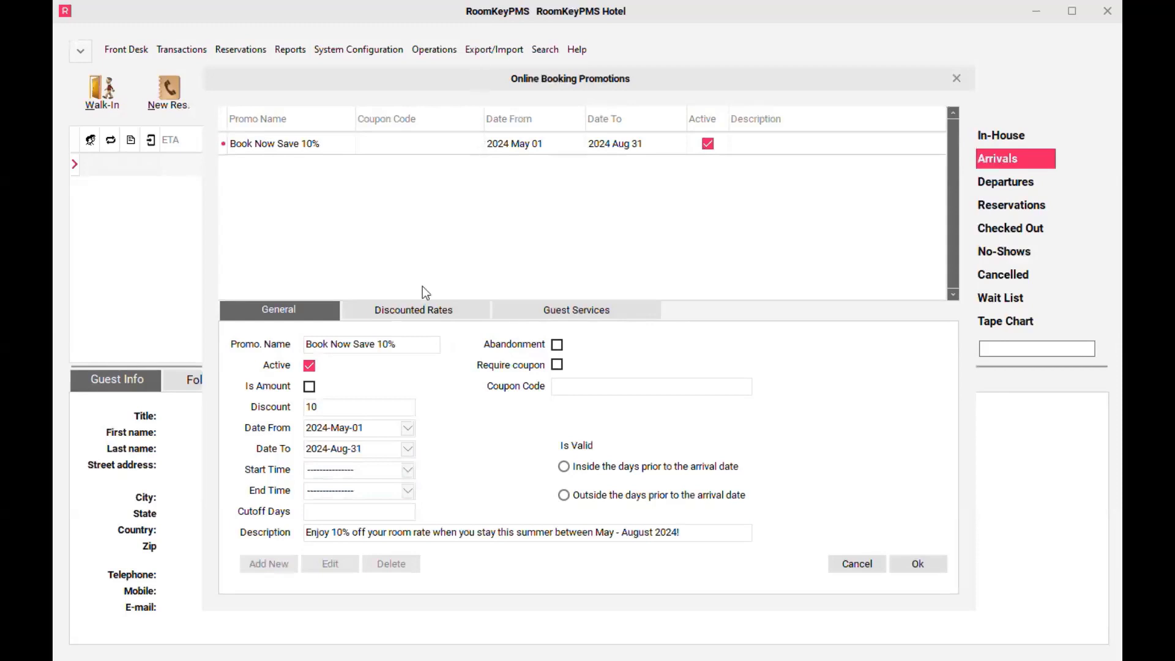
- Make the Book Now Save 10% promotion require the coupon code BOOK10 and save it
click(420, 345)
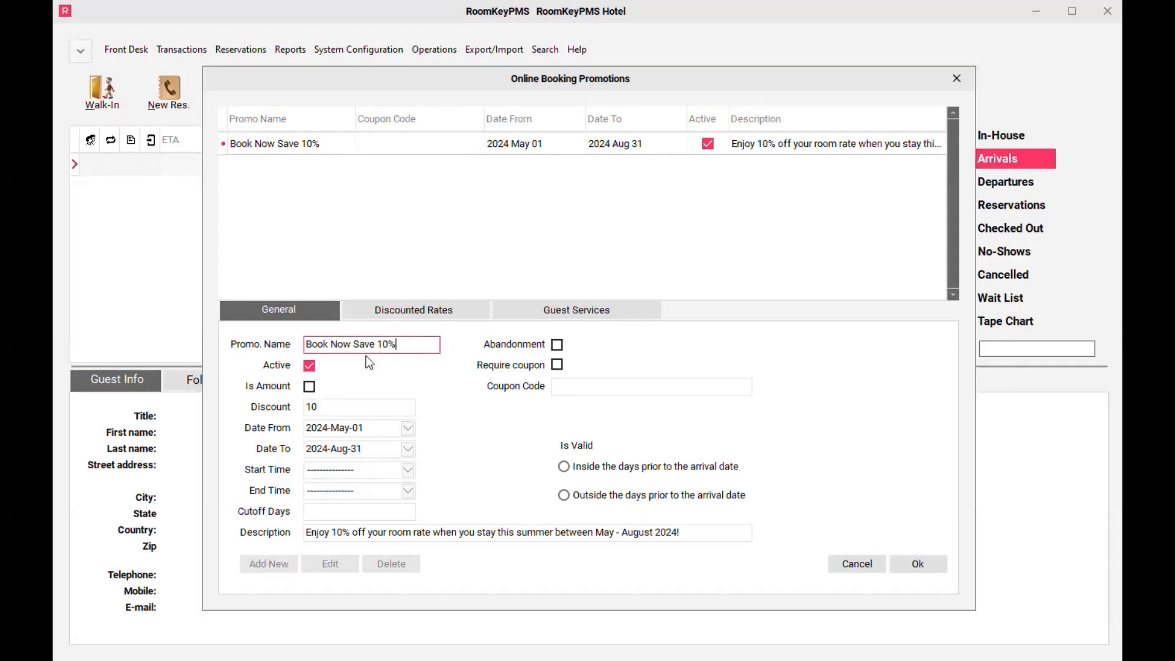
click(345, 407)
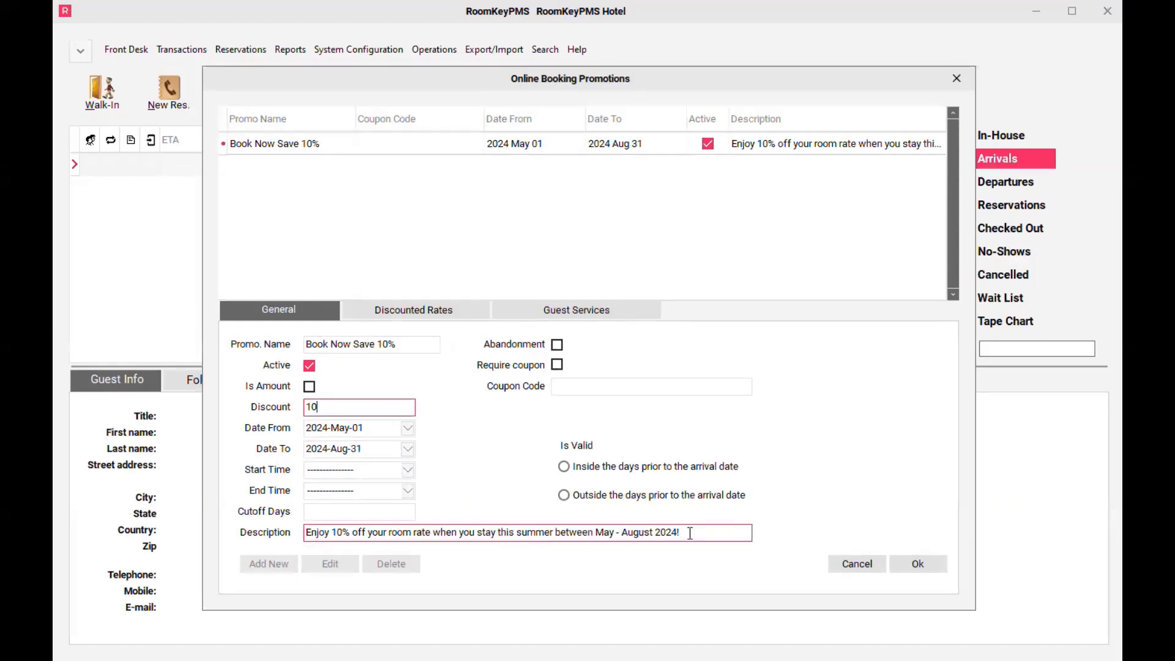
click(558, 366)
click(558, 366)
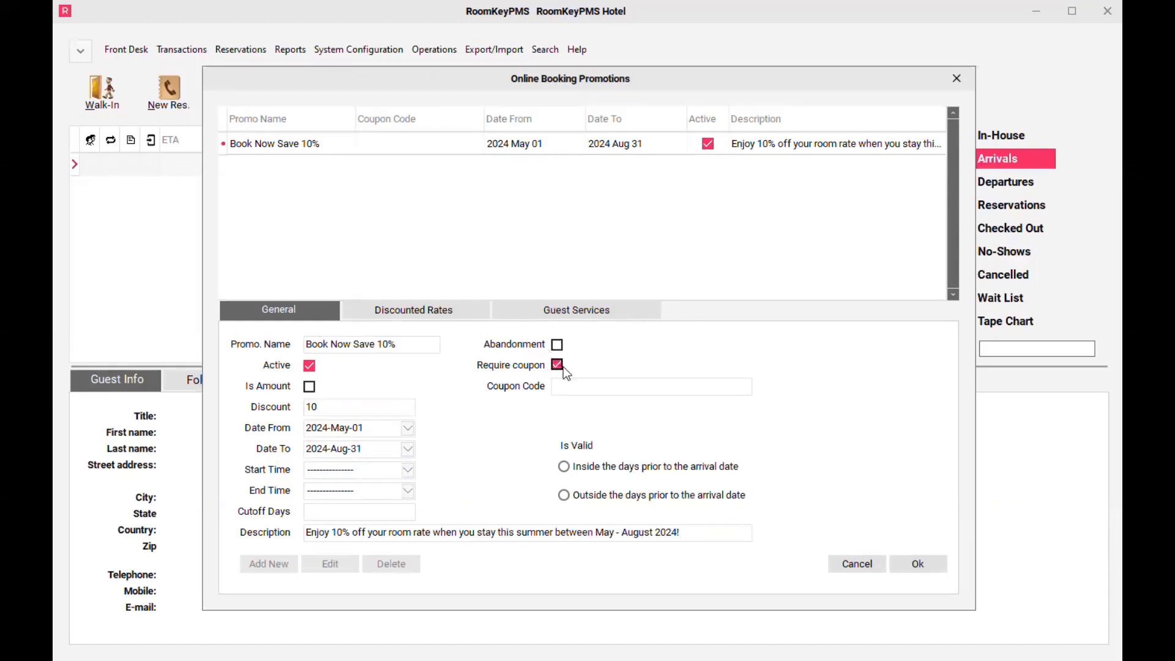
click(584, 391)
text(BOOK10)
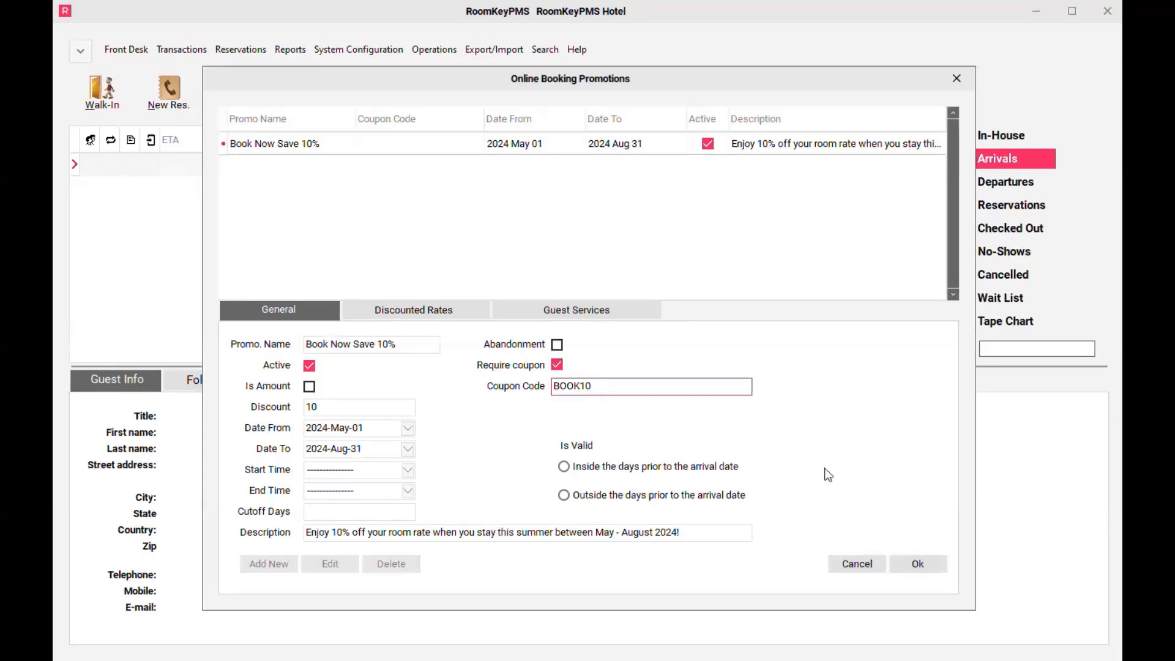
key(Return)
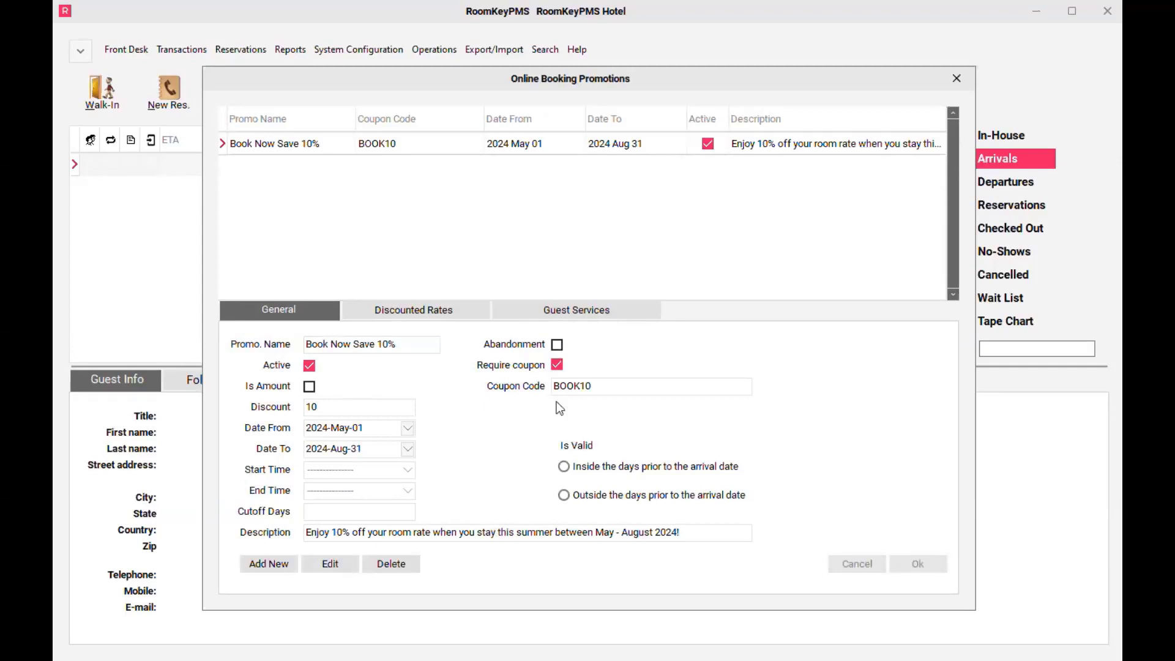
- Apply the promotion to the PROMOTION 10 / Hotel Website rates for DK, DQQ, EKS, SK and SQQ, and update it
click(413, 309)
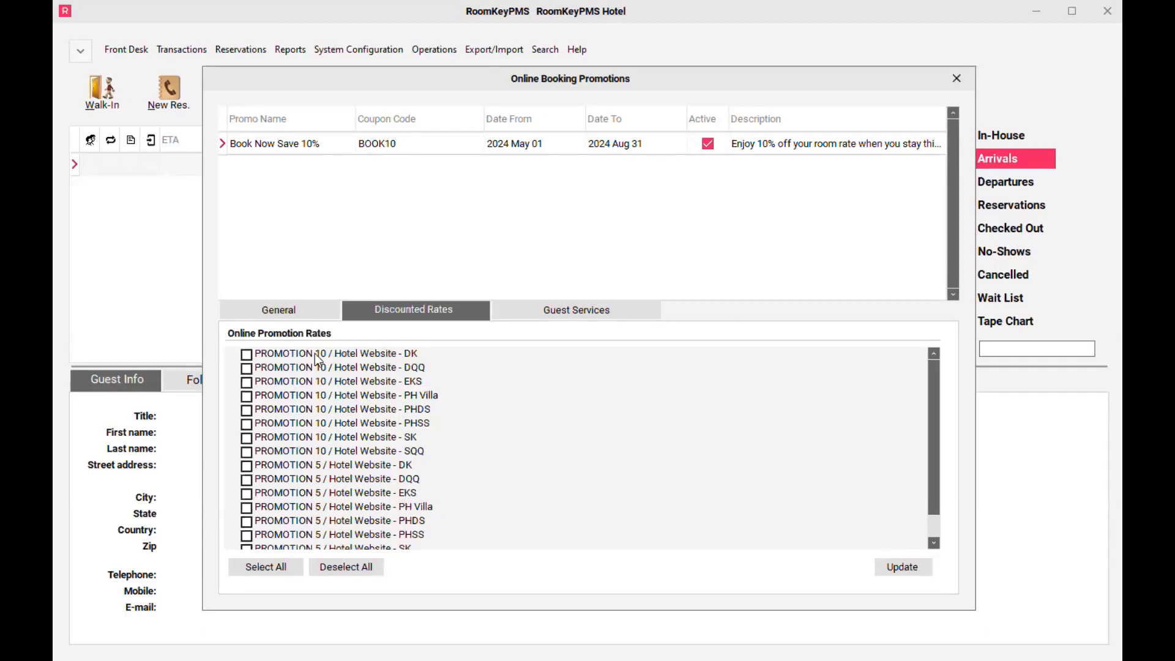
click(246, 355)
click(246, 369)
click(246, 383)
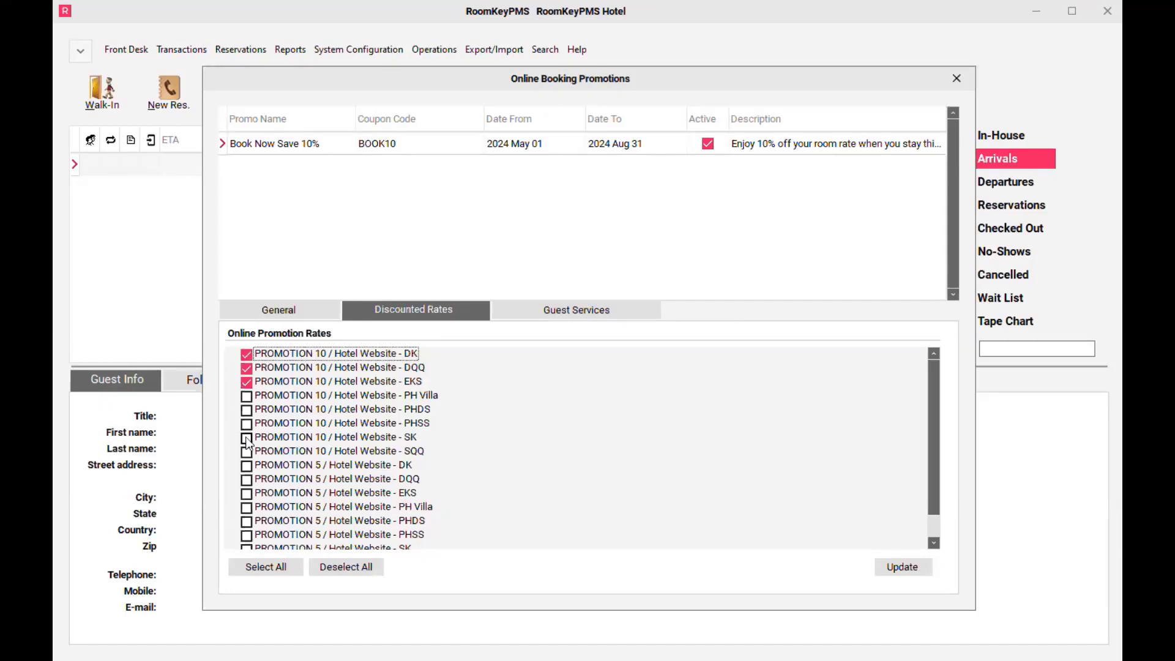
click(246, 438)
click(246, 453)
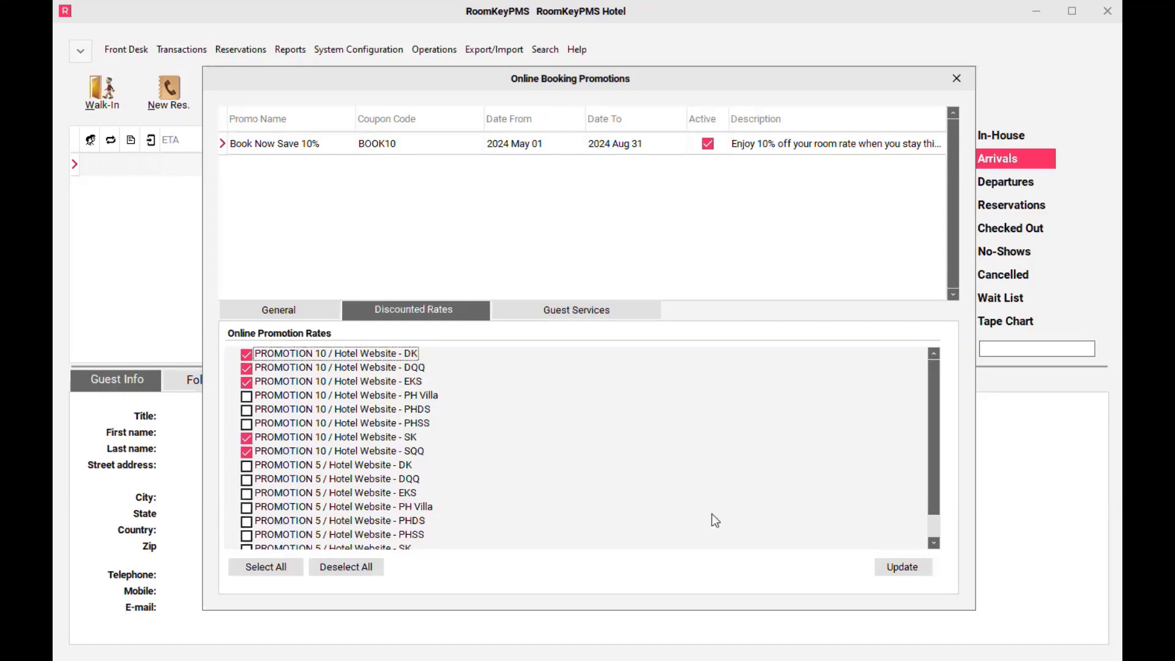
click(923, 571)
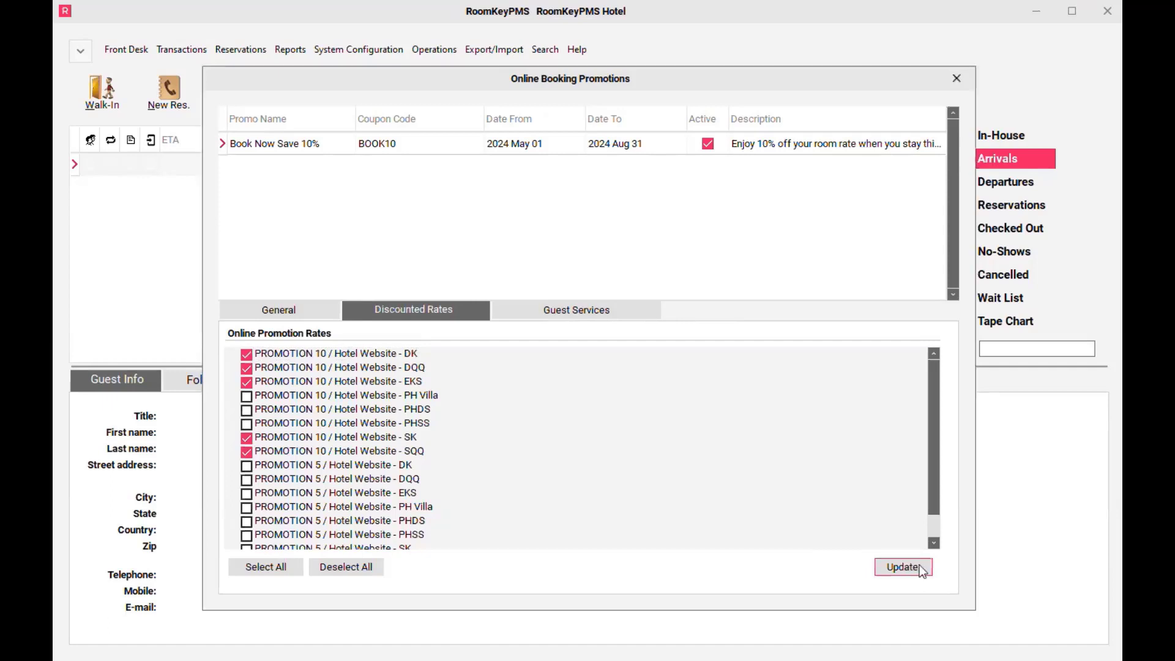
- Return to the promotion's general settings and check its coupon code
click(323, 311)
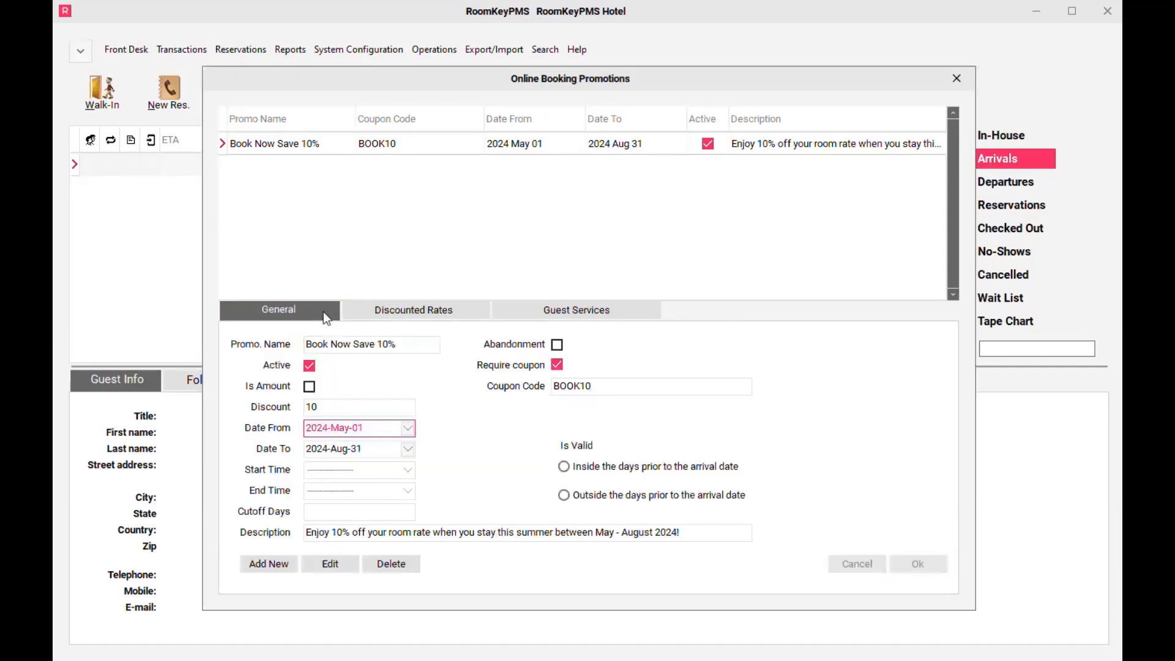
click(622, 386)
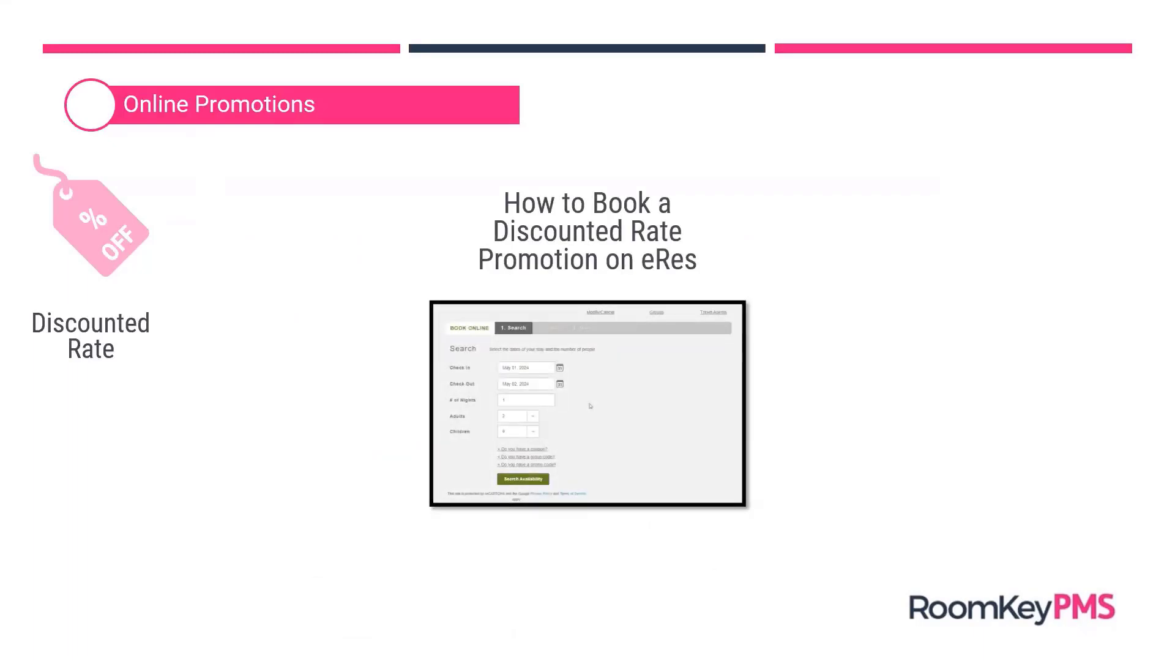
mouse_move(456, 485)
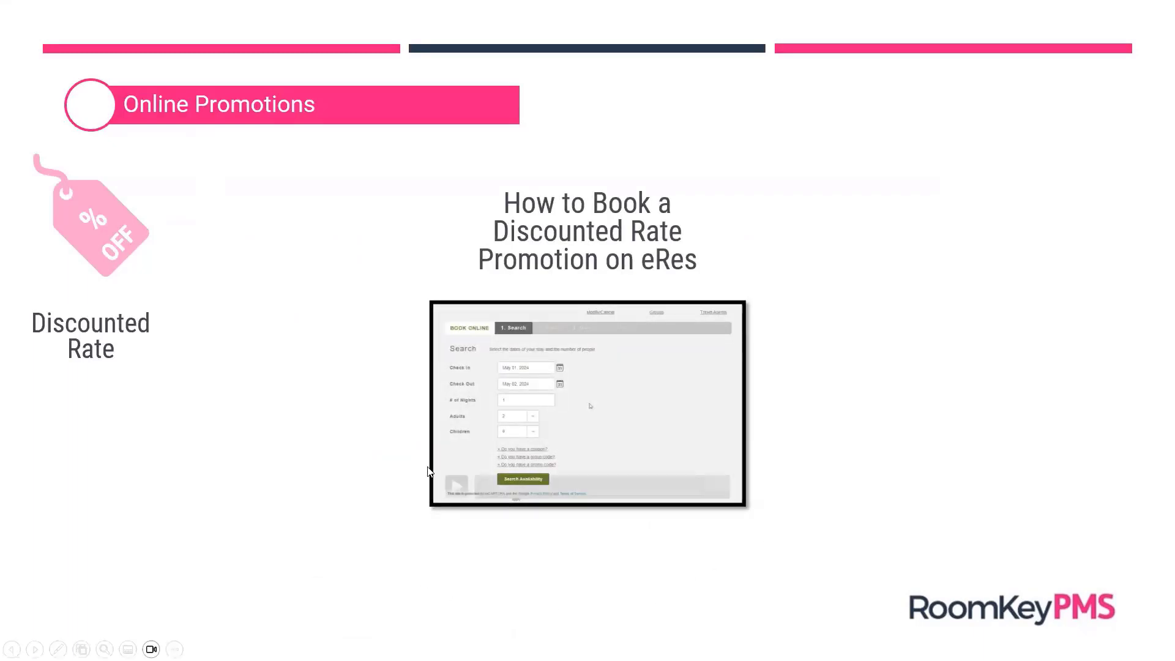
click(457, 486)
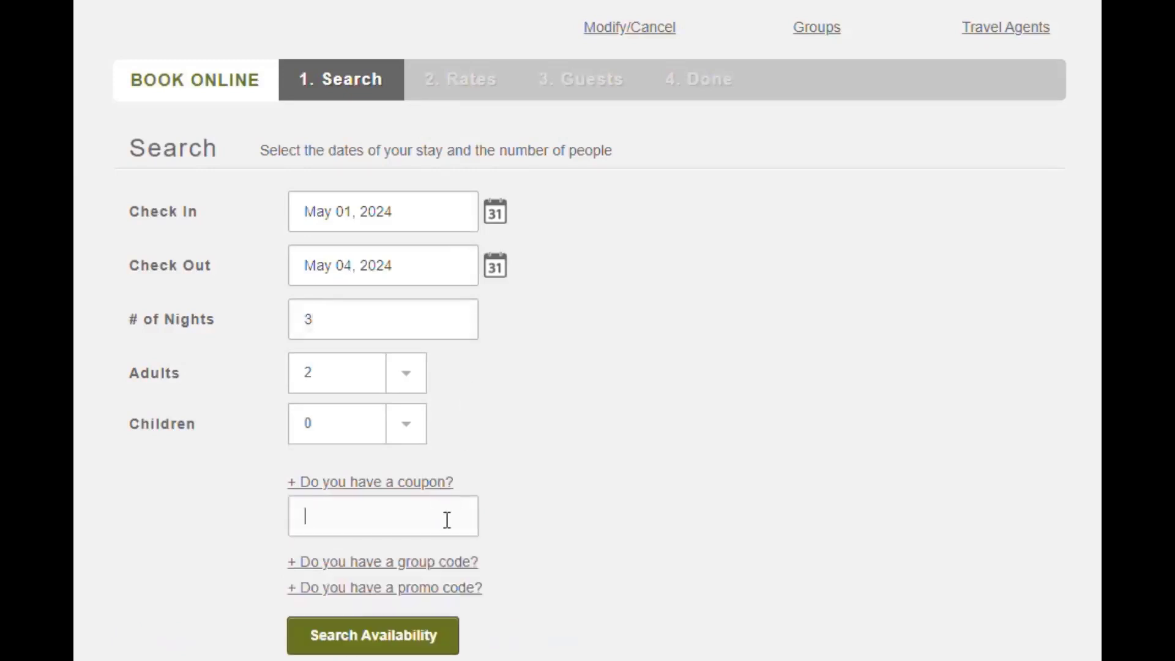
- Search availability for May 01 to May 04, 2024 with coupon BOOK10 and examine the online promotion rates
text(BOOK10)
click(428, 640)
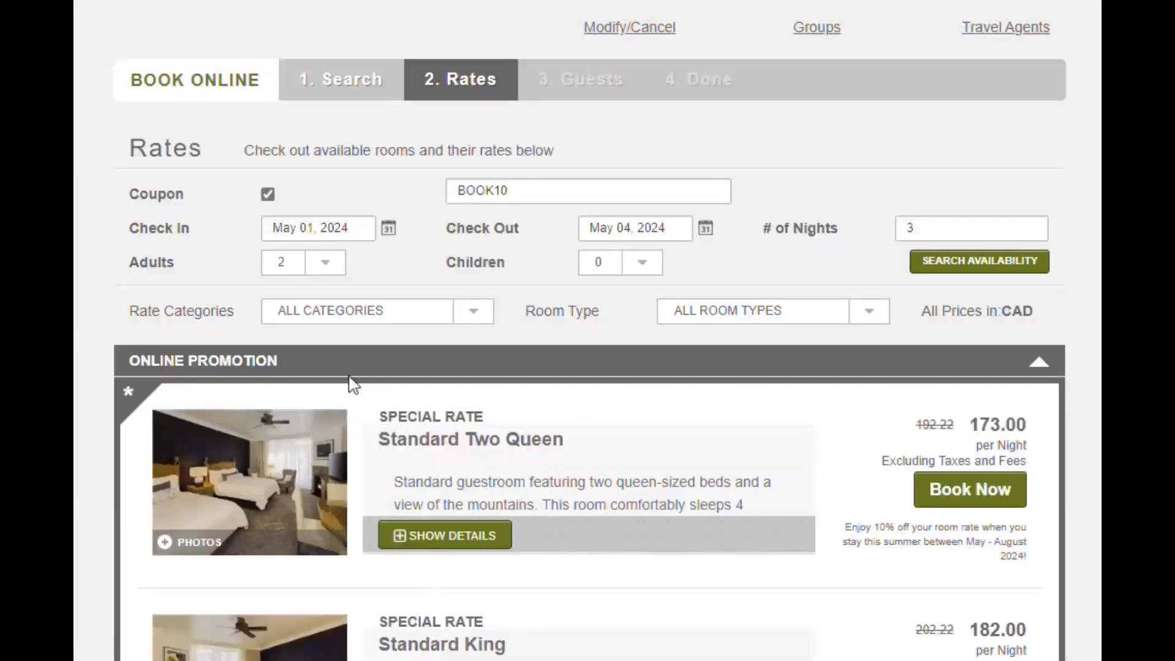
click(301, 364)
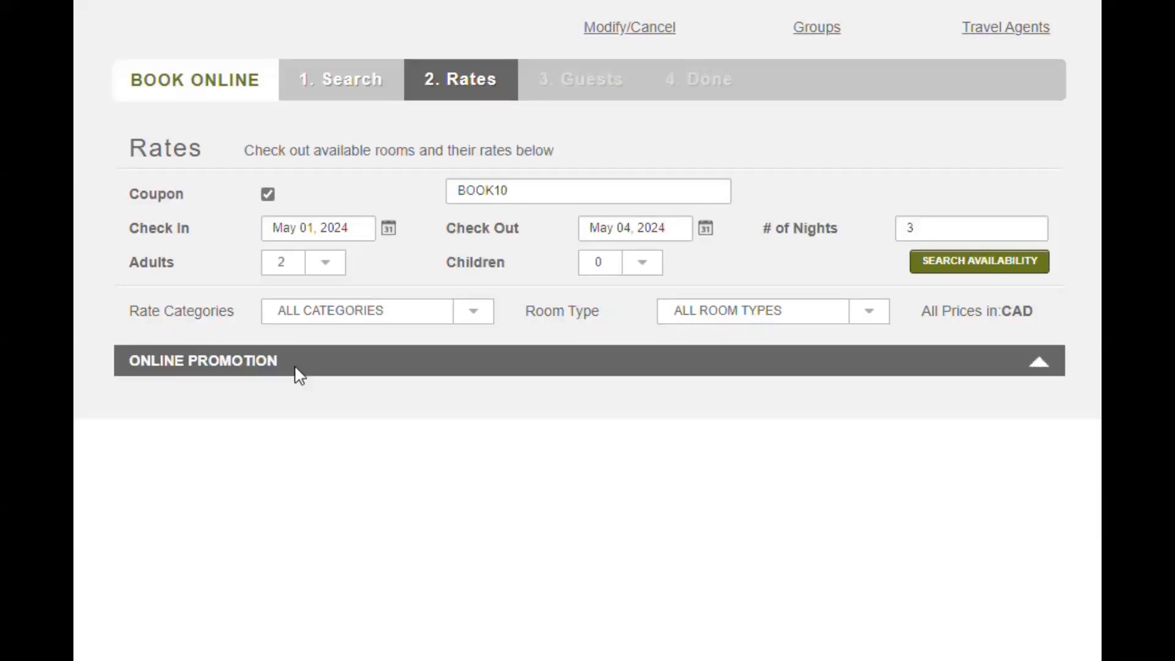
click(299, 372)
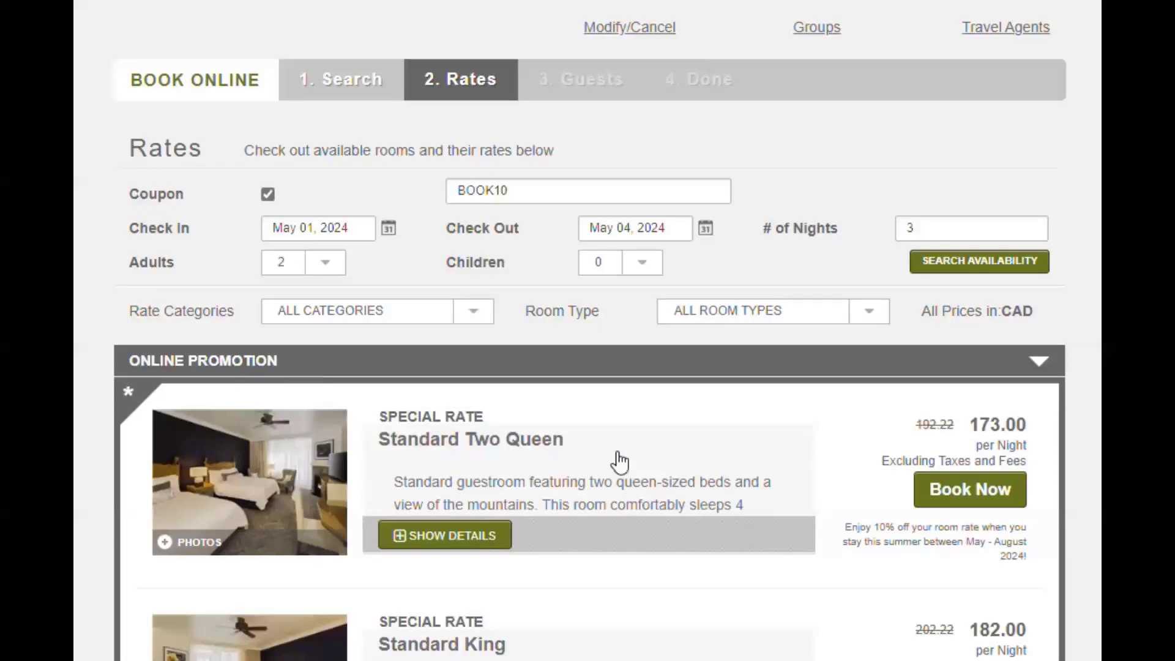
scroll(580, 535, down, 2)
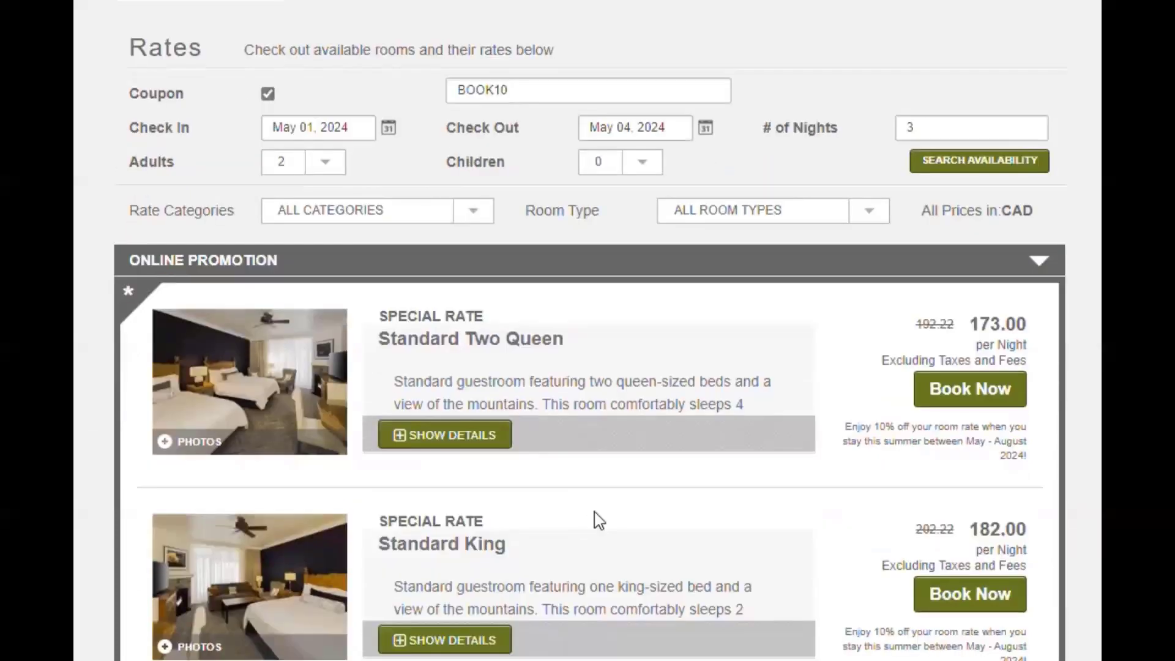
- Examine the promotion description and discounted nightly rates for every room type in the Online Promotion results
scroll(594, 519, down, 2)
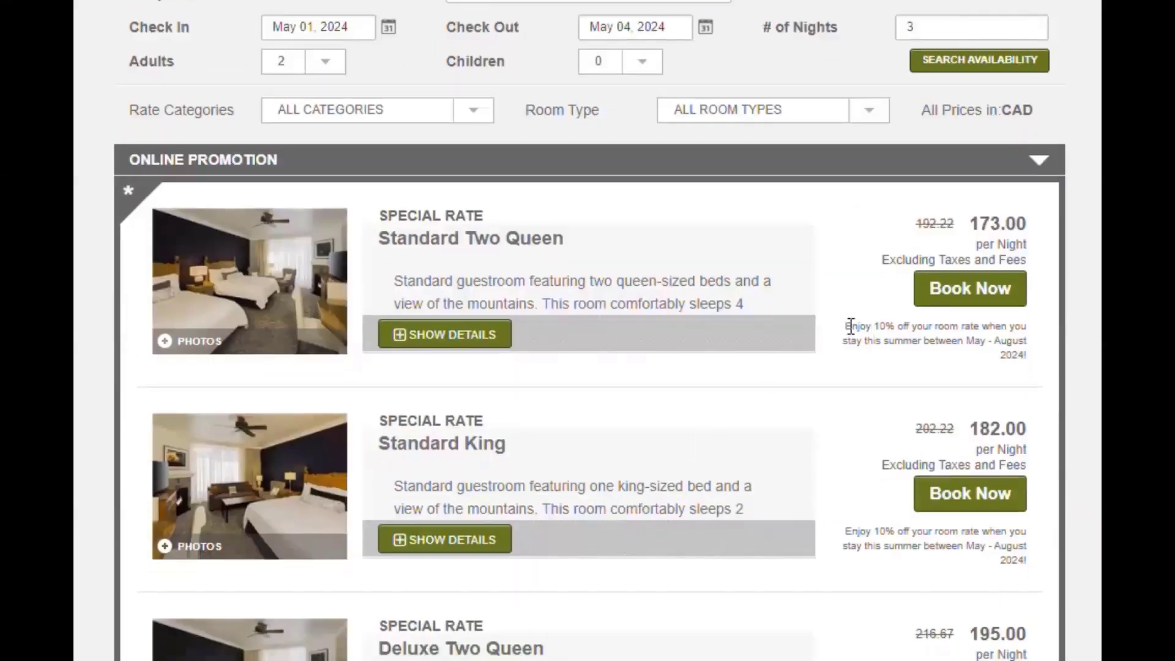
drag(851, 326, 1040, 354)
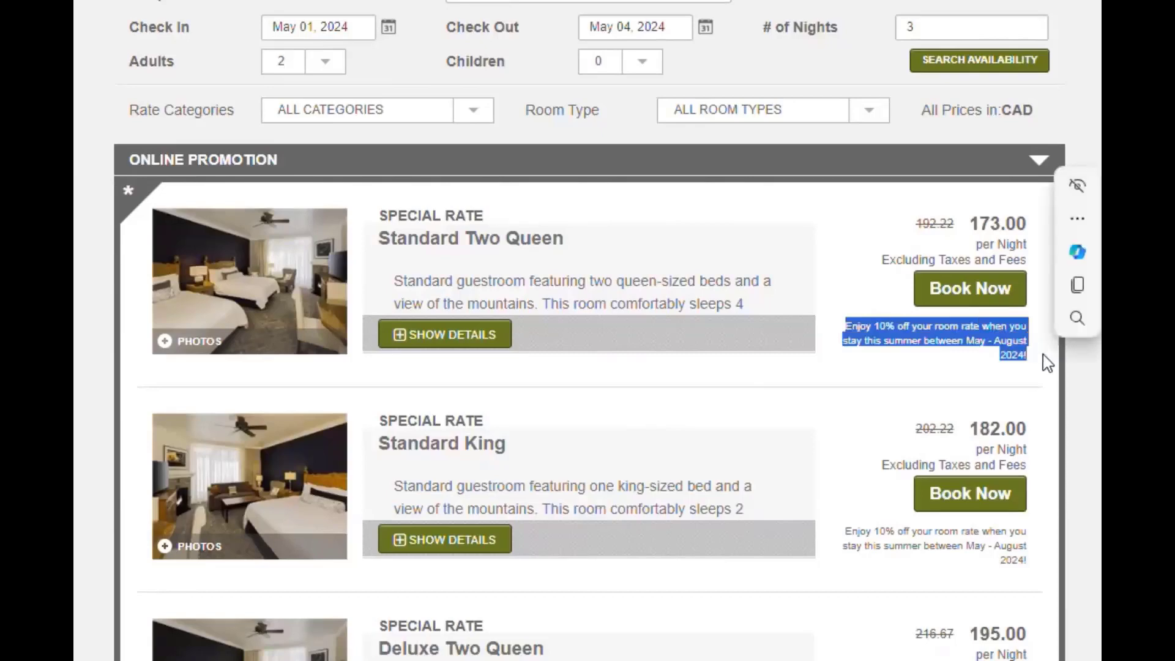
click(1043, 354)
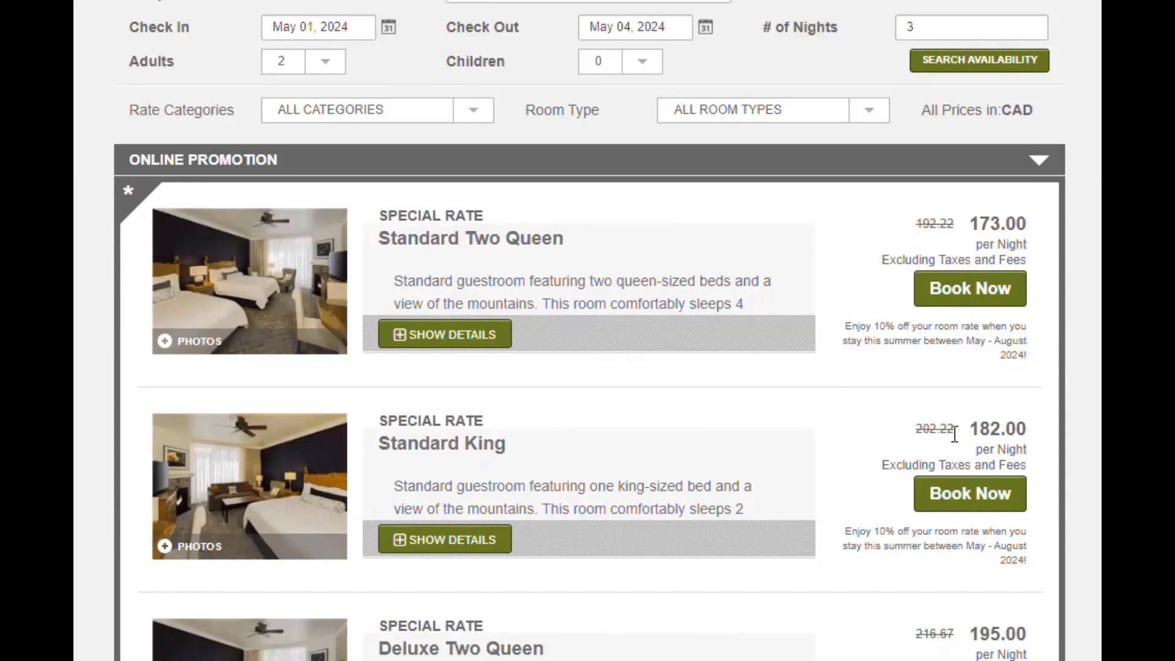
scroll(1037, 429, down, 3)
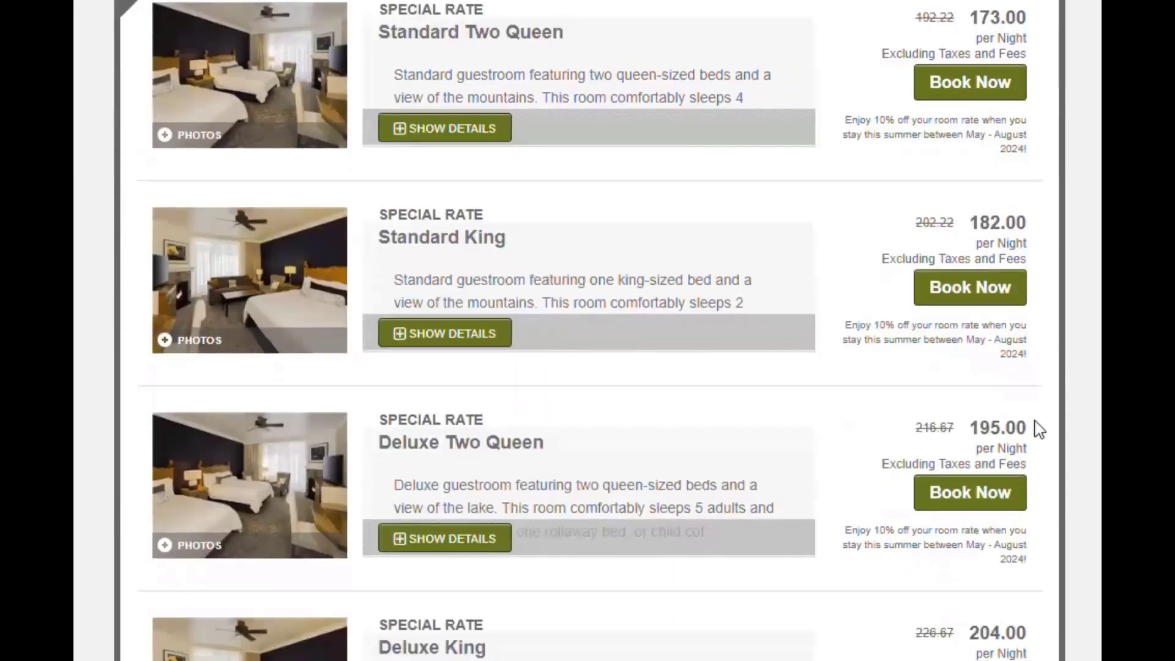
scroll(1039, 429, down, 6)
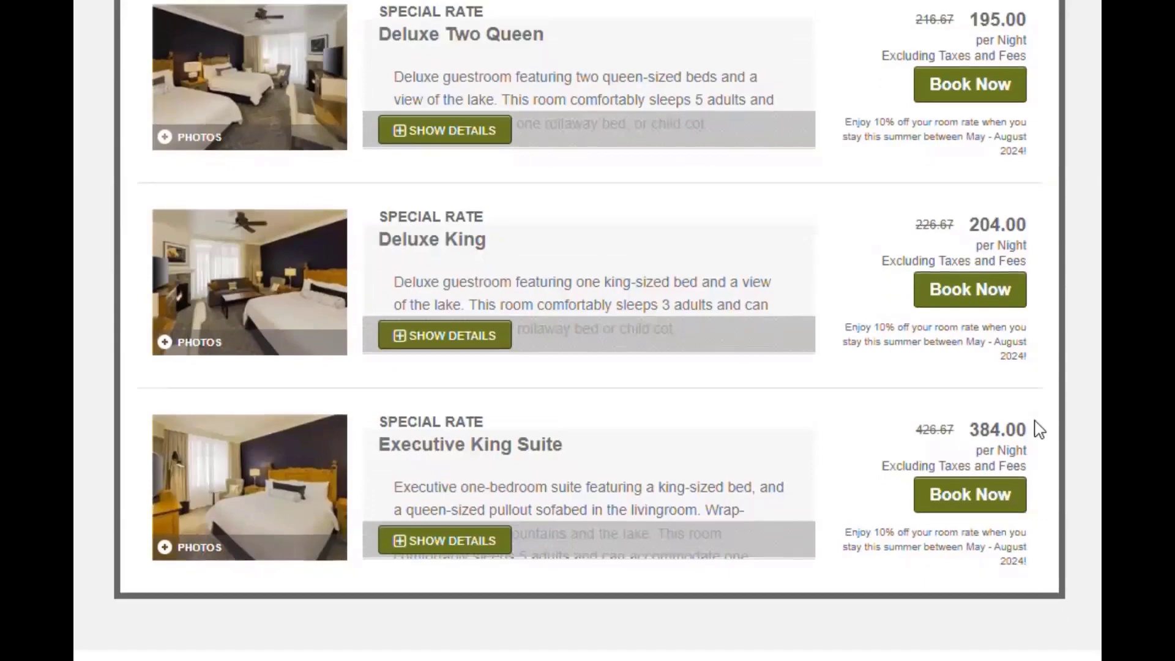
scroll(1039, 429, up, 5)
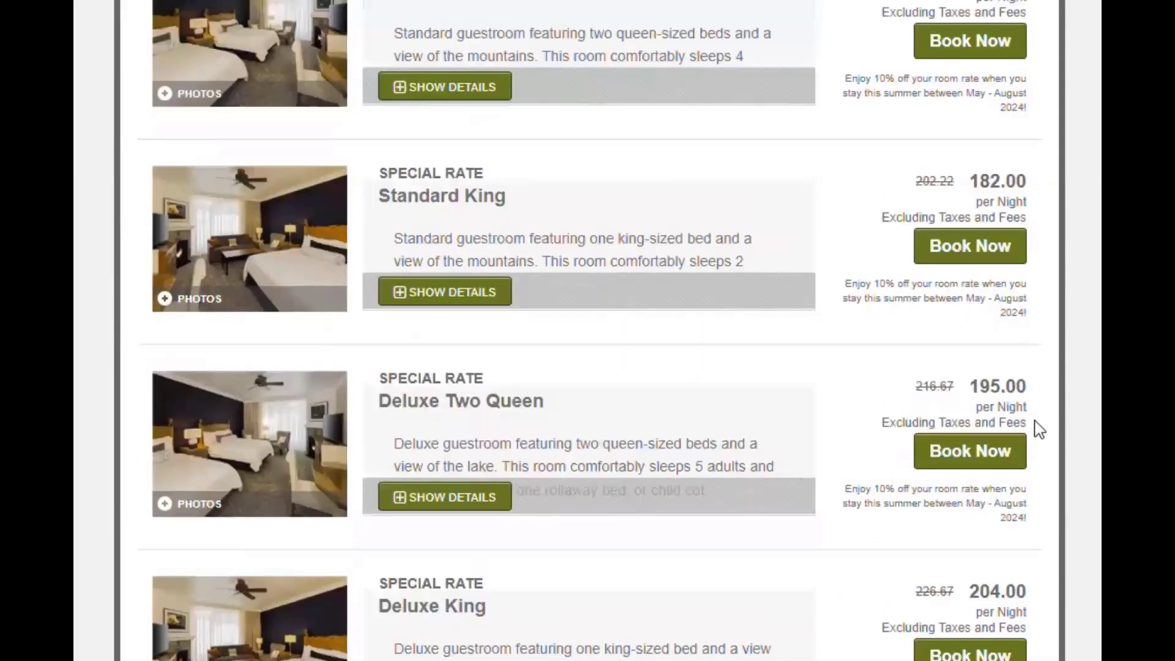
scroll(1039, 429, up, 3)
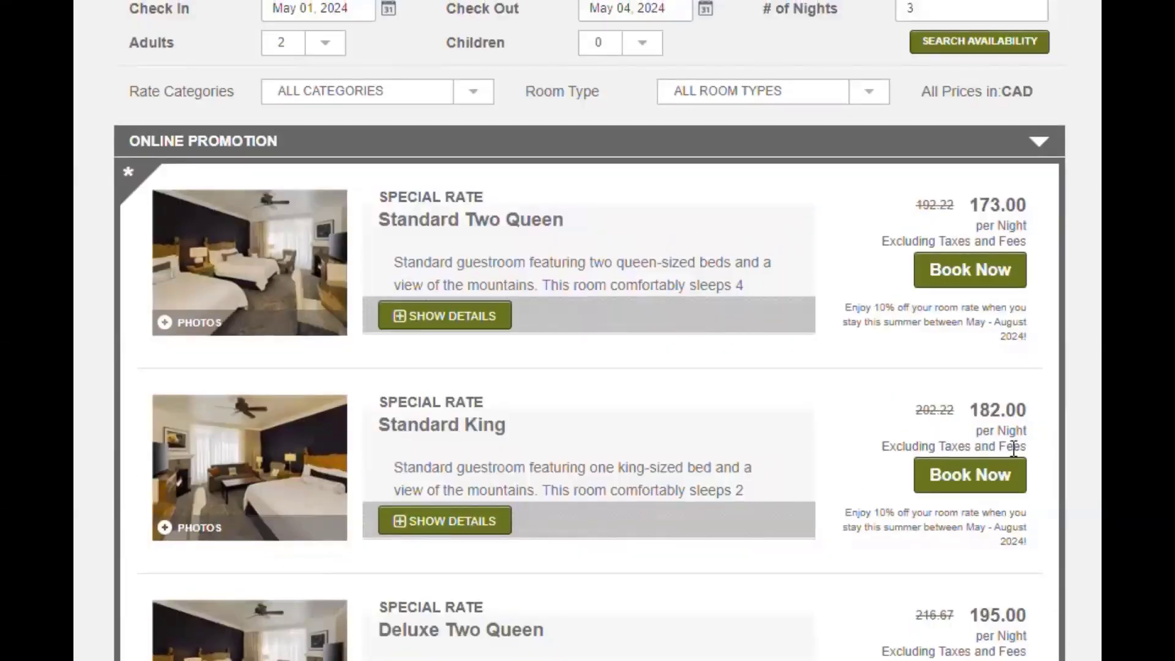
- Choose the Standard King special rate for booking and go through the booking summary, guest contact details and credit card details
click(995, 478)
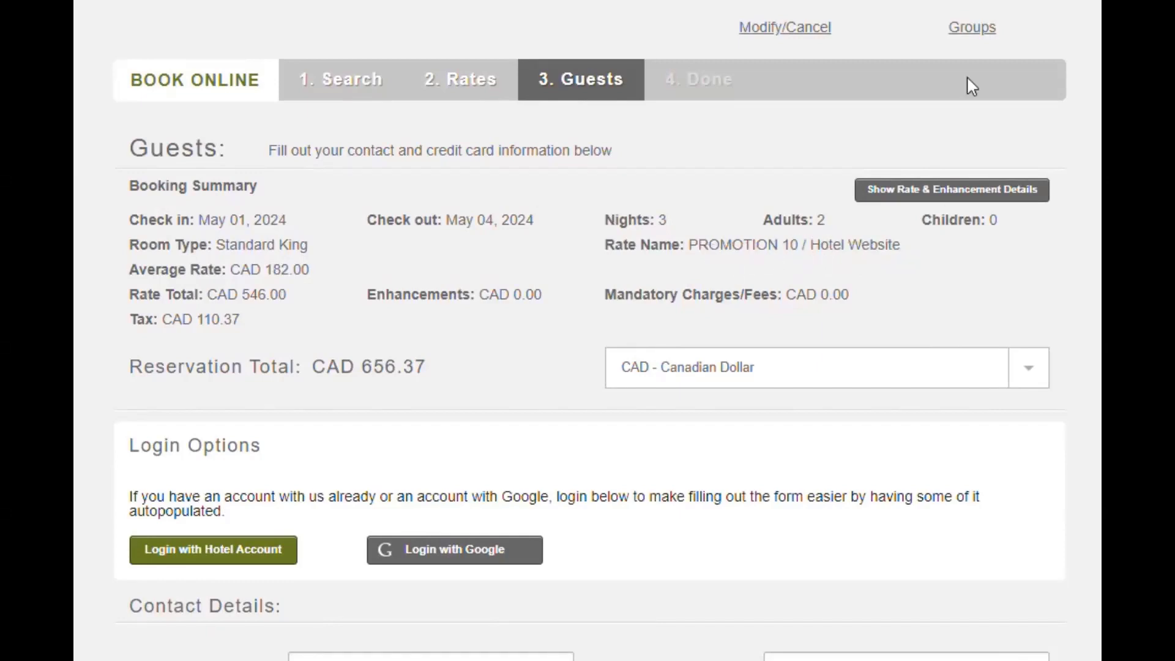
scroll(726, 212, down, 3)
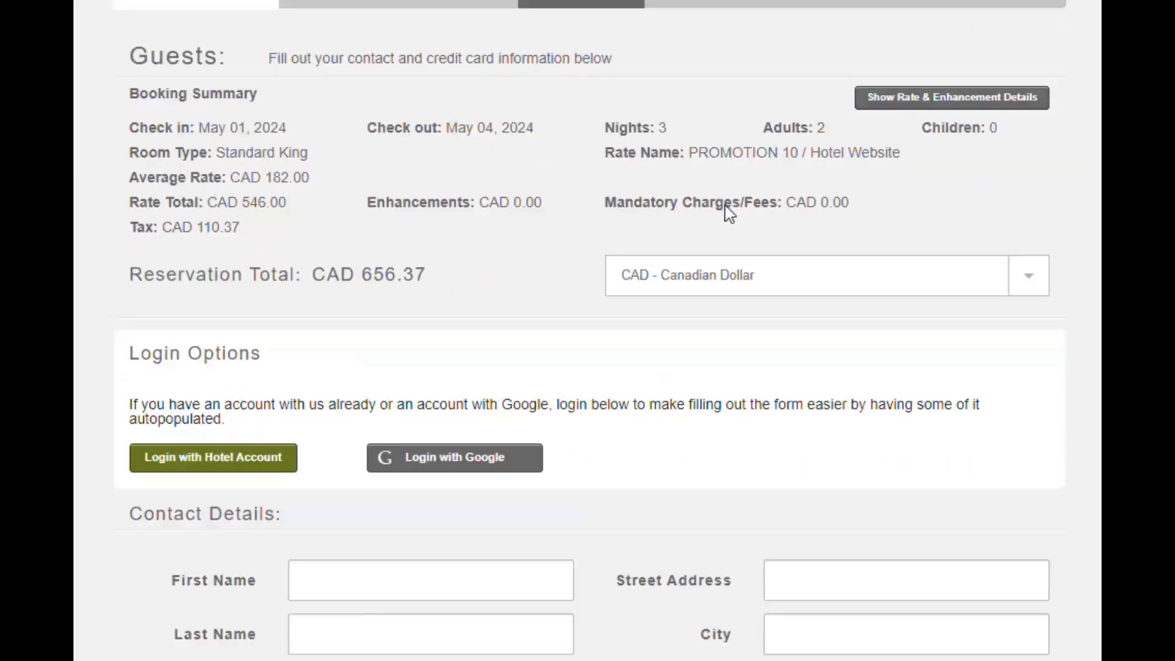
scroll(732, 208, down, 5)
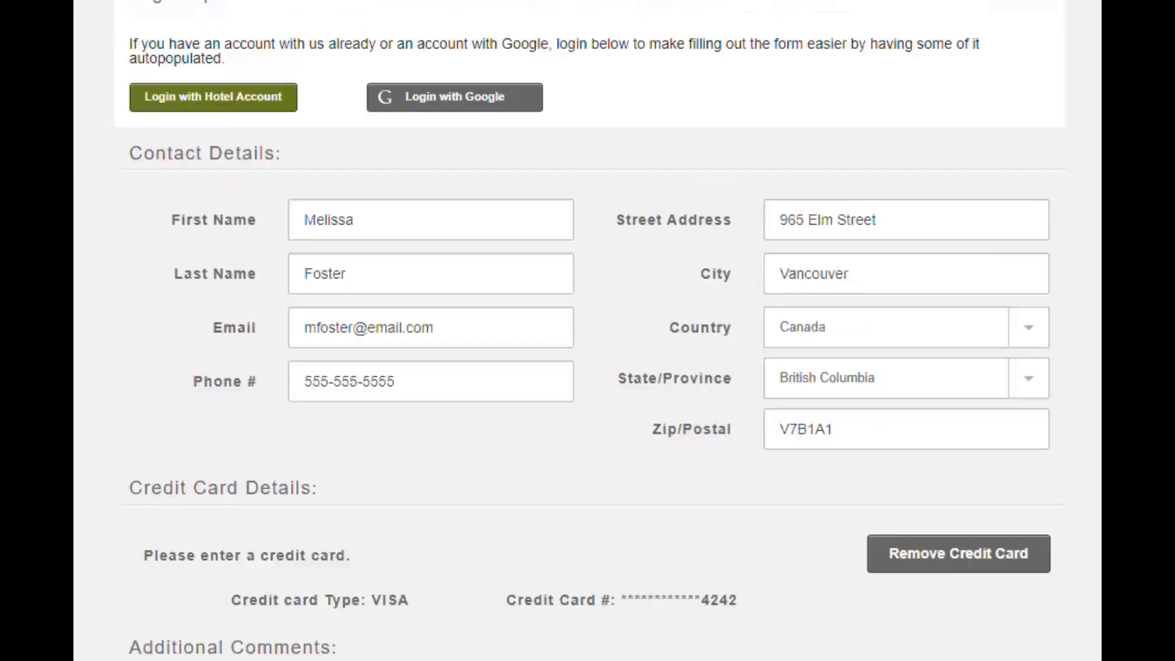
scroll(506, 475, down, 2)
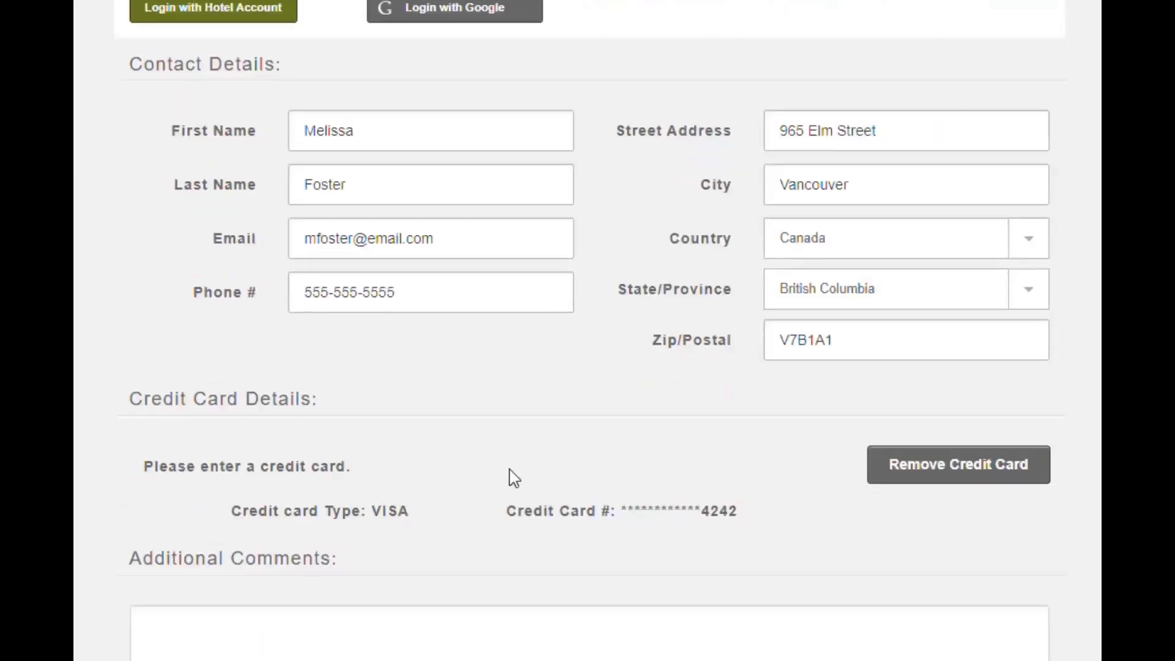
scroll(513, 478, down, 2)
scroll(513, 478, down, 1)
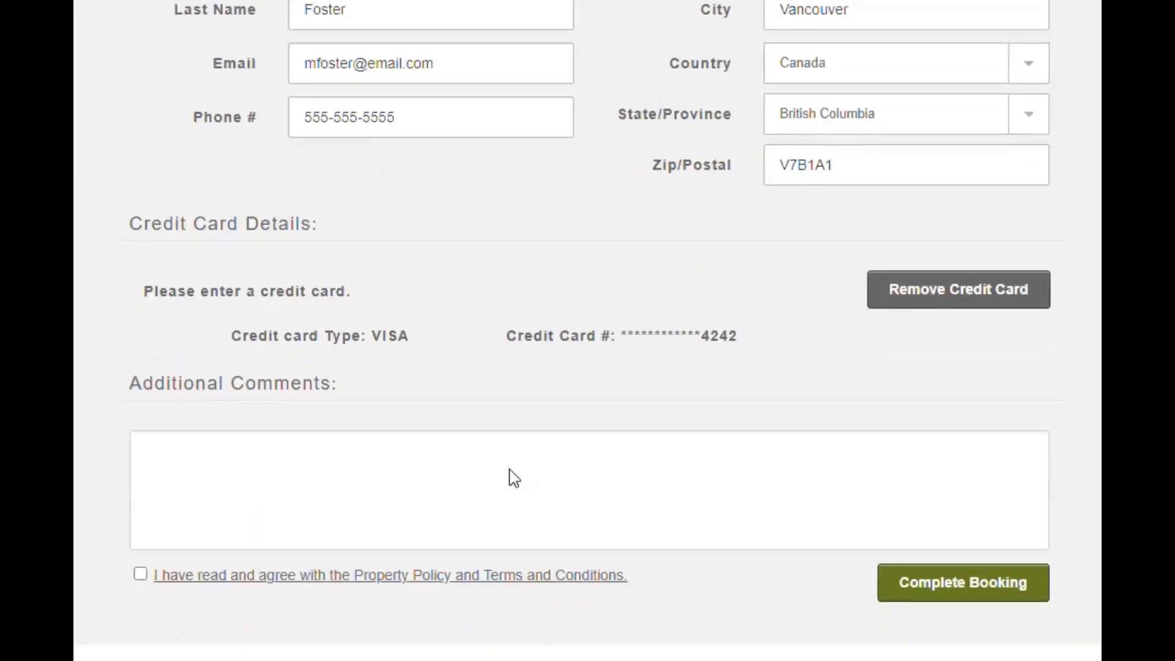
- Accept the property policy and terms and conditions, and complete the Standard King booking
click(140, 574)
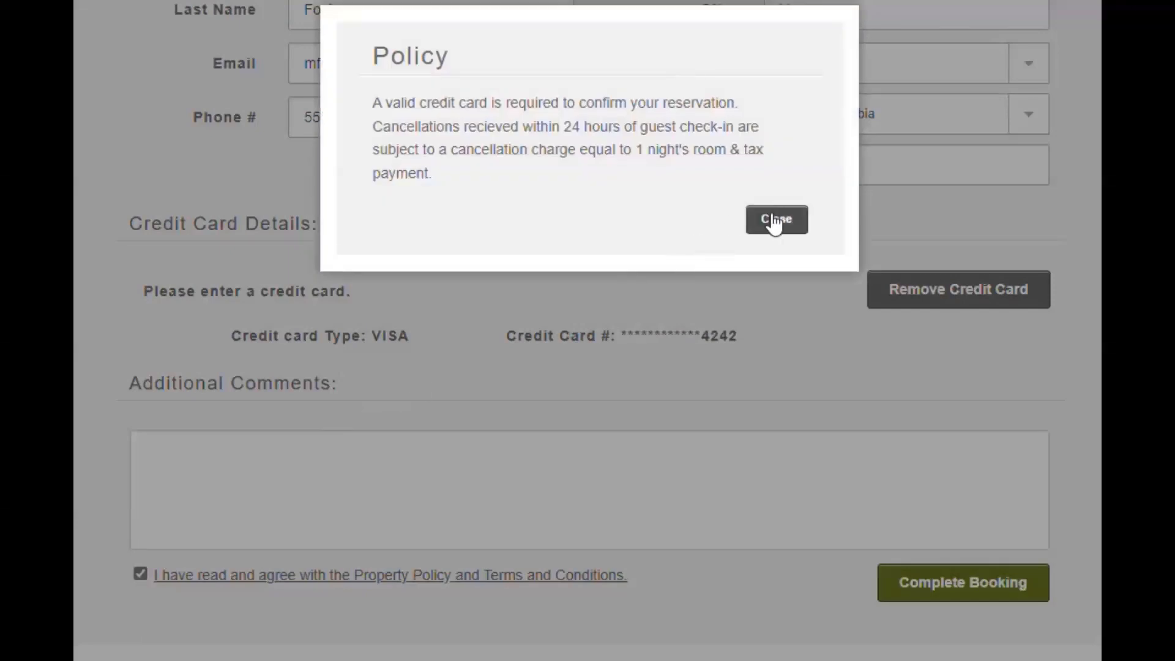
click(781, 223)
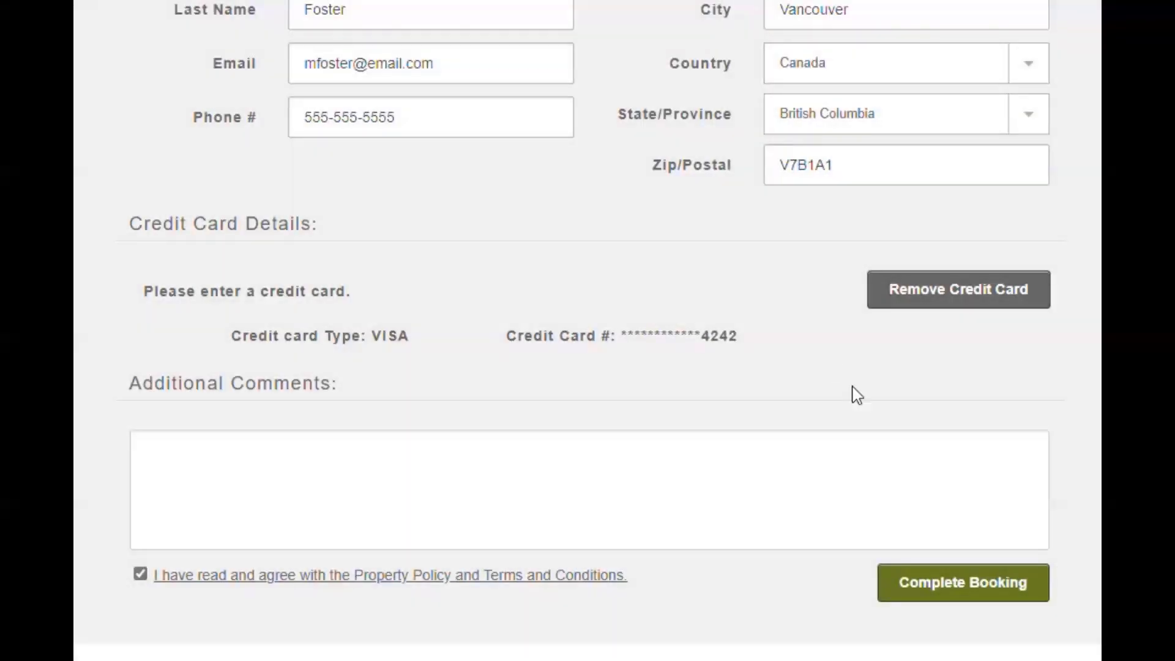
click(981, 586)
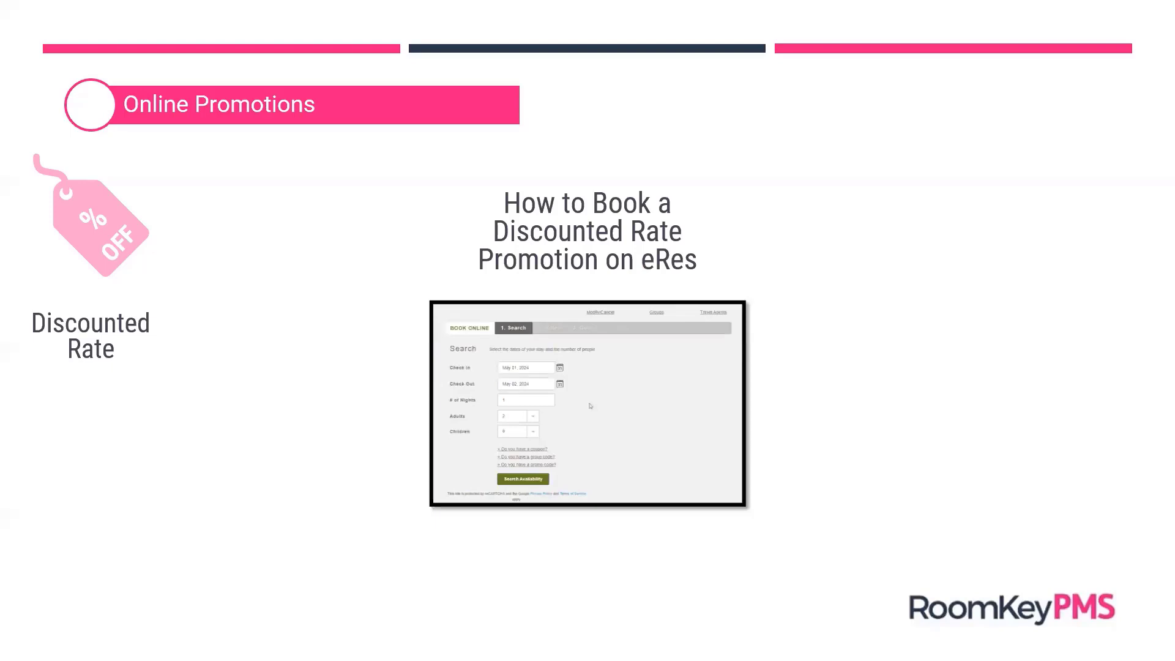
- Switch to RoomKeyPMS and search for the online reservation by its reservation ID
key(Right)
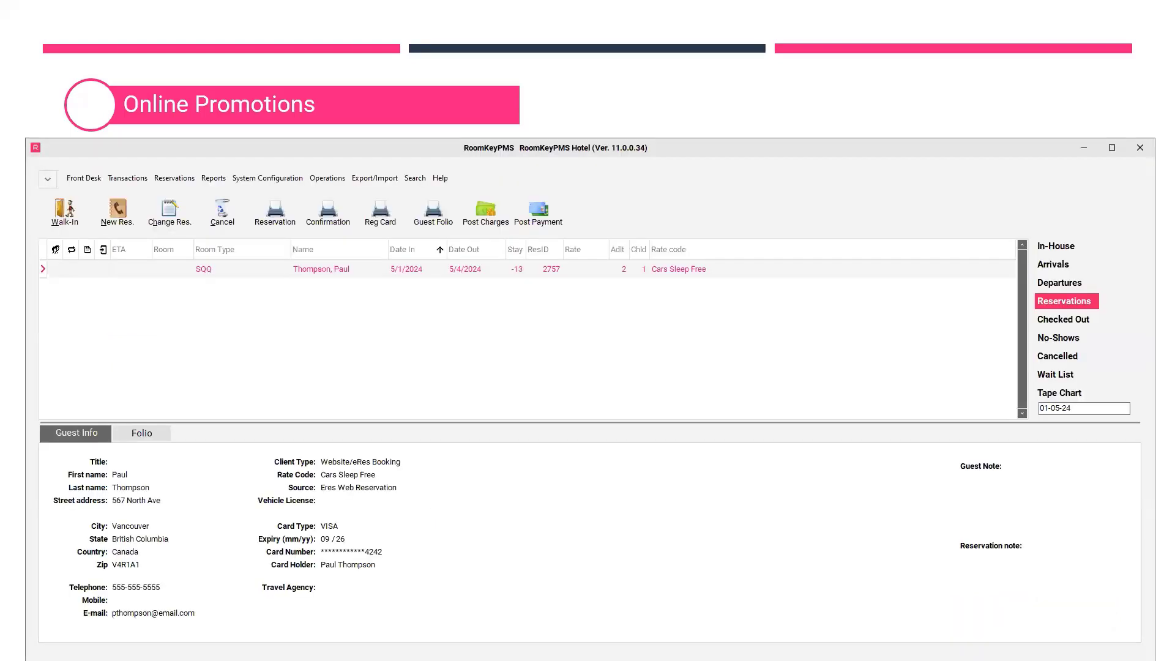
click(424, 183)
click(452, 204)
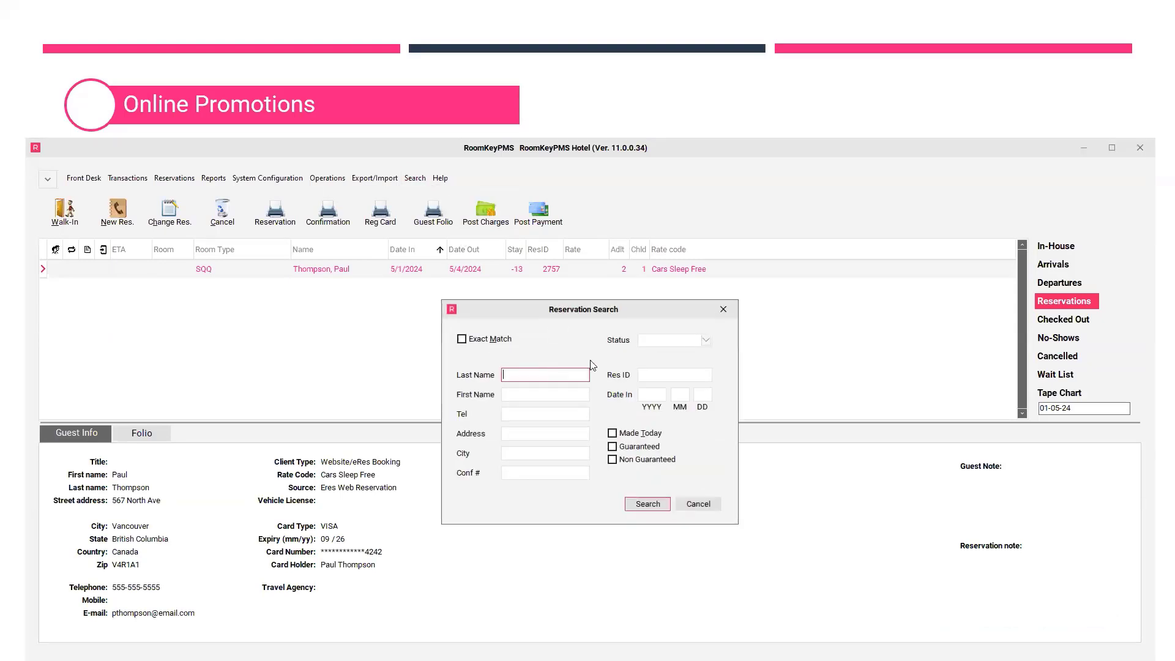
click(668, 376)
text(275)
text(7)
key(Return)
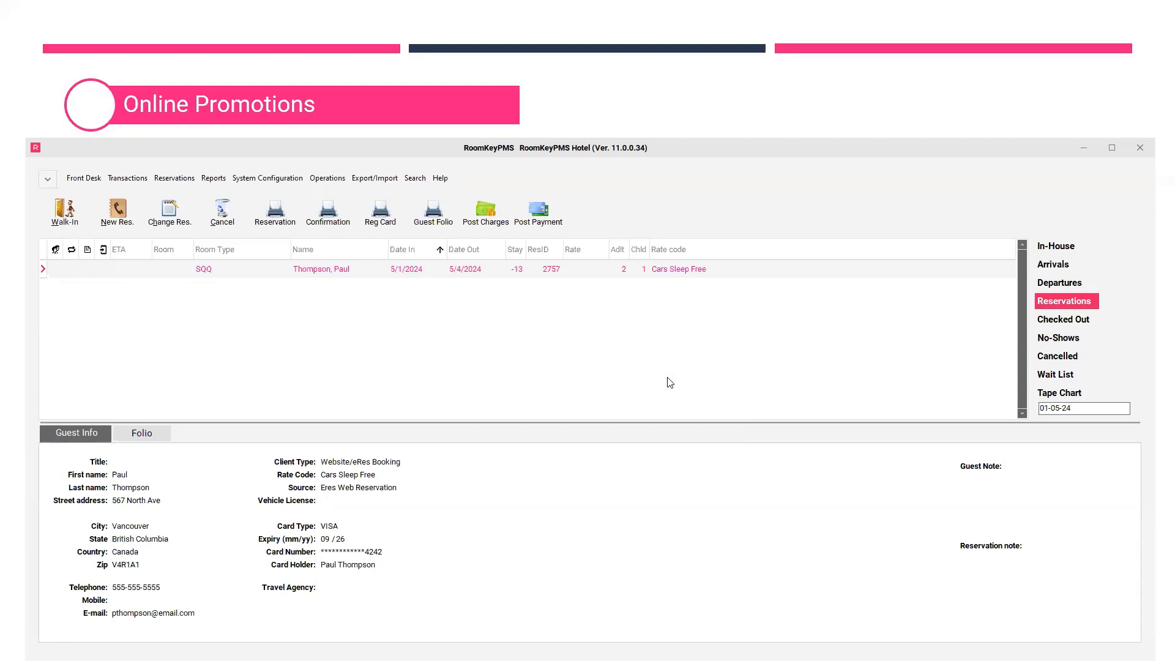
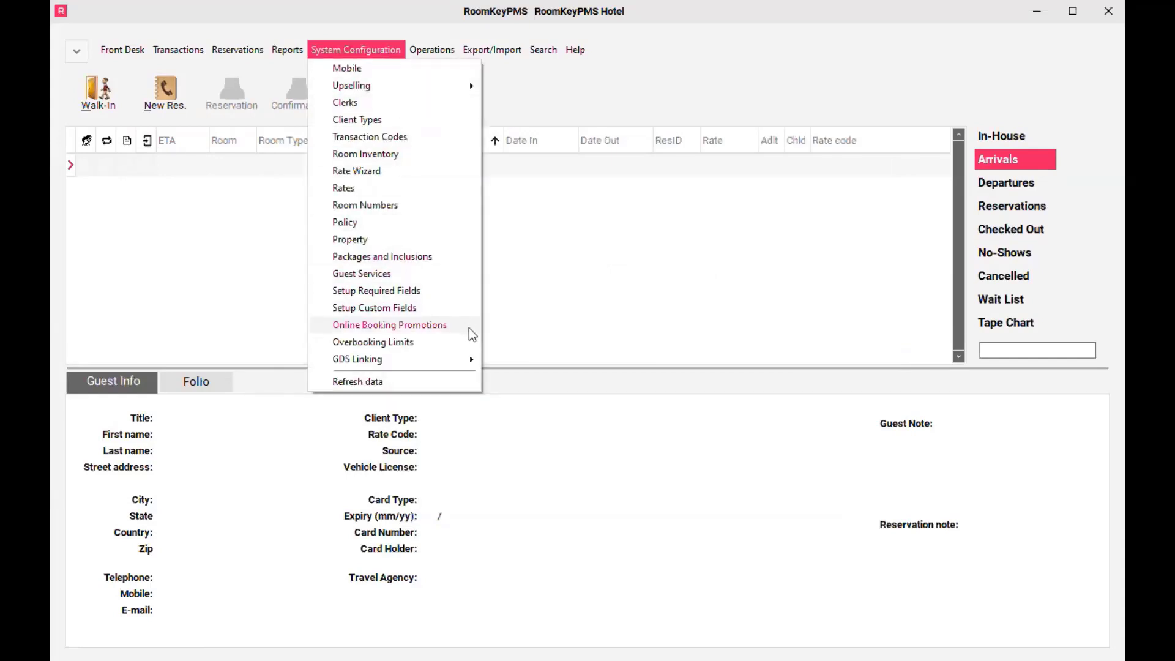
- Add the online promotion Book Now Comp Prking for 2024-May-01 to 2024-Aug-31, described as "Enjoy complementary parking when you stay this summer May - August 2024!"
click(469, 328)
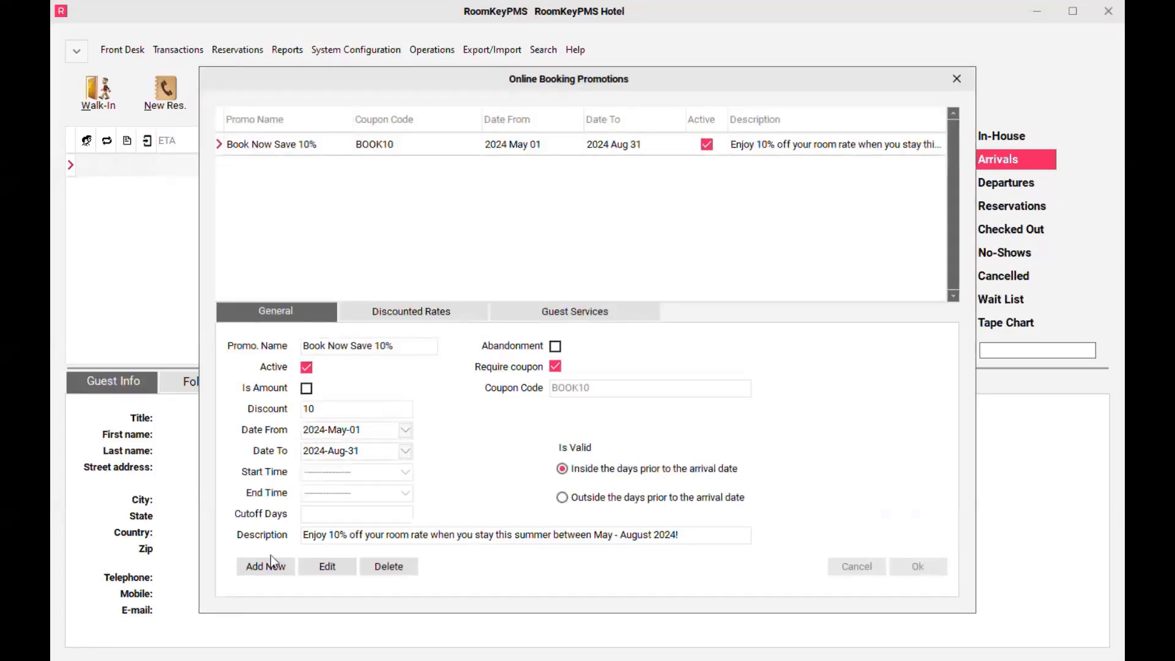
click(264, 573)
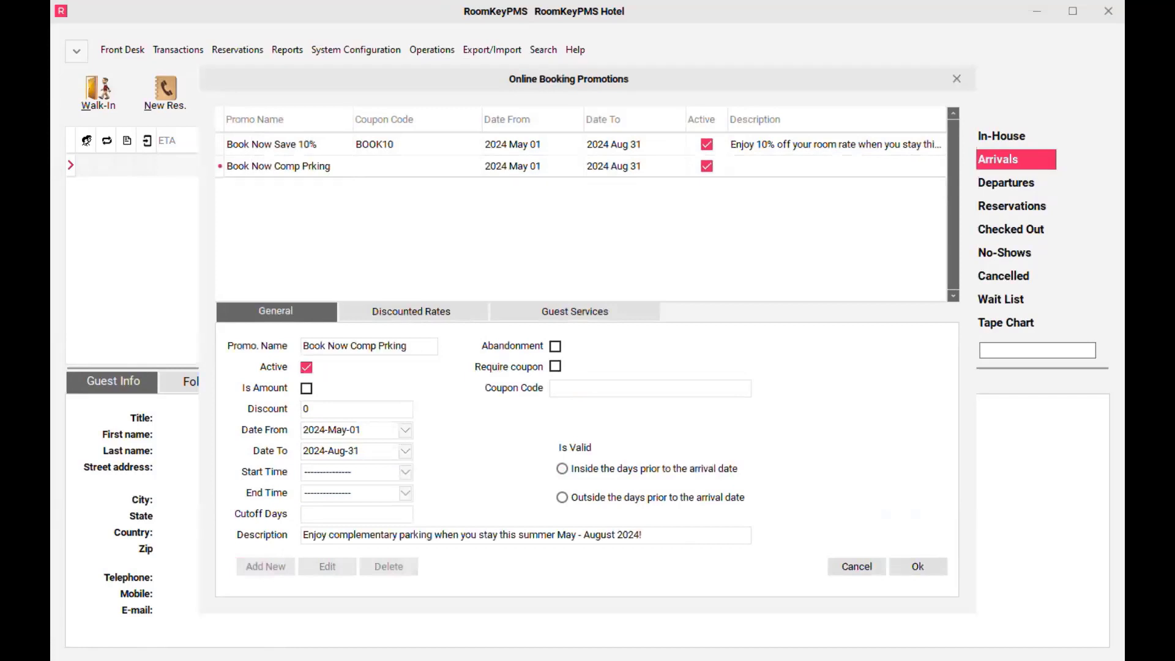
click(426, 346)
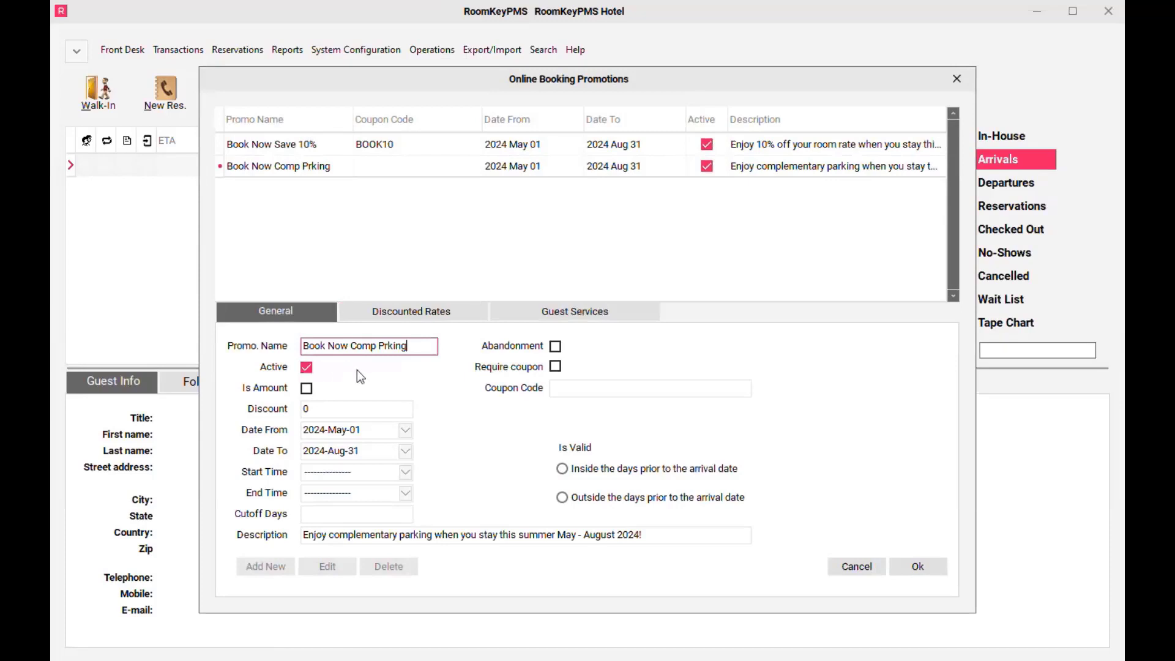
click(371, 432)
click(379, 451)
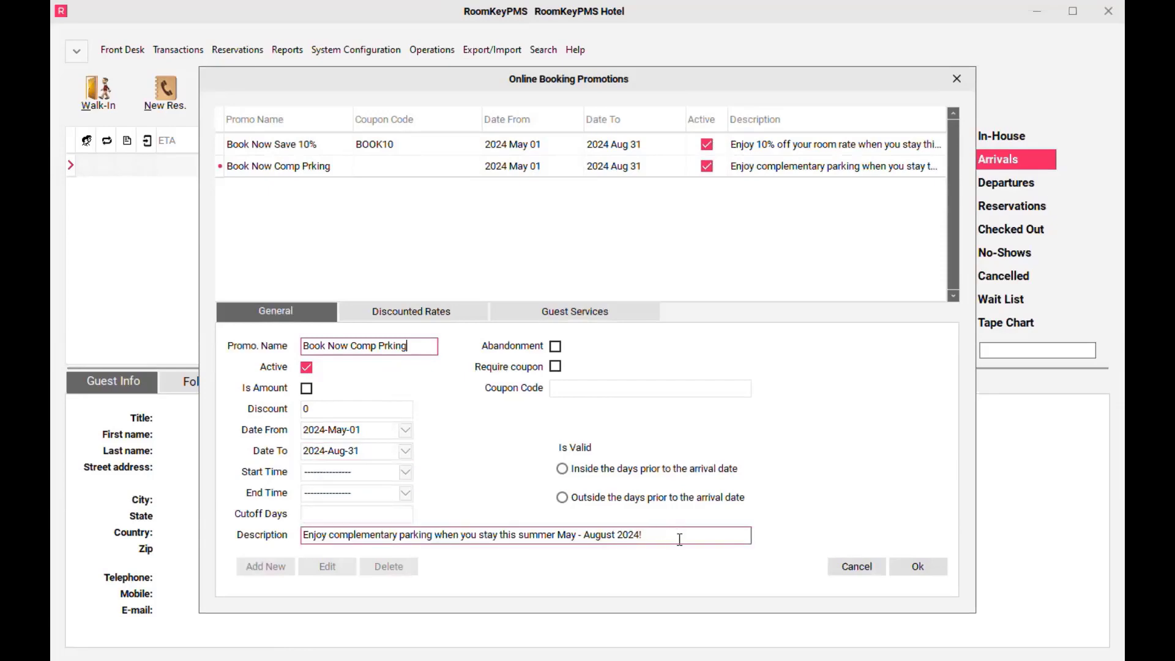
click(920, 567)
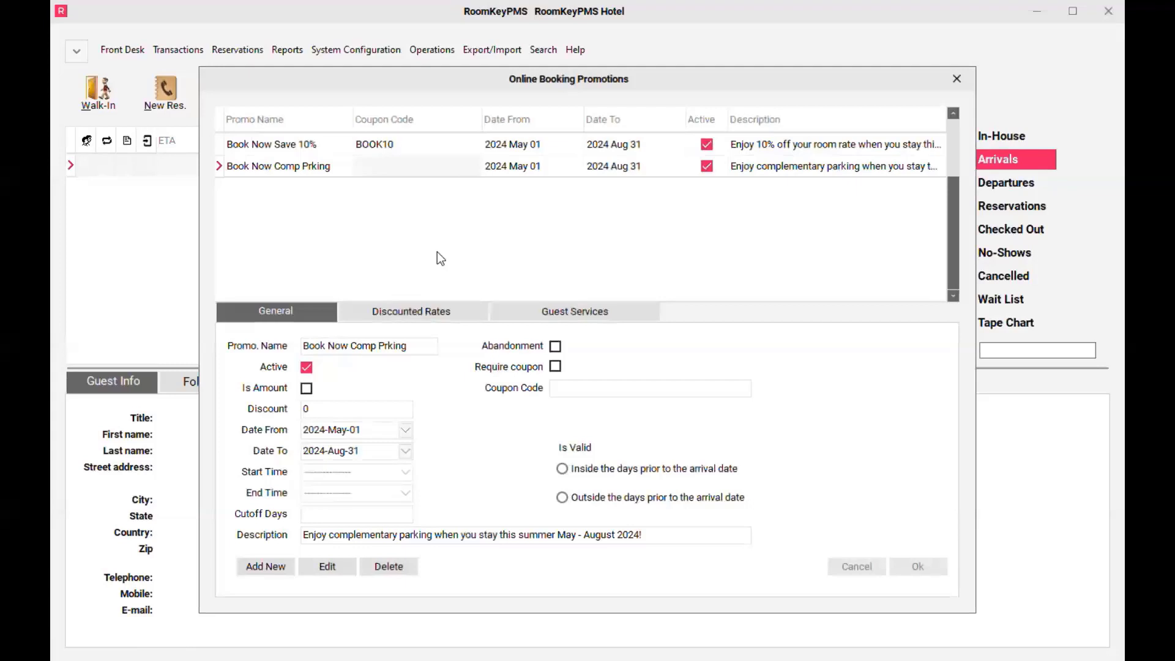
- Add Overnight Parking to the new promotion's guest services as a free, repeating service
click(539, 318)
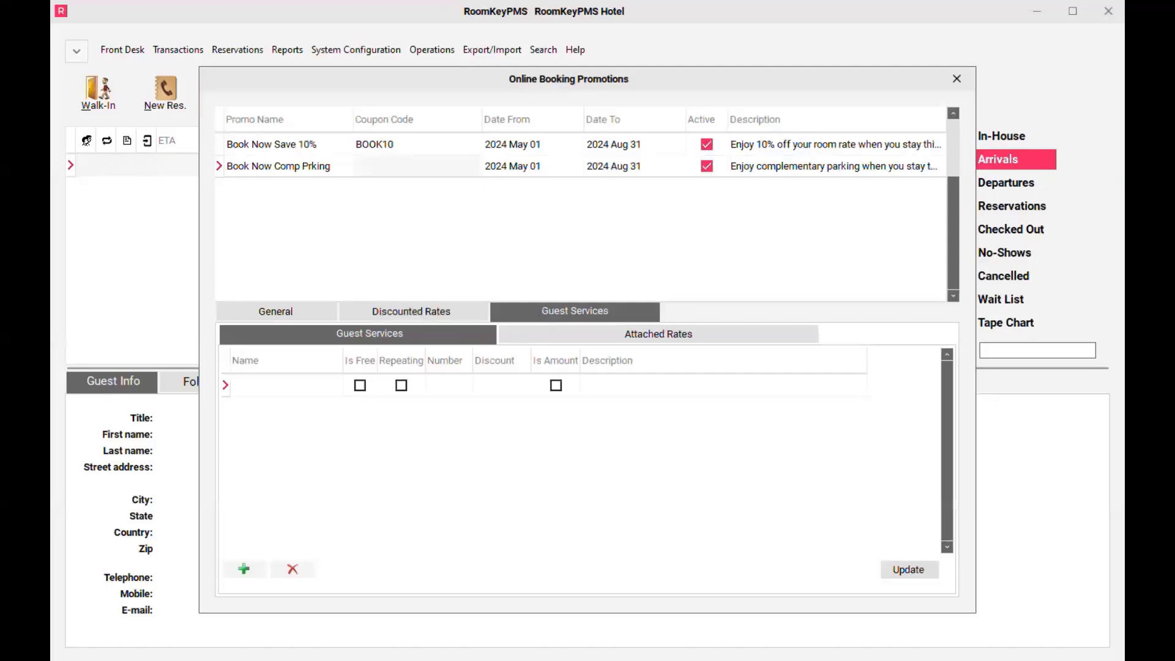
click(241, 570)
click(336, 391)
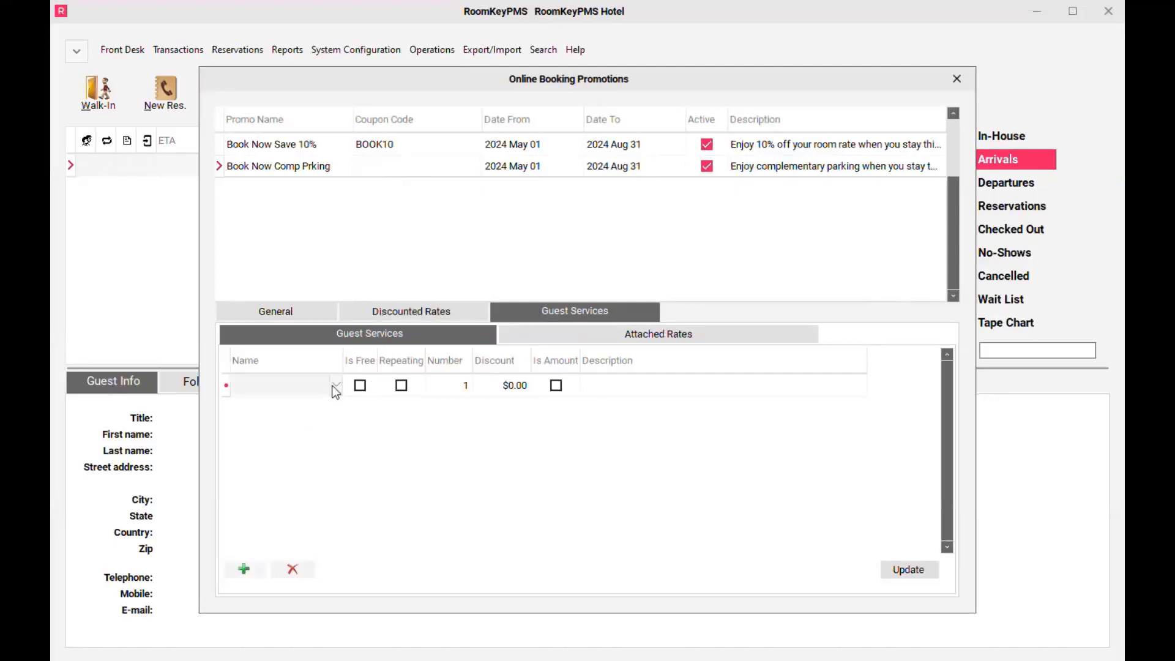
click(337, 387)
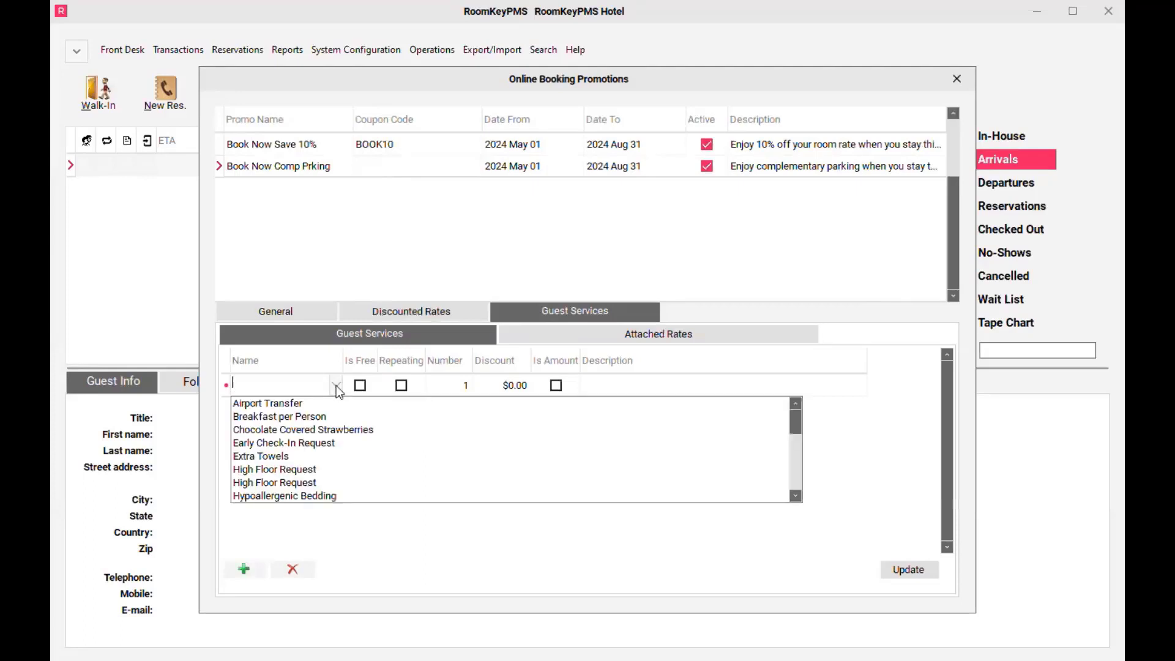
click(796, 496)
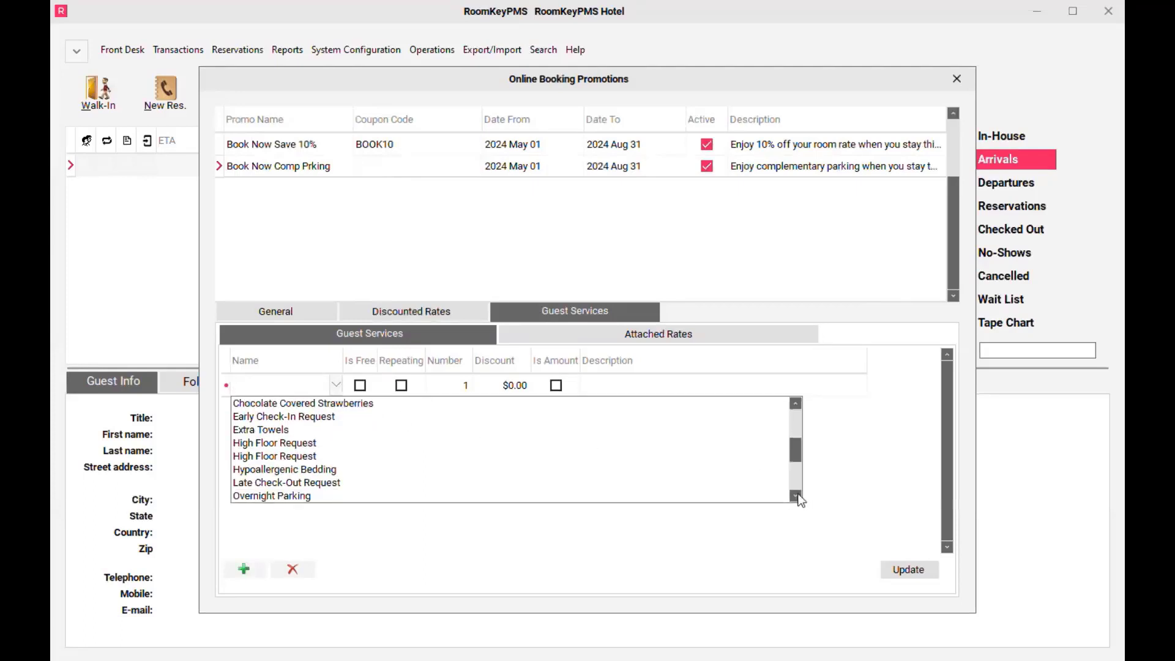
scroll(797, 497, down, 1)
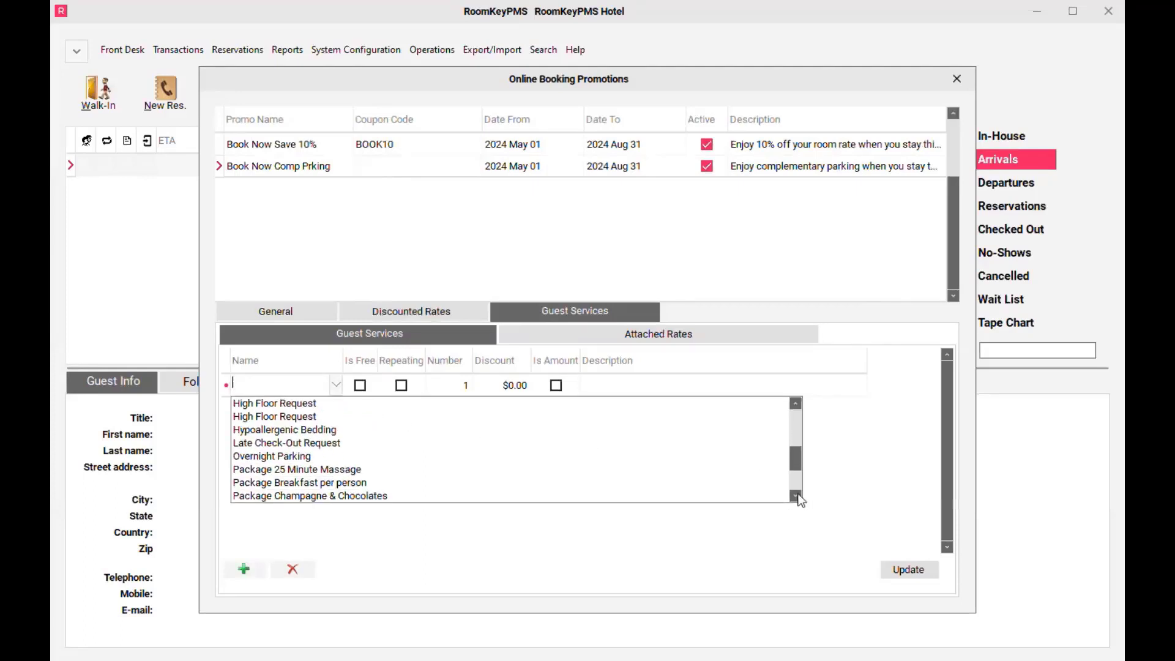
click(292, 456)
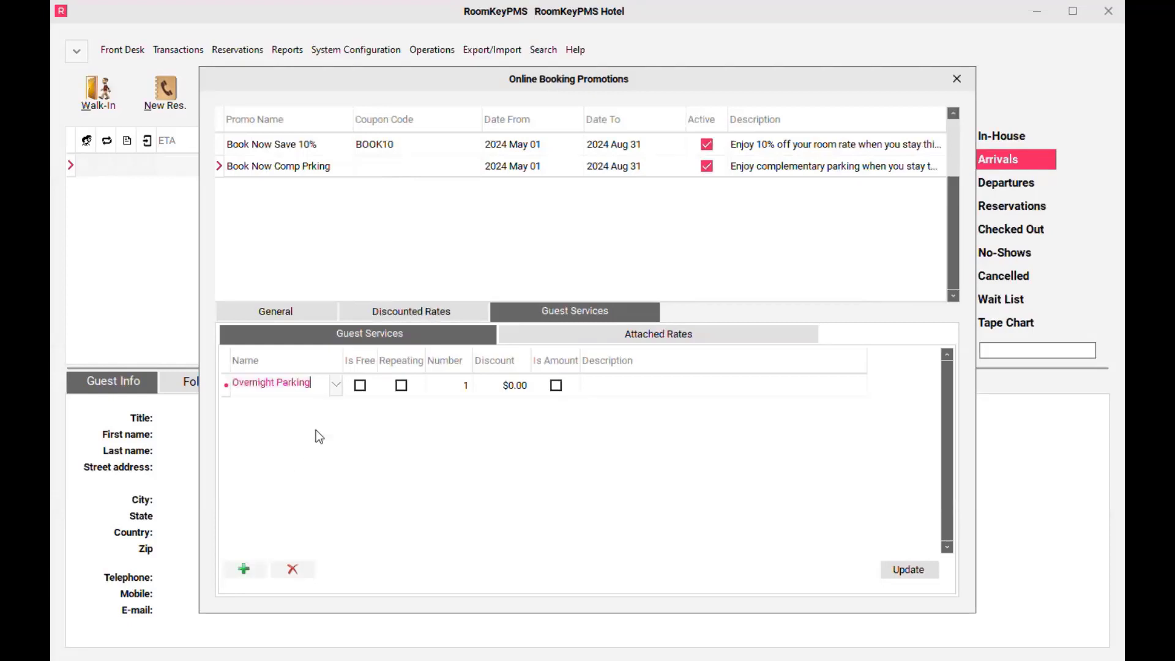
click(361, 396)
click(360, 386)
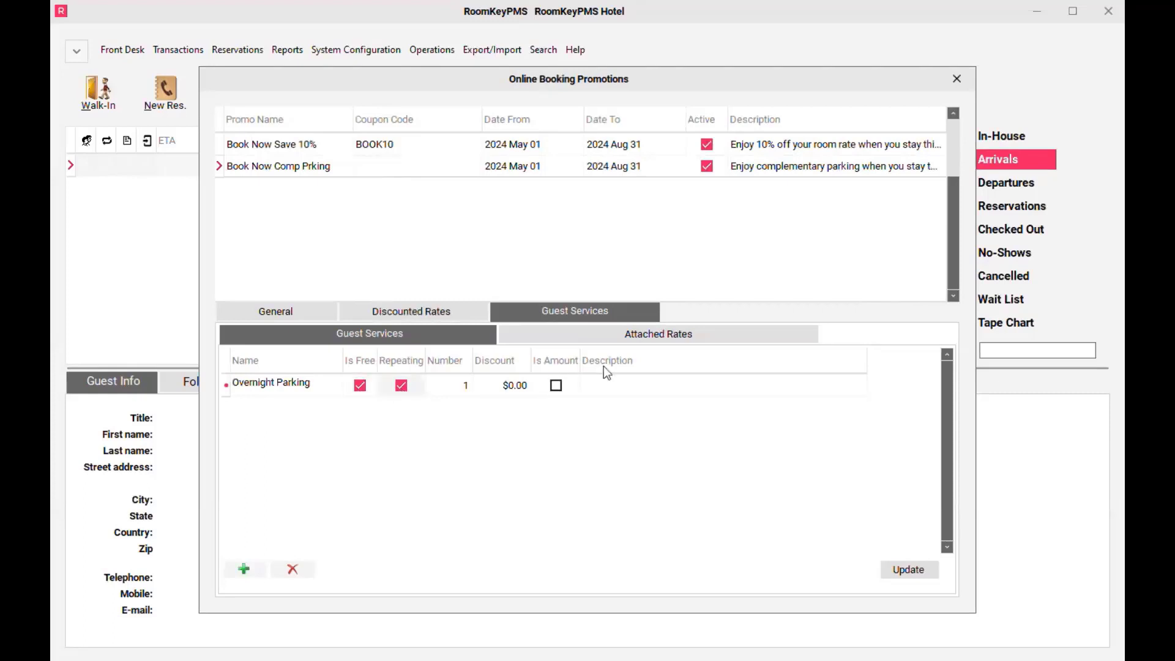
- Describe the parking service as "Overnight Parking in our onsite parking lot." and update the promotion's guest services
click(630, 388)
text(Overnight Parking in our onsite parking lot.)
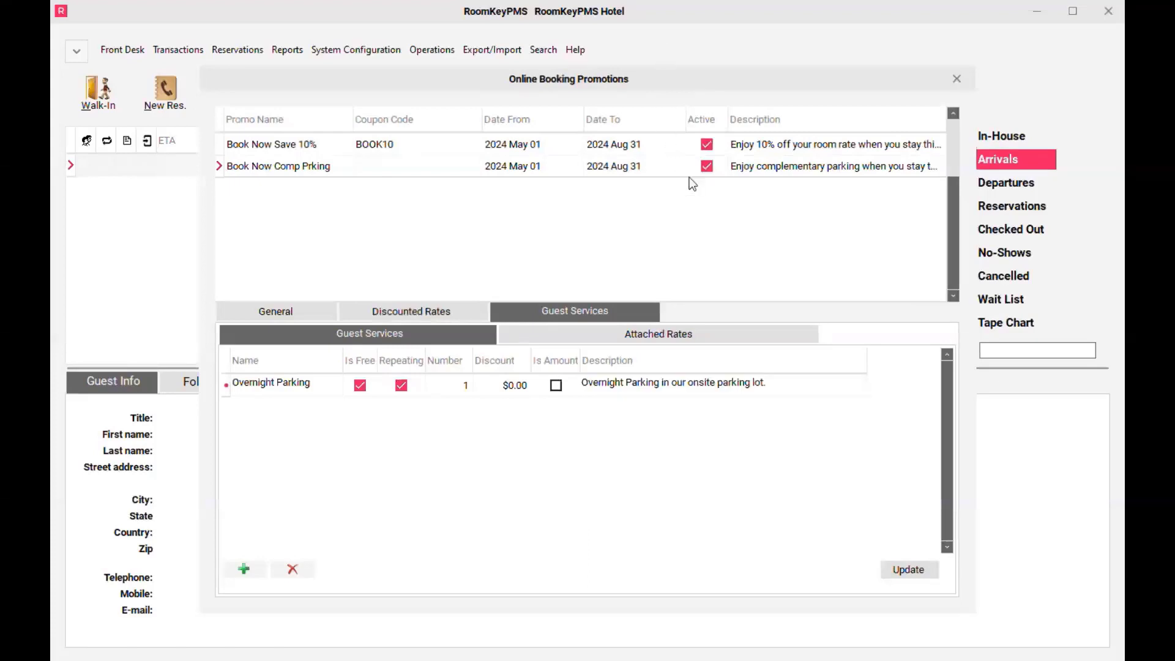
click(792, 388)
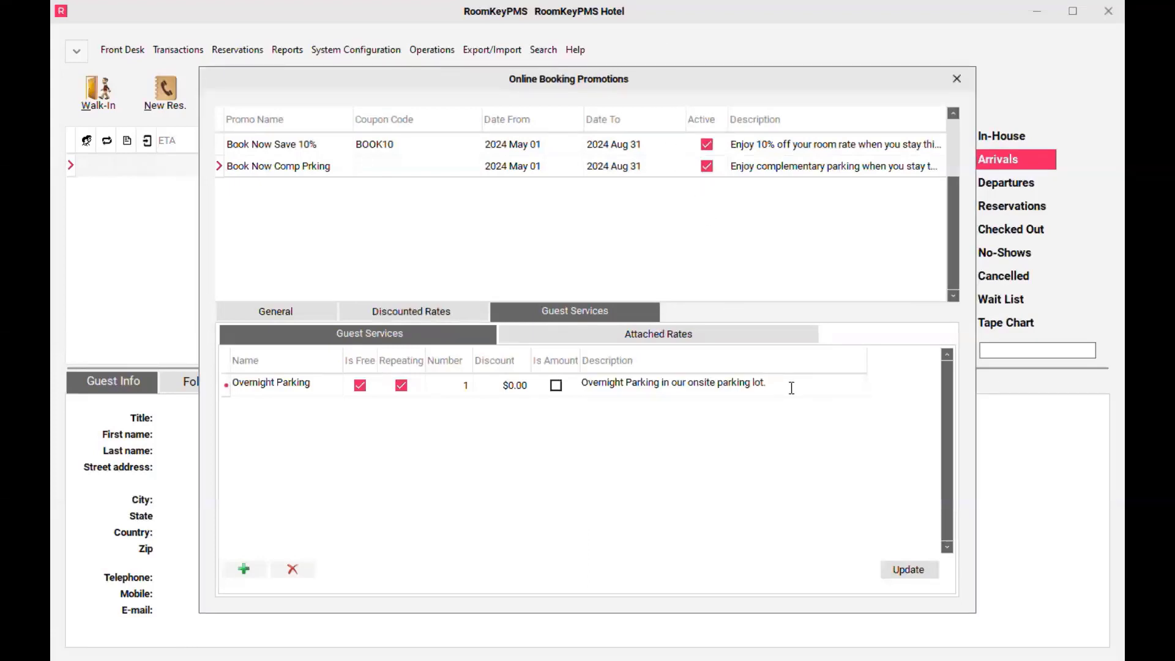
click(910, 579)
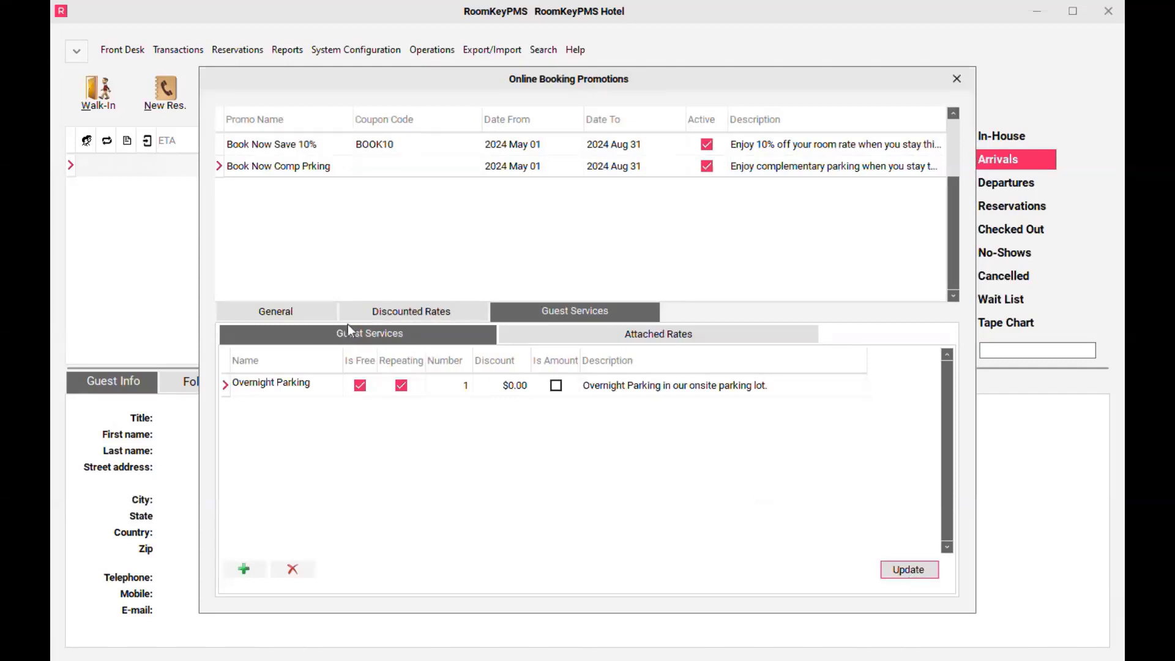
- Attach the *Best Available Rate / Hotel Website rates of all room types, DK through SQQ, to the parking promotion's guest services and update
click(551, 339)
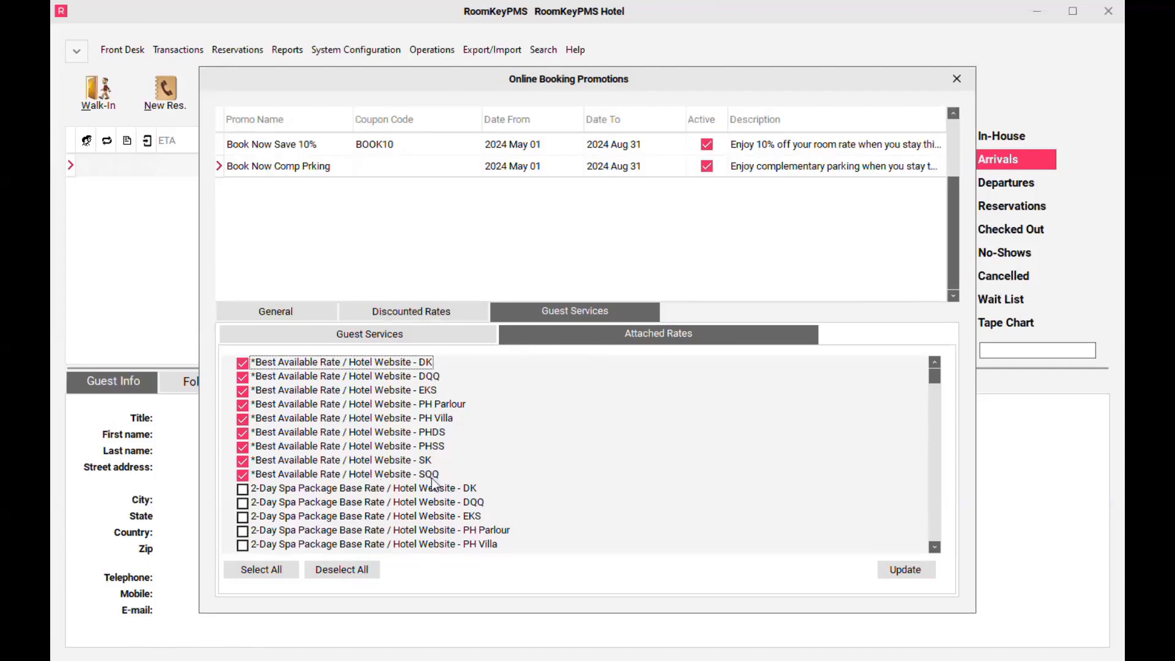
click(918, 572)
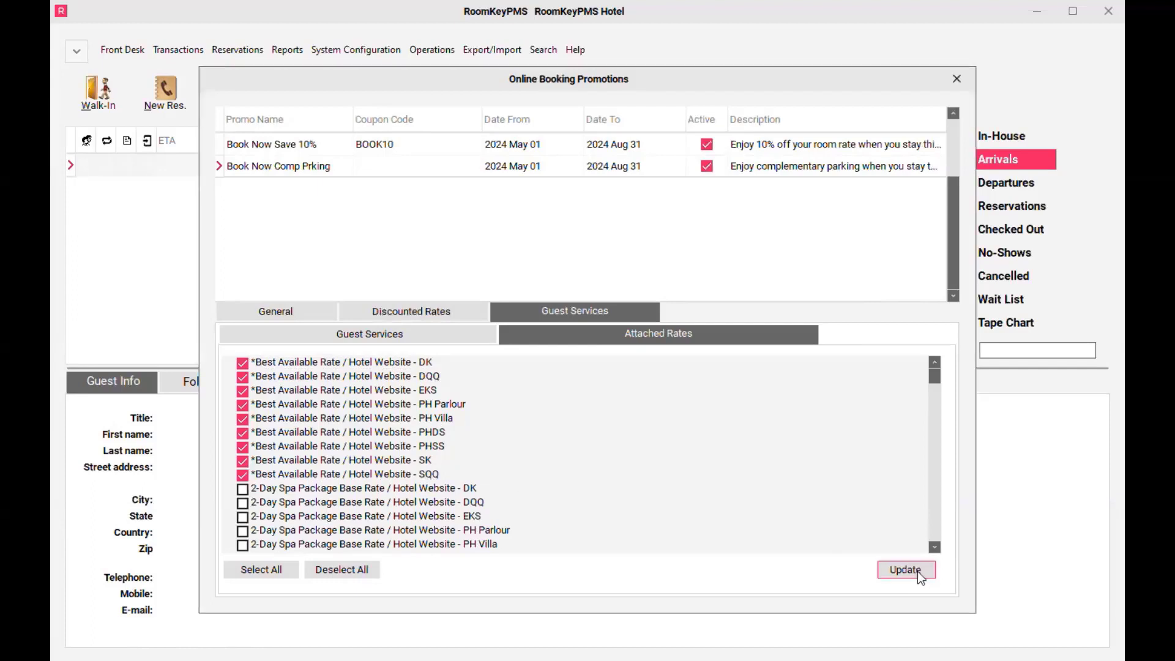
click(329, 312)
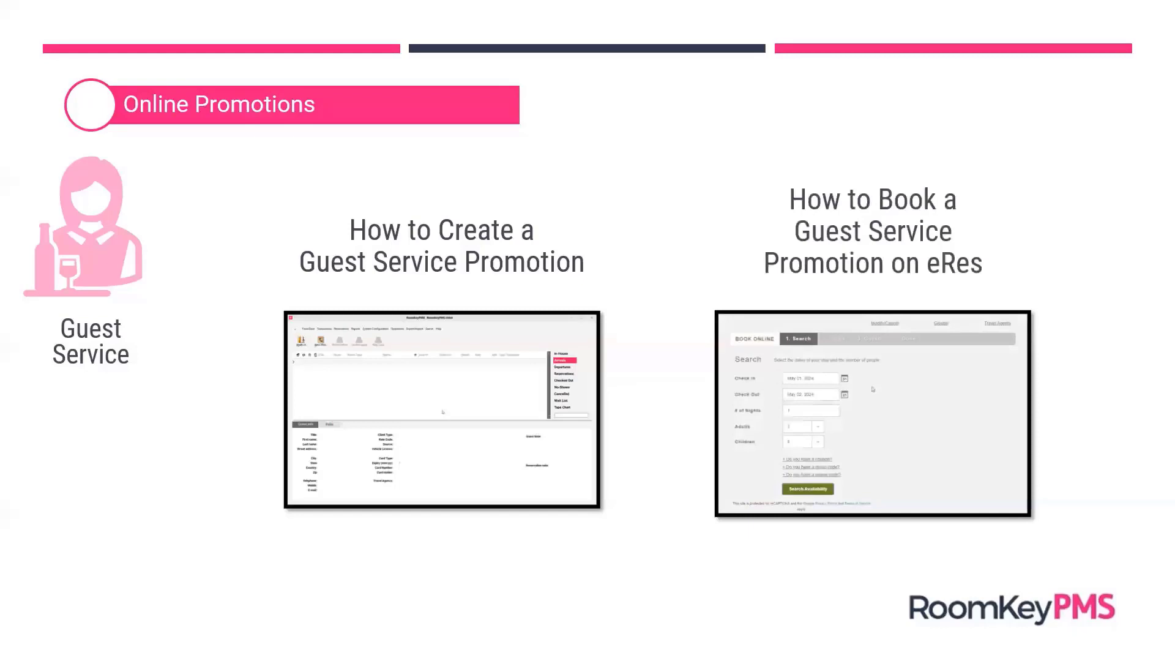
- Switch to the eRes booking page and book the Standard Two Queen at the *Best Available Rate with the Overnight Parking enhancement
mouse_move(742, 502)
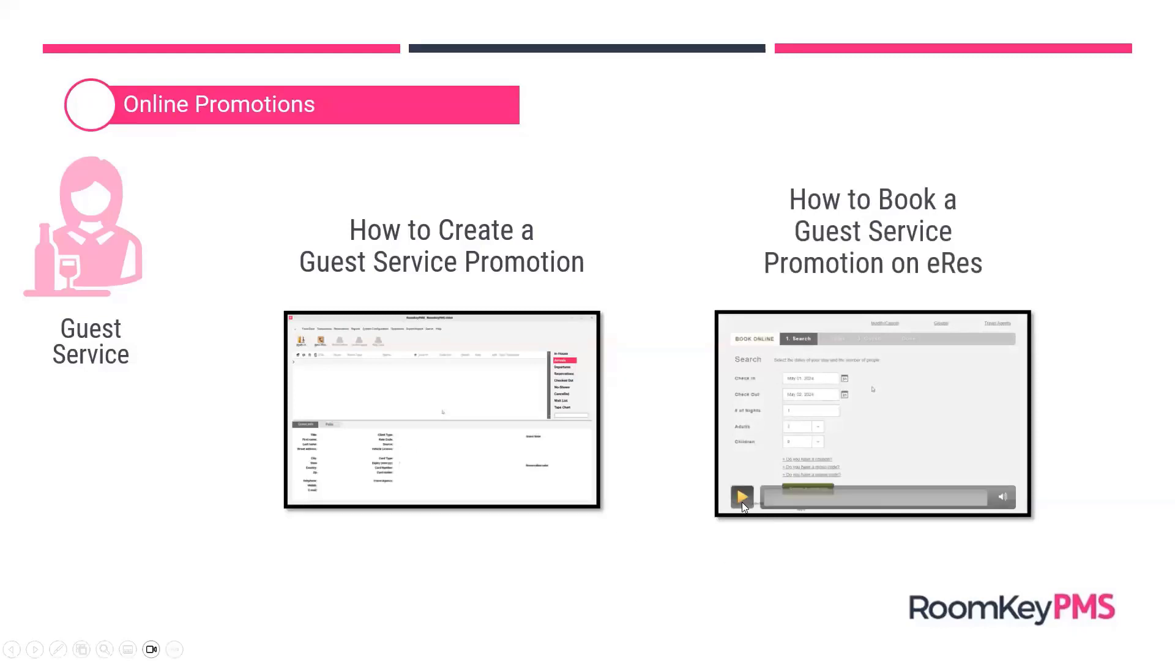
click(742, 502)
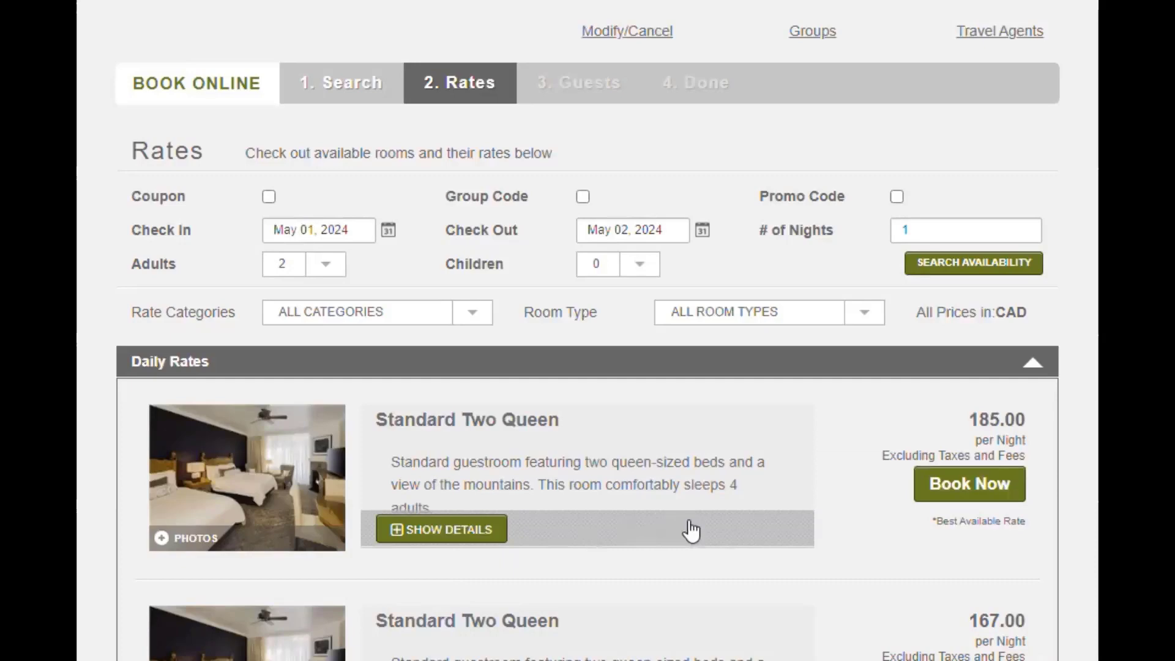
click(1000, 487)
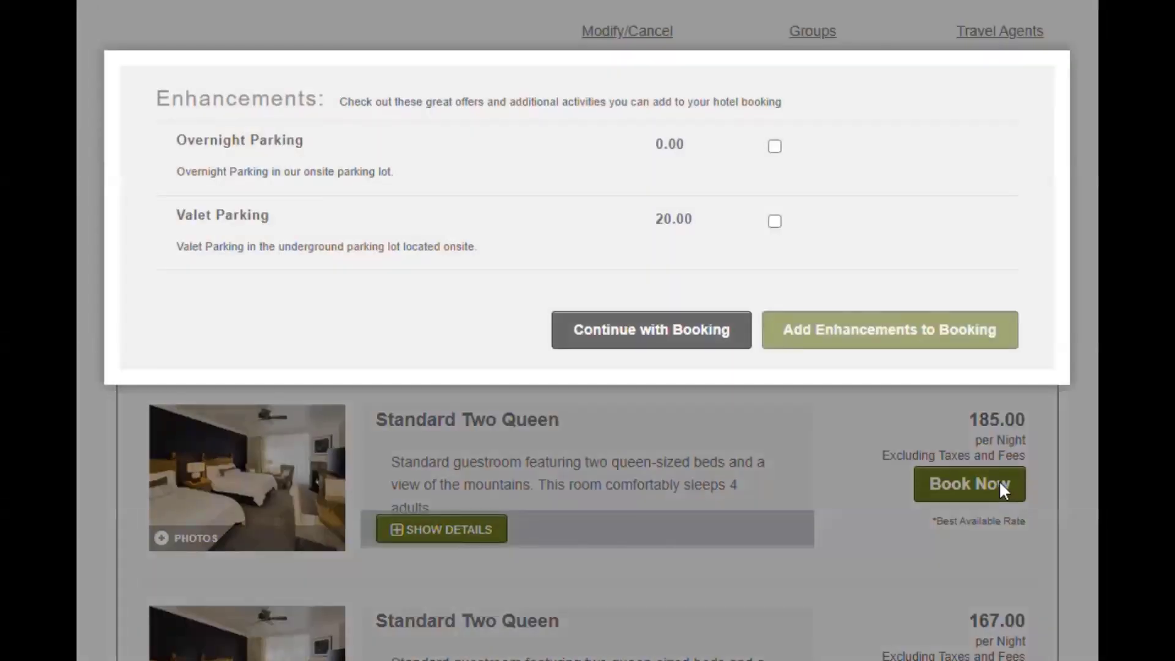
click(775, 147)
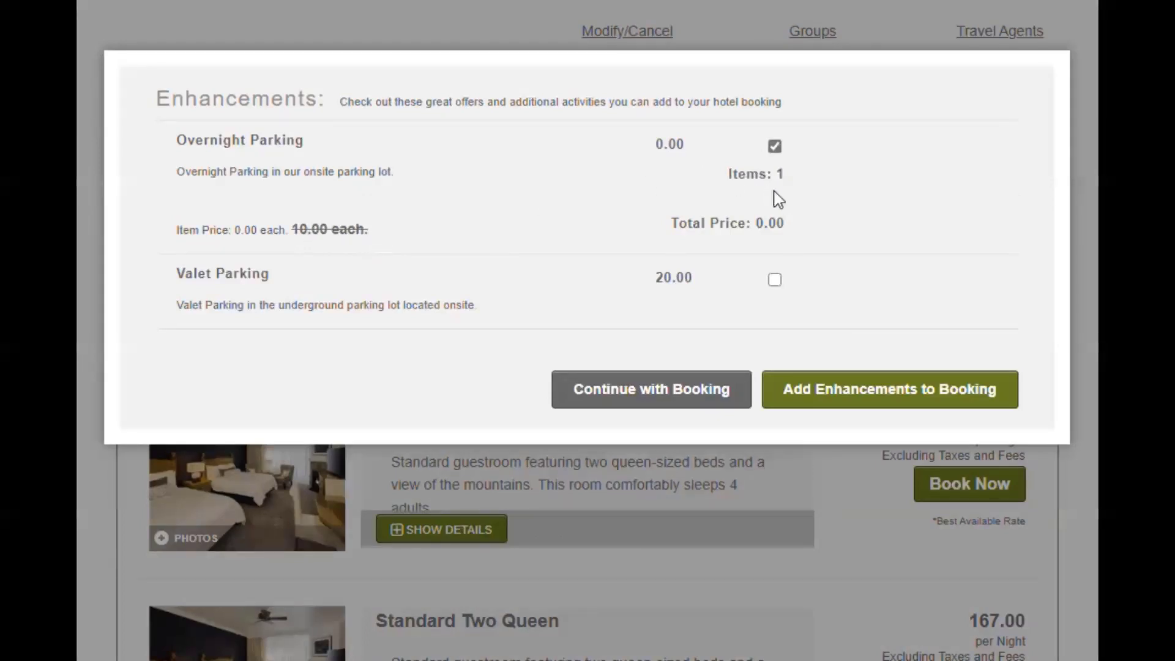
click(840, 396)
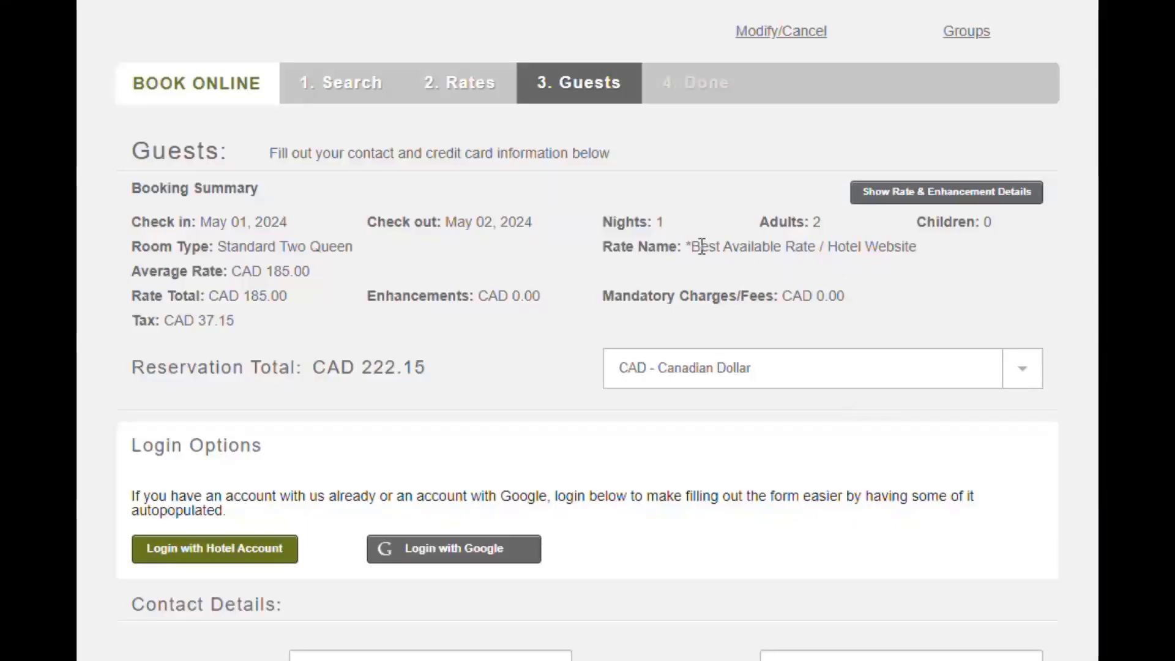
- Agree to the property policy and terms and conditions on the guest details page and complete the booking
scroll(928, 276, down, 2)
scroll(930, 278, down, 6)
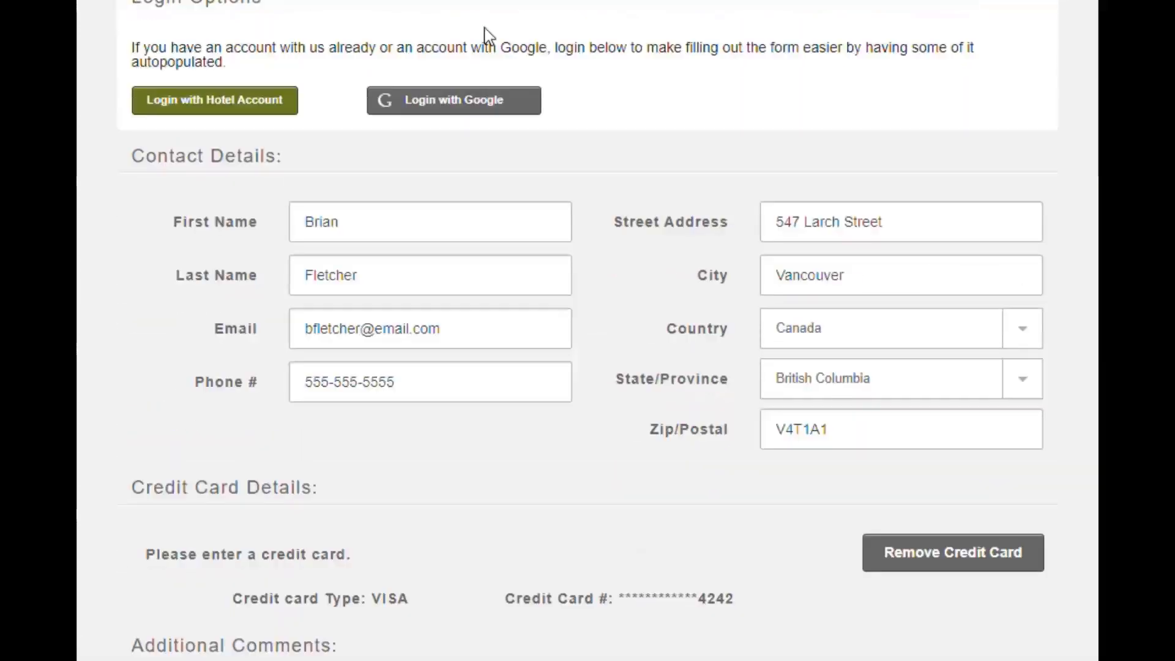
scroll(503, 436, down, 4)
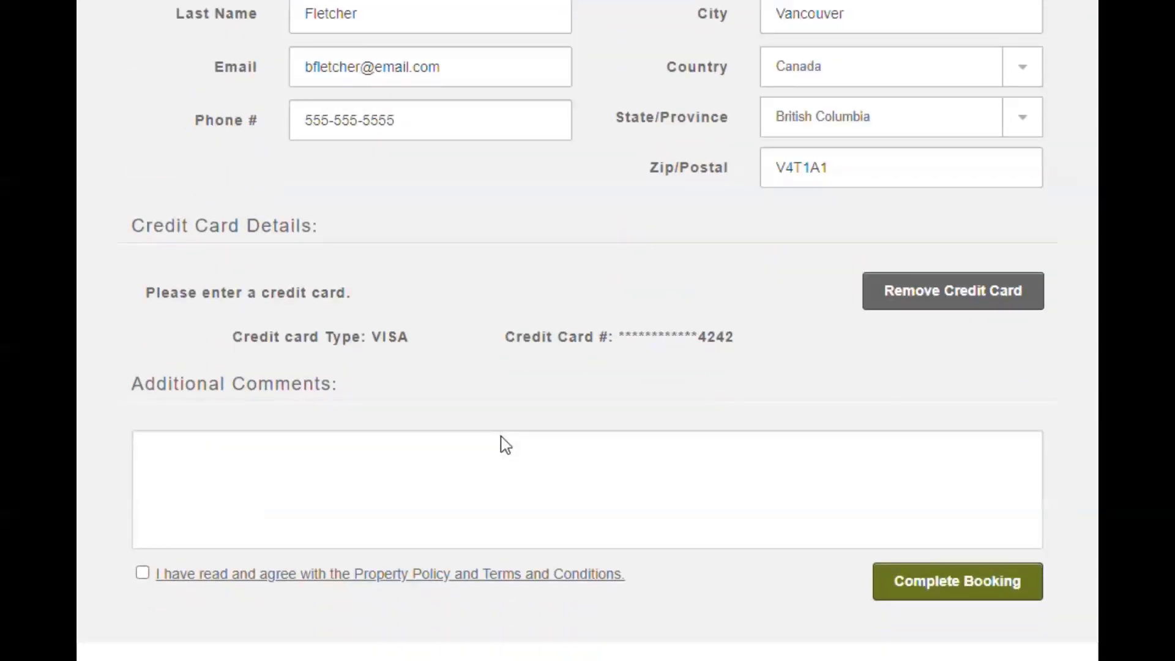
click(141, 576)
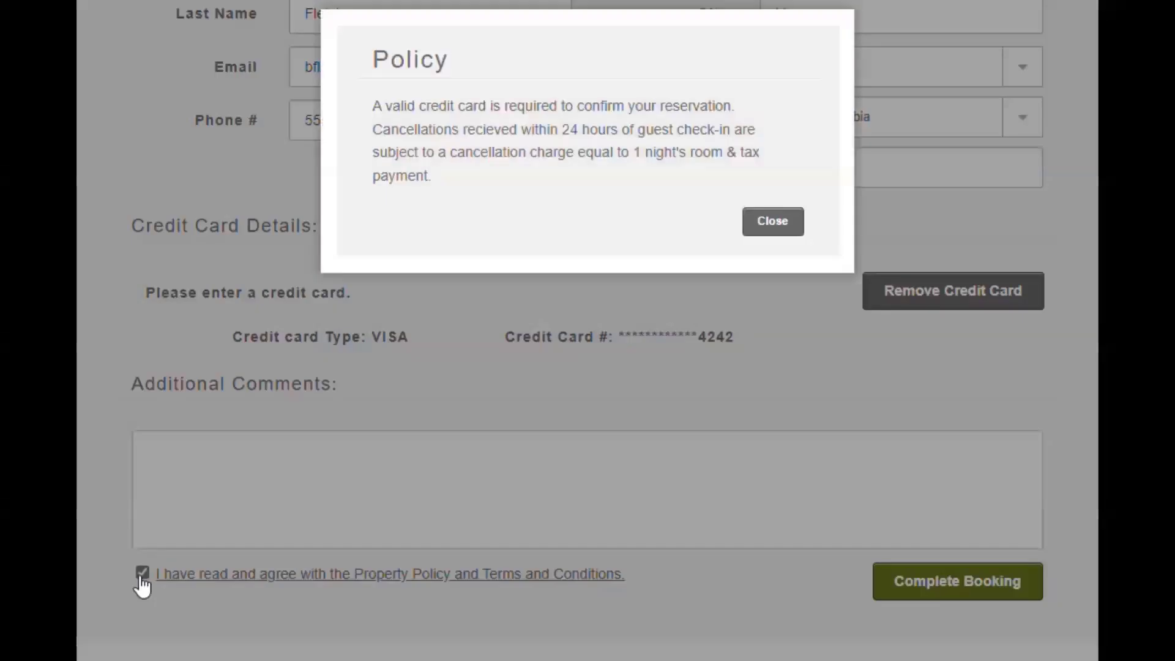
click(773, 223)
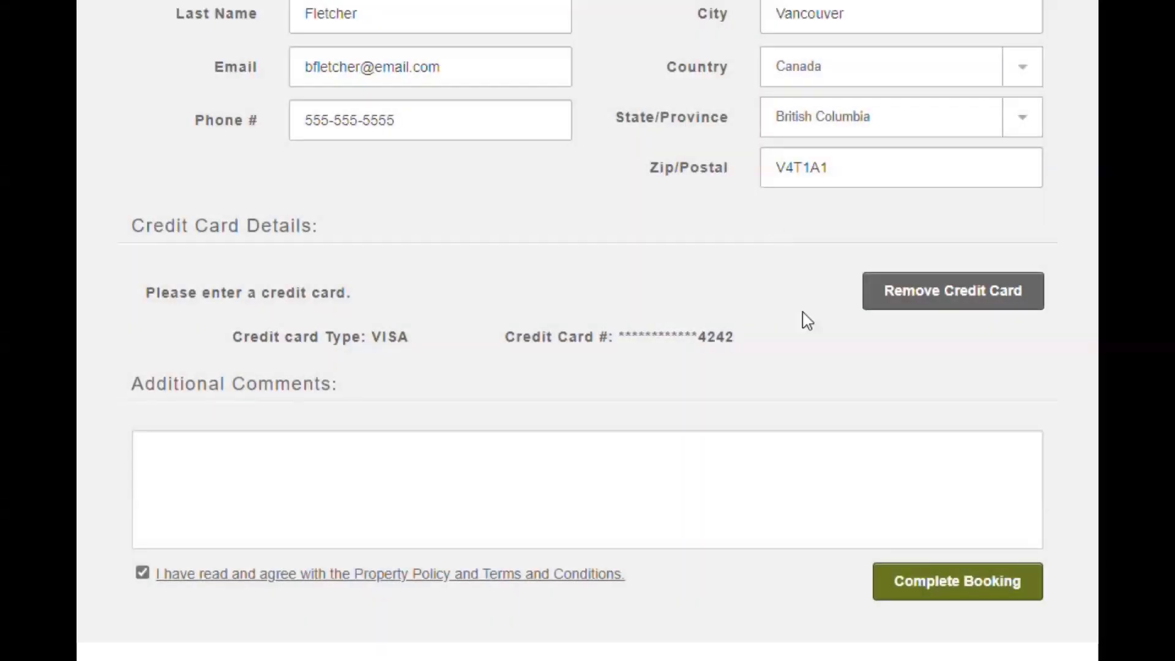
click(953, 584)
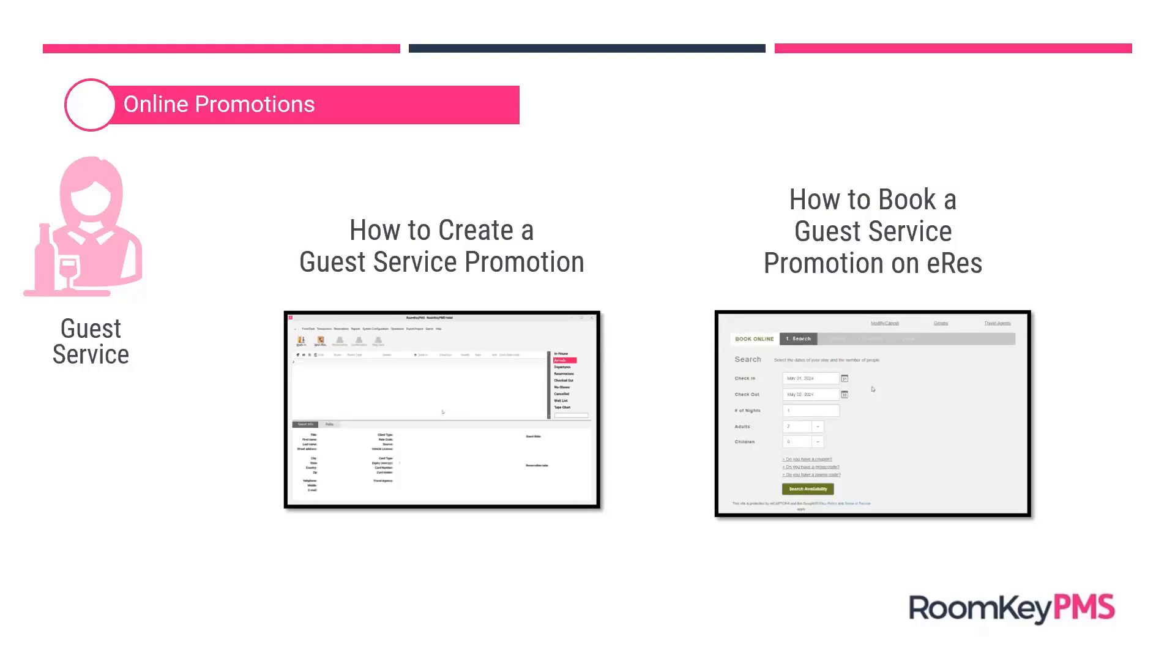
- Switch to RoomKeyPMS and find the new online parking reservation by its reservation ID
key(Right)
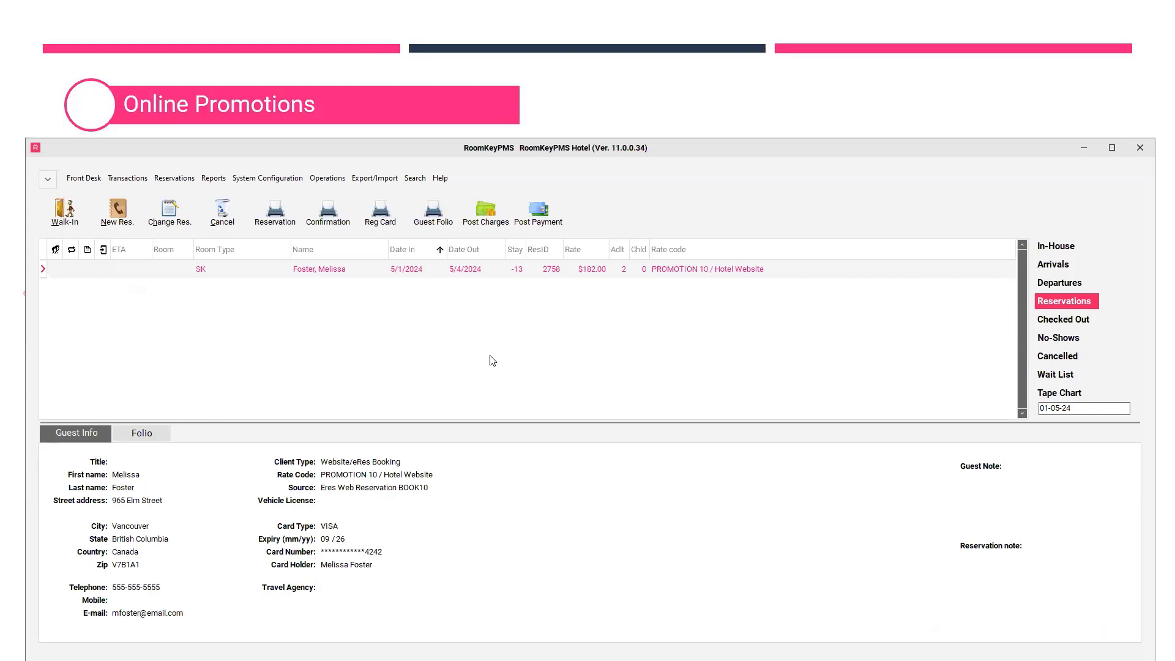
click(421, 179)
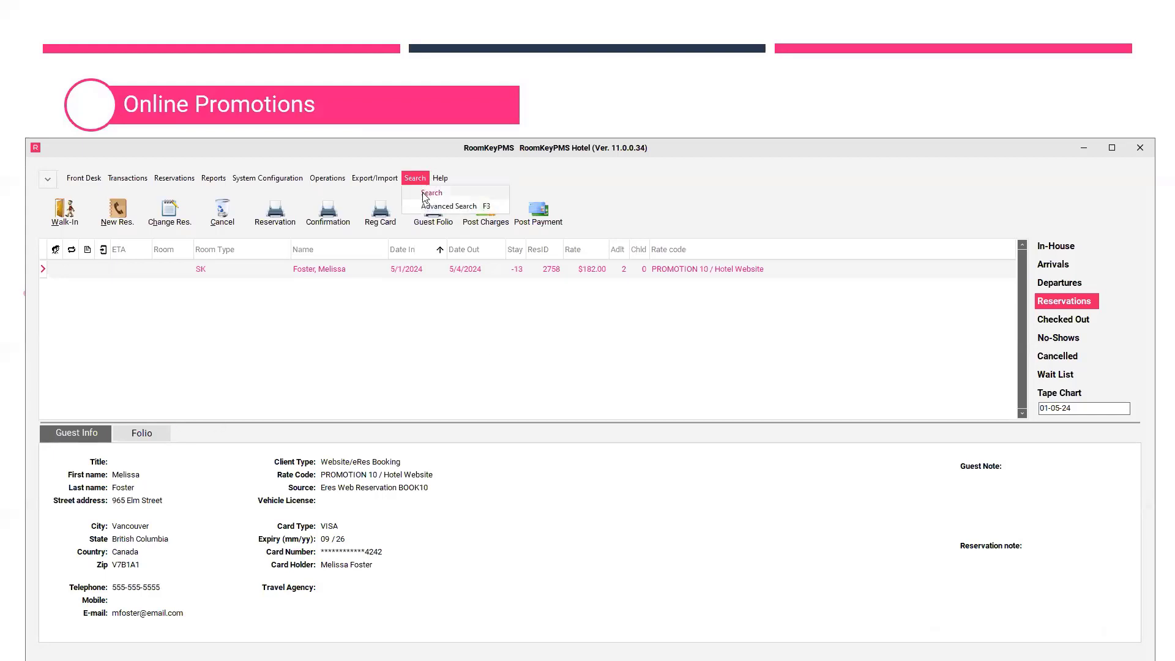
click(429, 192)
click(651, 374)
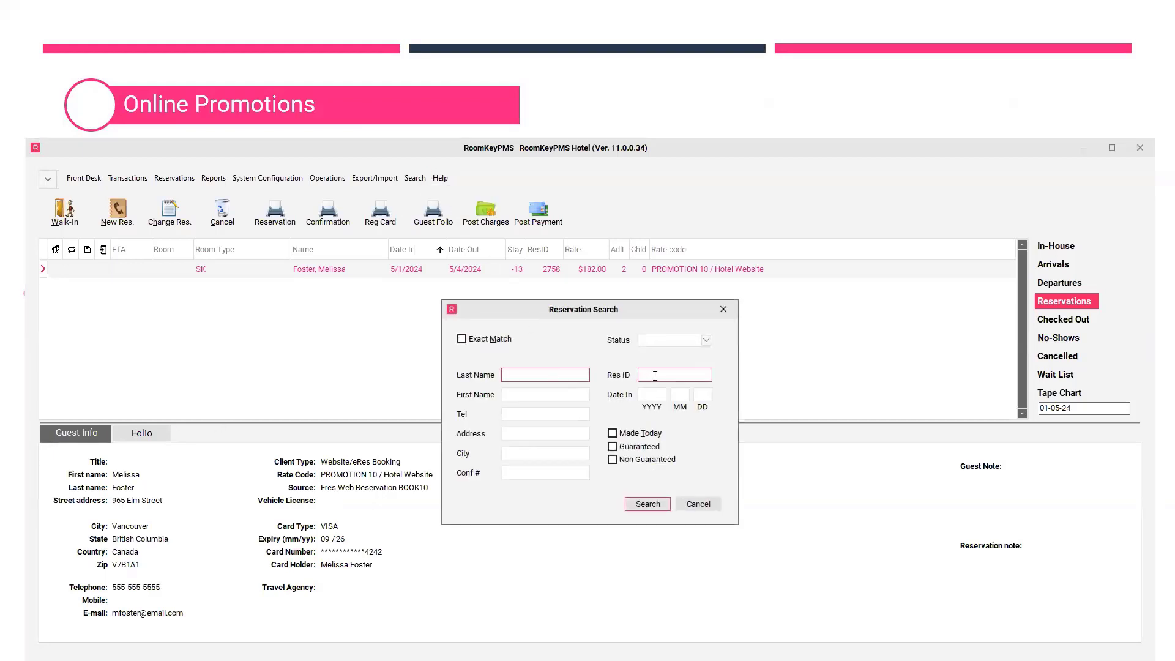
text(2759)
key(Return)
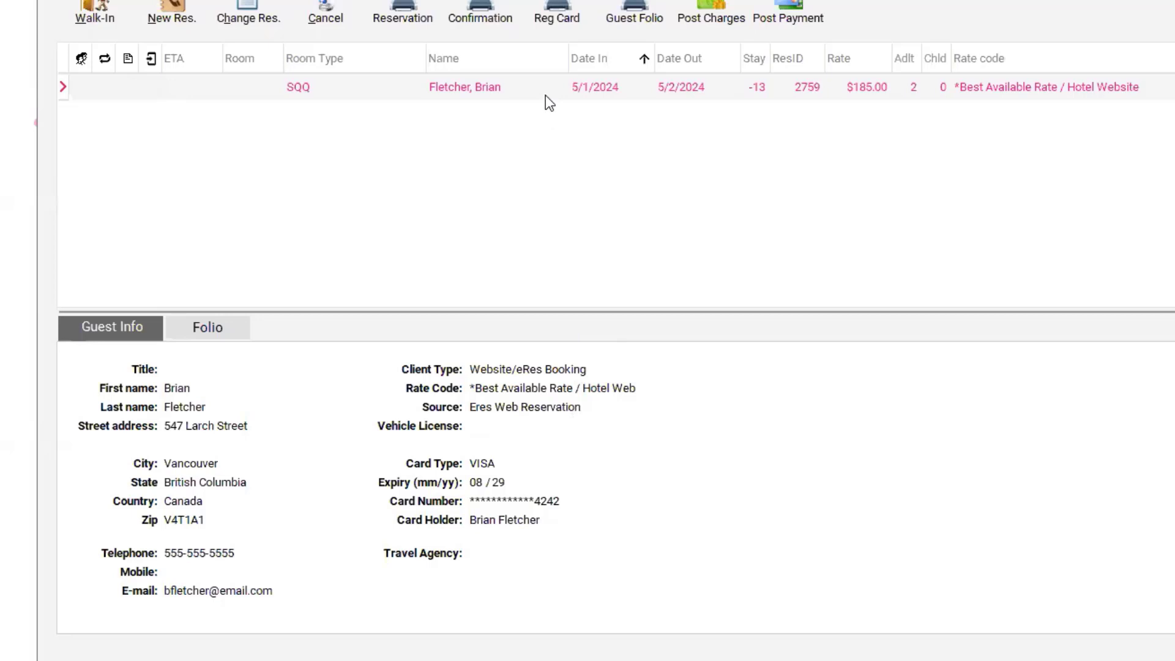
- Open the reservation's guest services to check the Overnight Parking entry and its price, and close them without changes
right_click(334, 101)
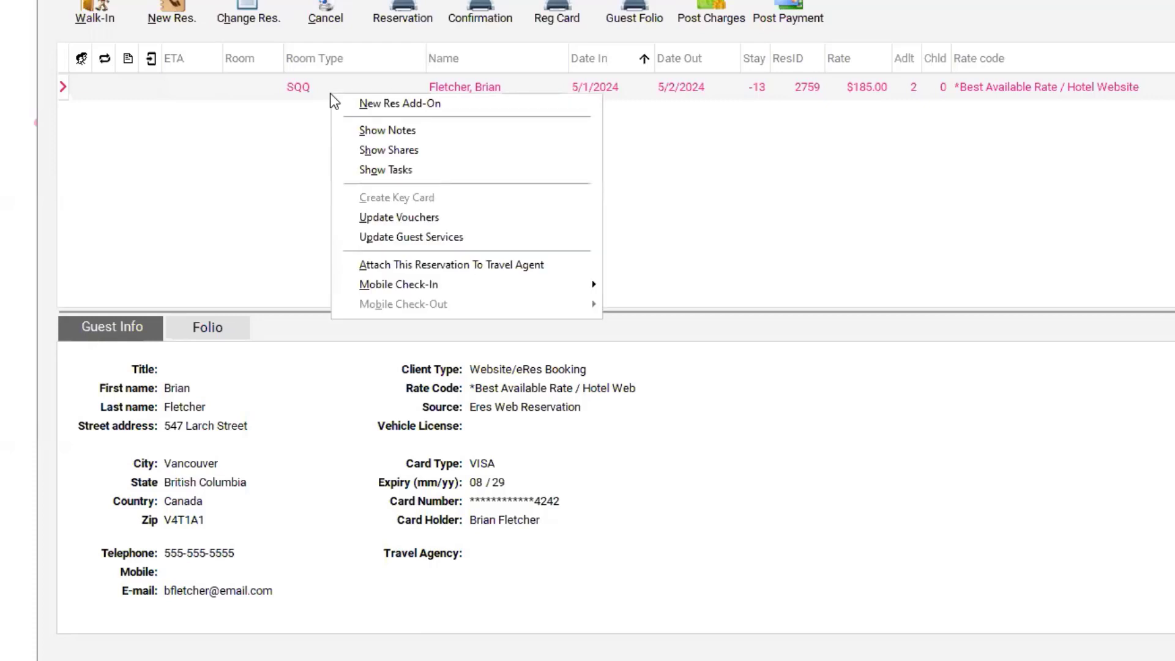
click(464, 239)
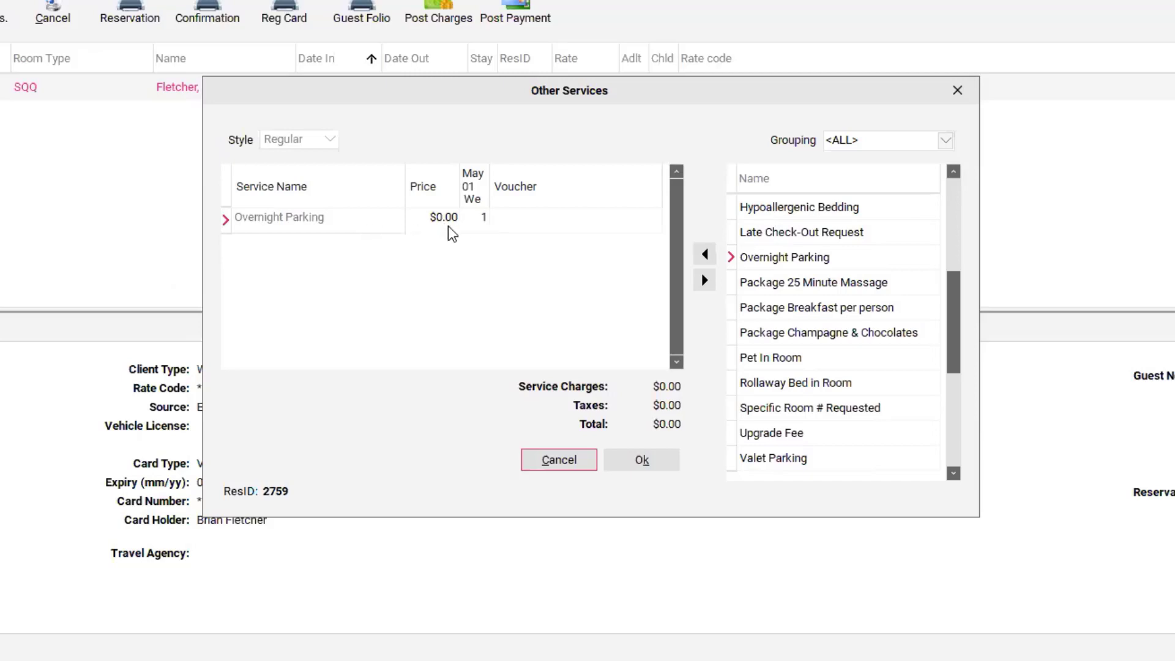
drag(517, 98, 475, 145)
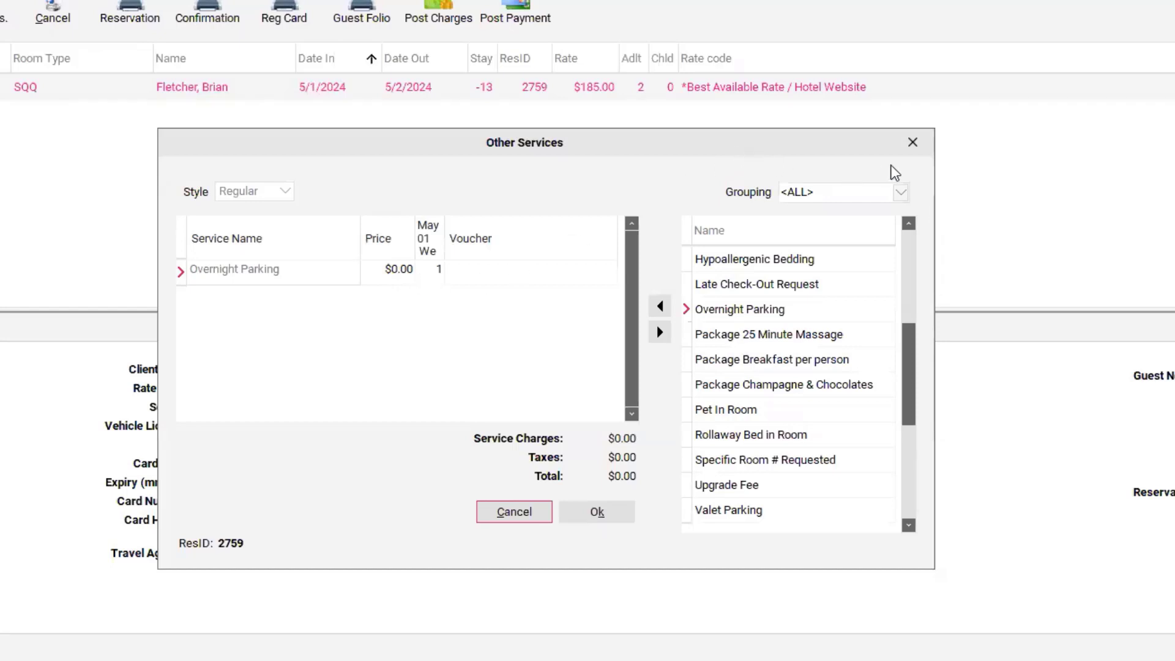
click(914, 150)
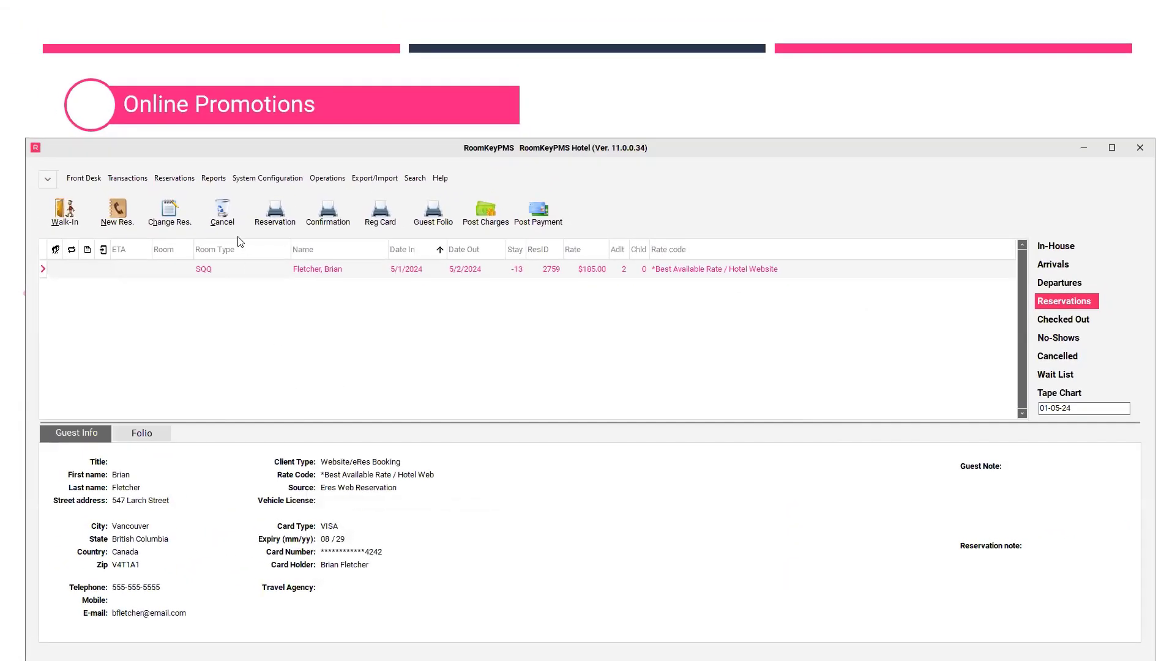
- Run the Guest Services Daily report from 5/1/2024 to 5/1/2024 for all service groupings and services, and close the preview
click(222, 187)
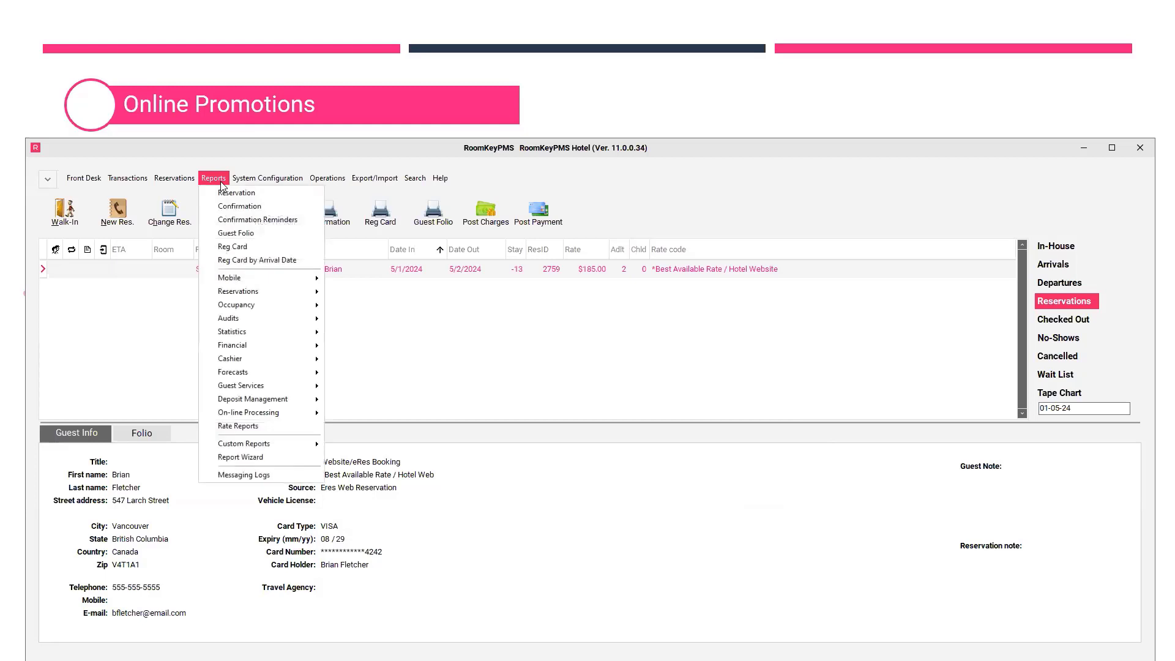
mouse_move(288, 391)
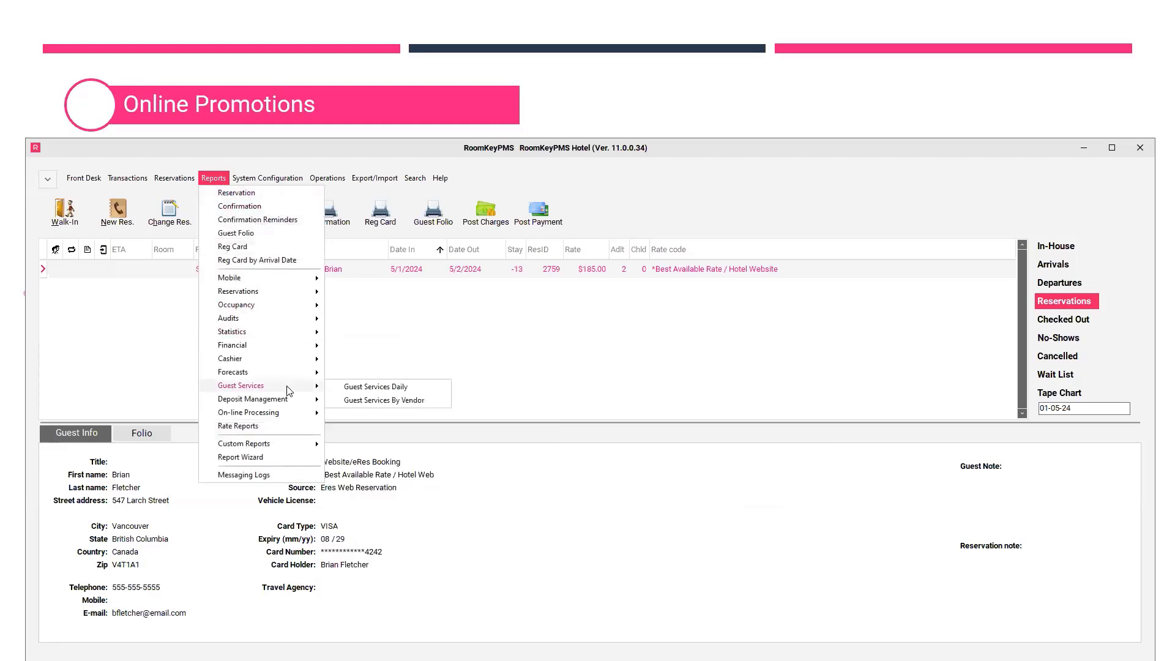
click(342, 388)
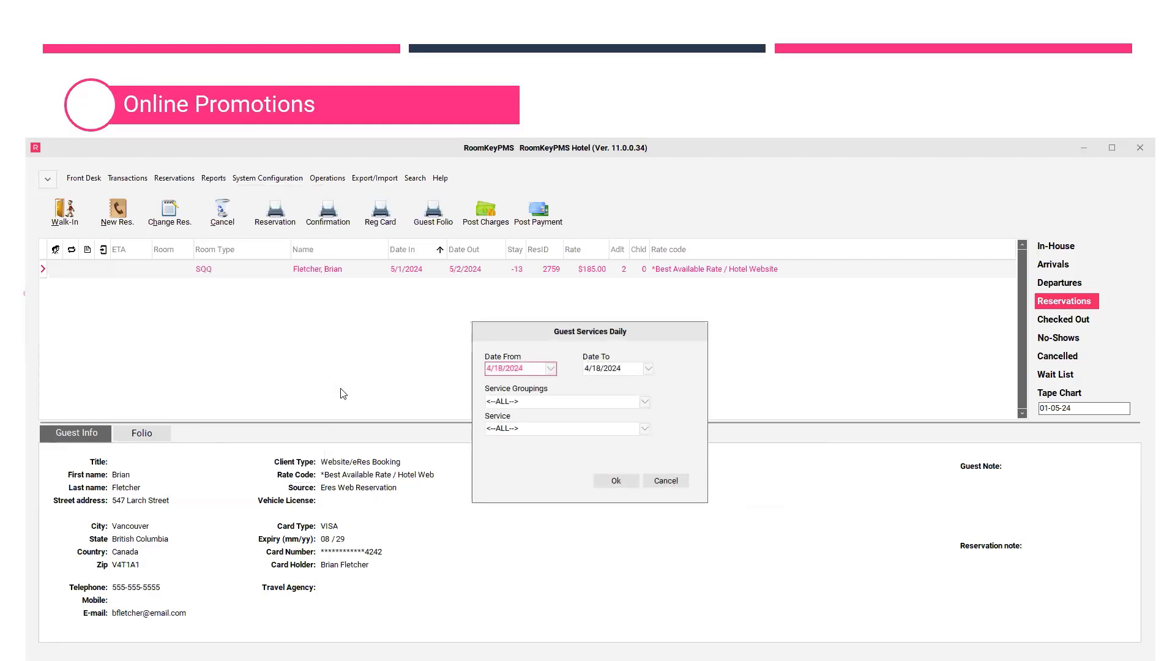
click(551, 368)
click(490, 447)
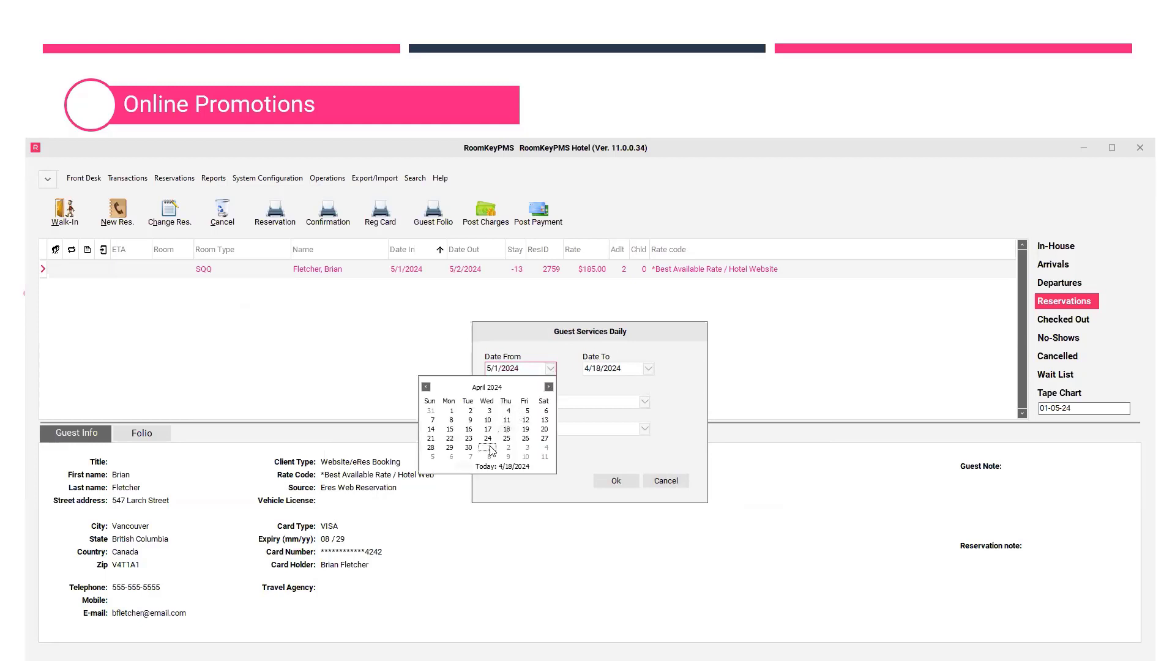
click(649, 369)
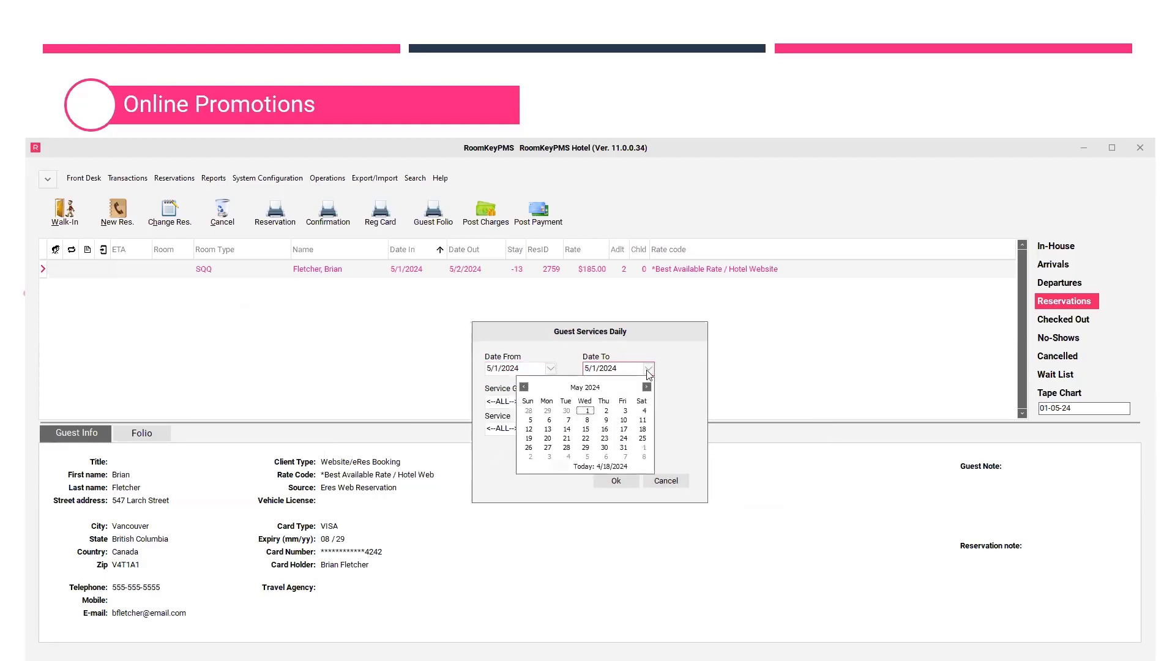
click(587, 411)
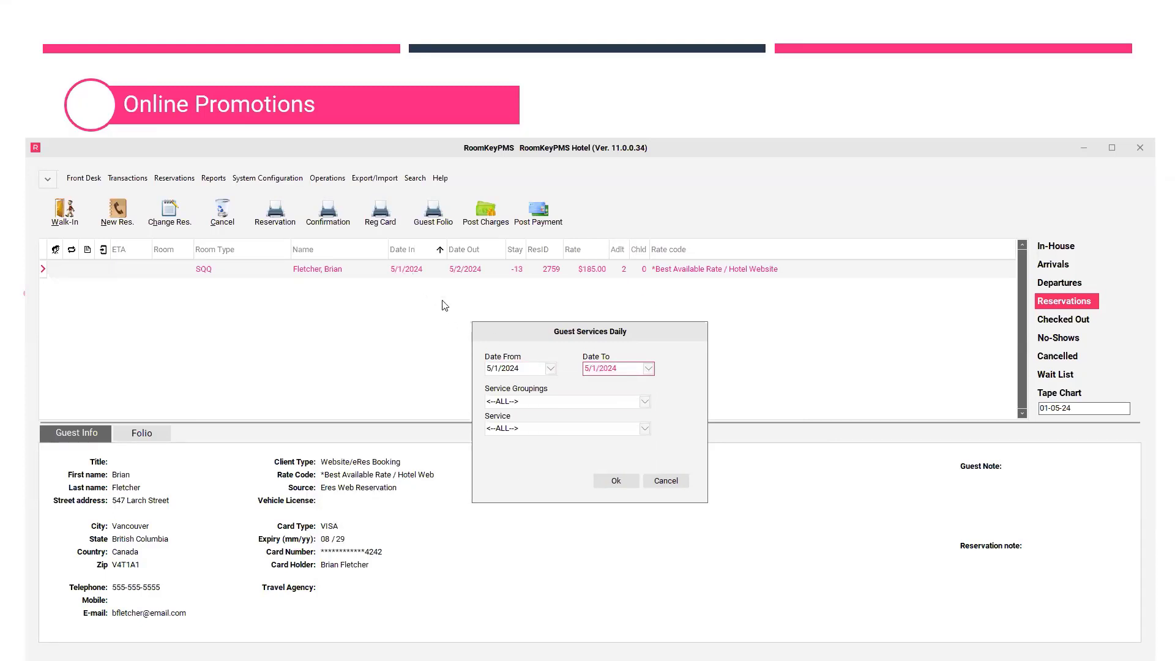
click(616, 481)
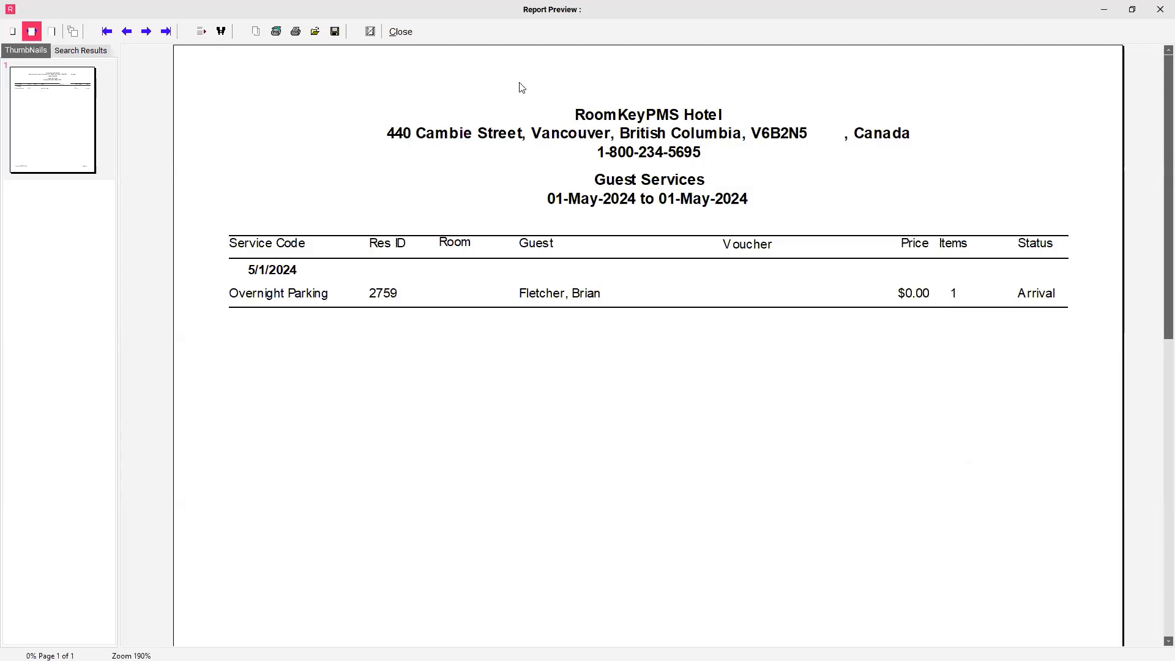
click(409, 39)
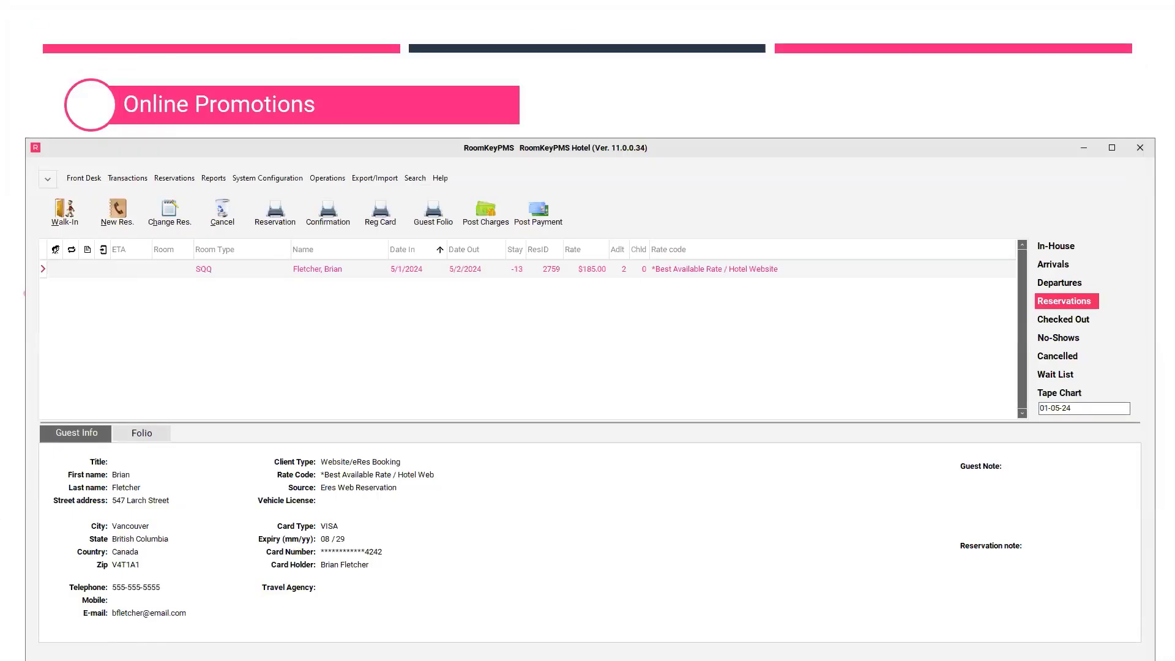
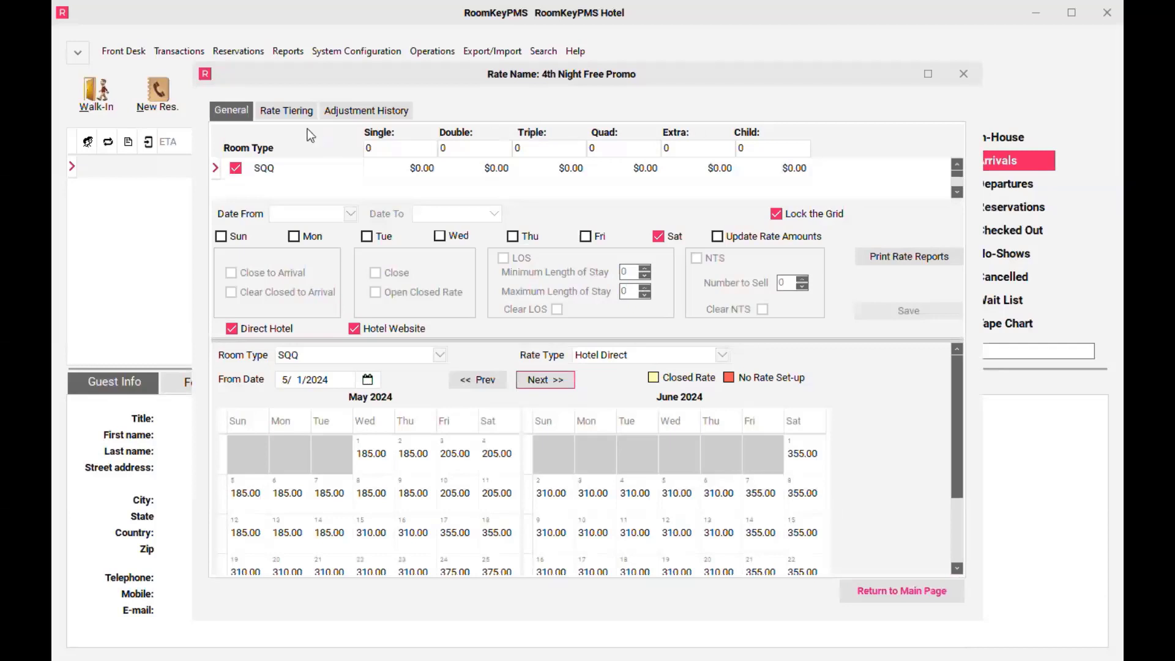
- Review the 4th Night Free Promo rate's tiering, general settings, and client types under Hotel Direct and Hotel Website
click(295, 115)
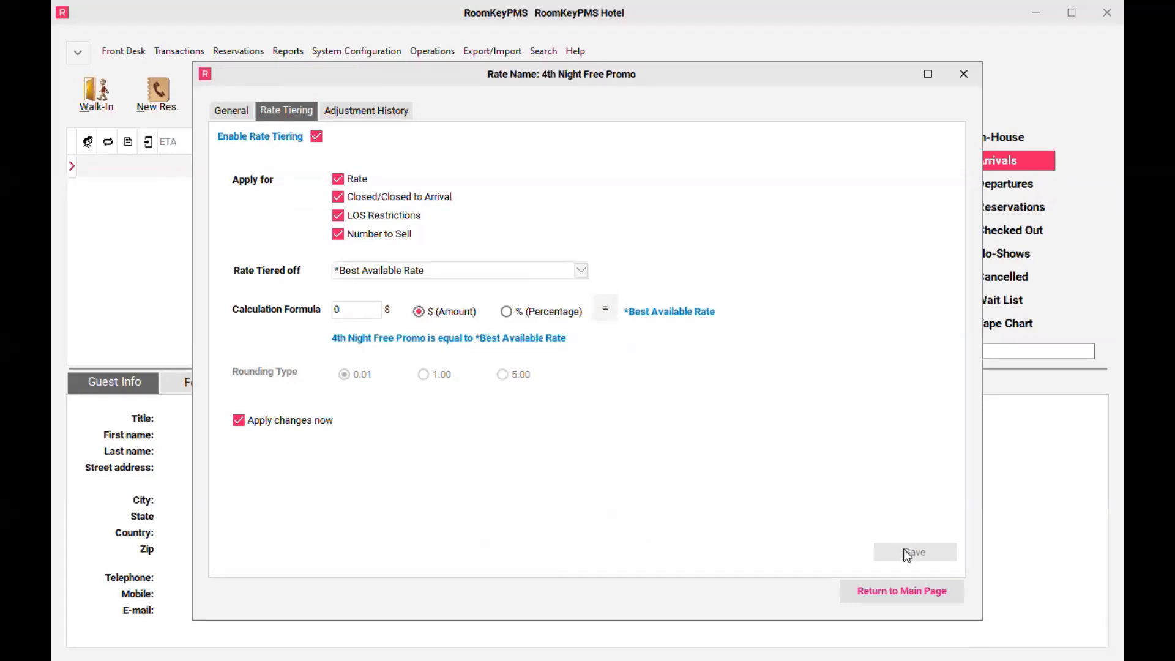
click(890, 593)
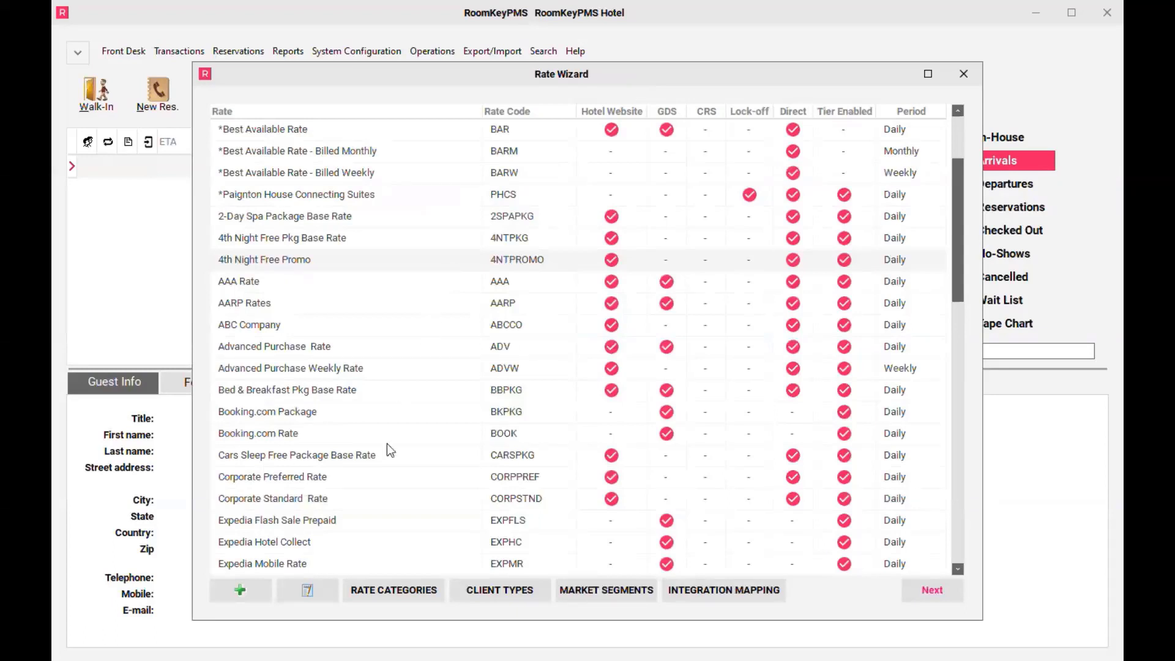
click(323, 599)
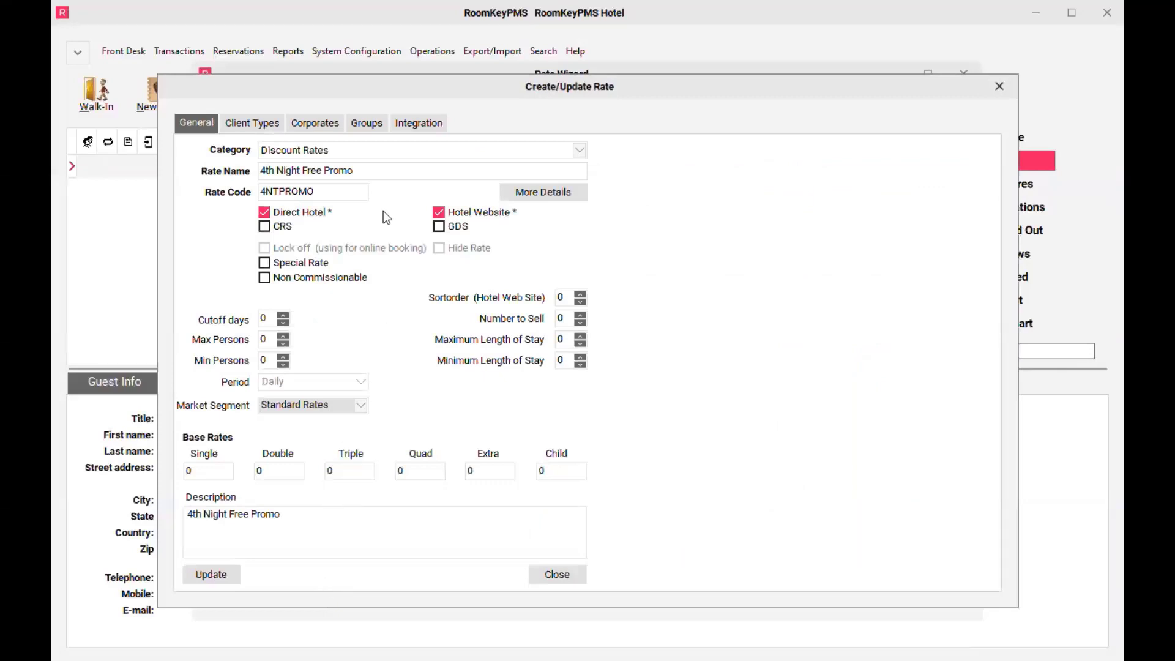
click(282, 127)
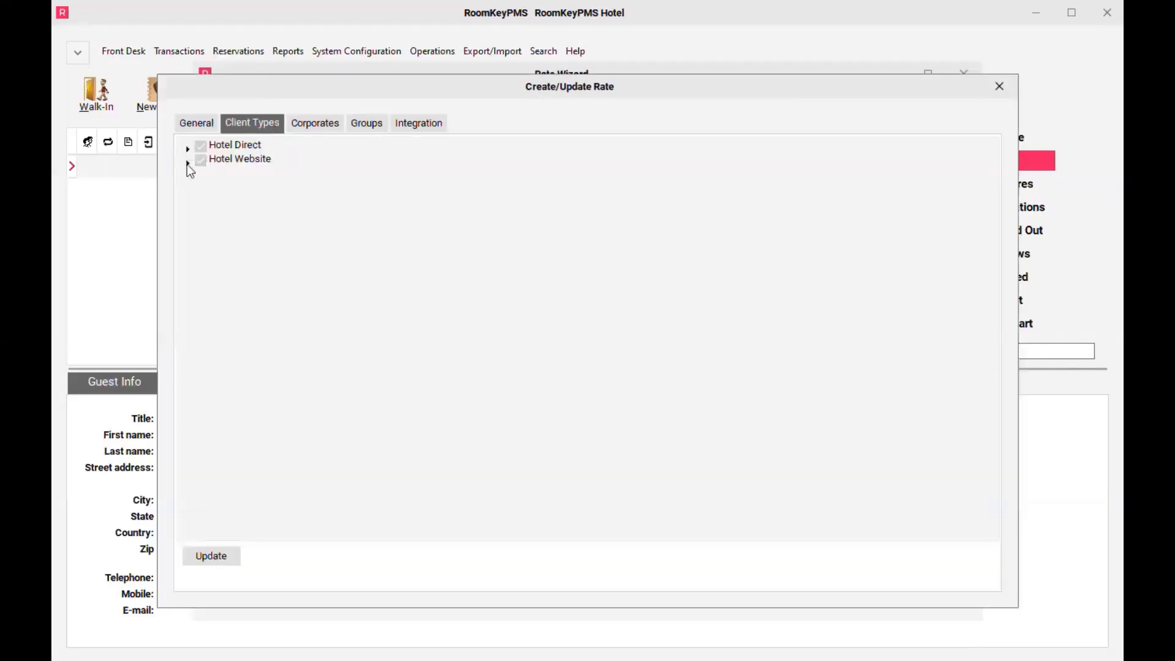
click(187, 163)
click(189, 149)
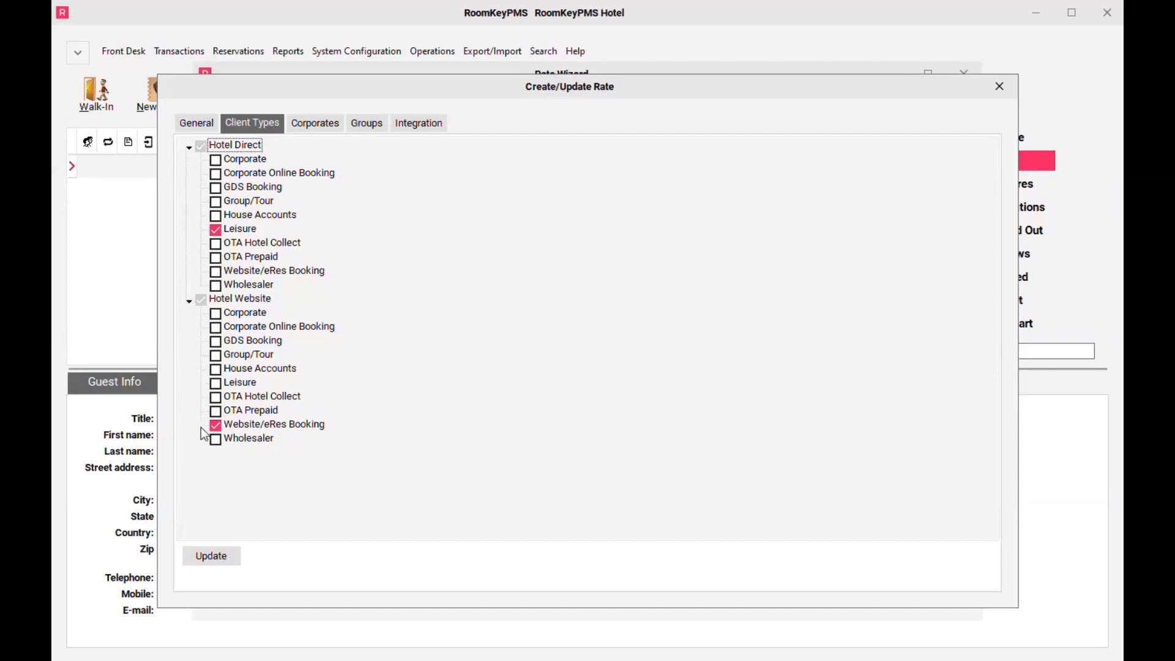
- Save the 4th Night Free Promo rate with its client types and close the rate setup
click(213, 556)
click(1000, 87)
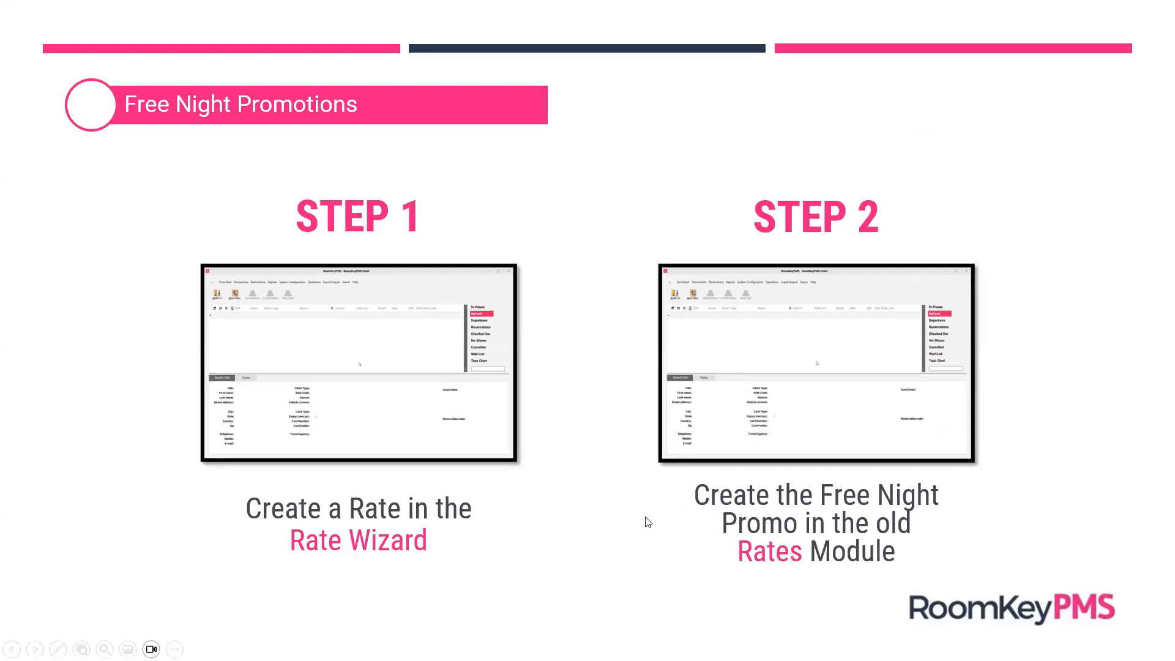
mouse_move(682, 453)
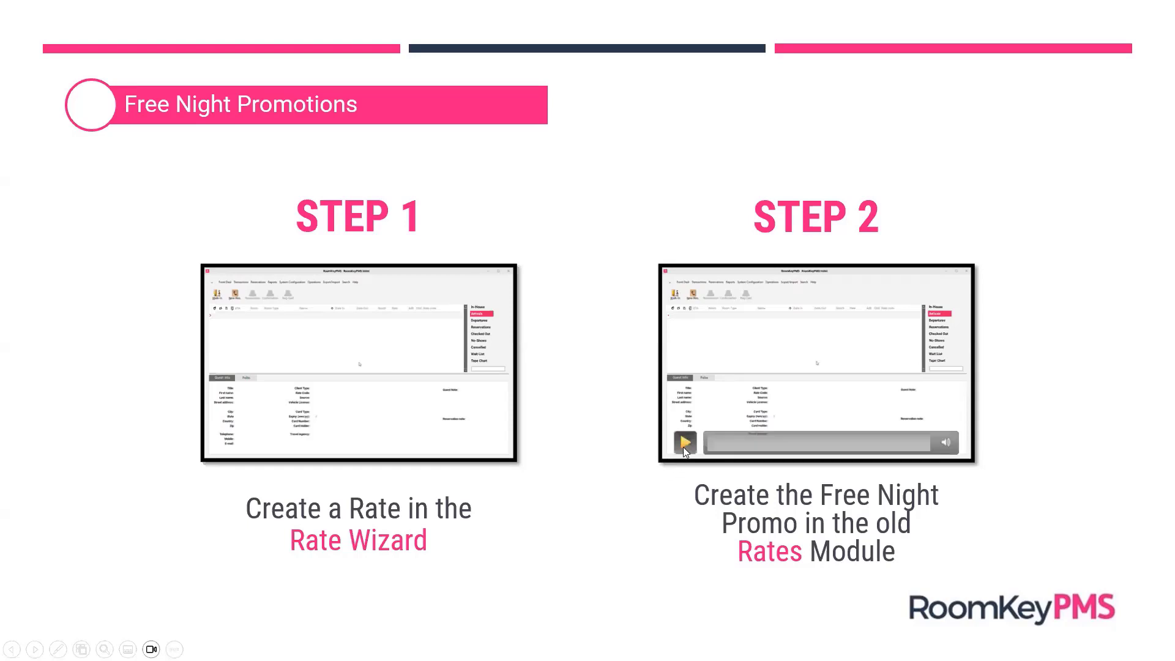
click(685, 449)
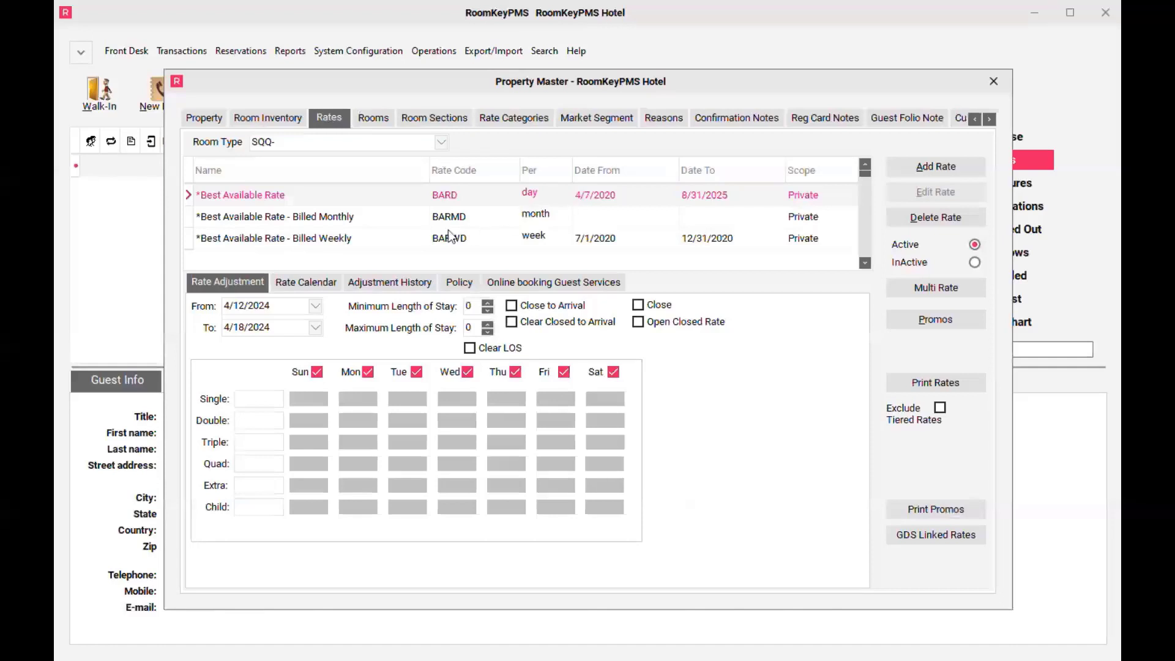
- Find the 4th Night Free Promo rates for Hotel Direct and Hotel Website among the SQQ room type's rates
key(Down)
key(Down)
key(Down)
key(Down)
key(Down)
key(Down)
key(Down)
key(Down)
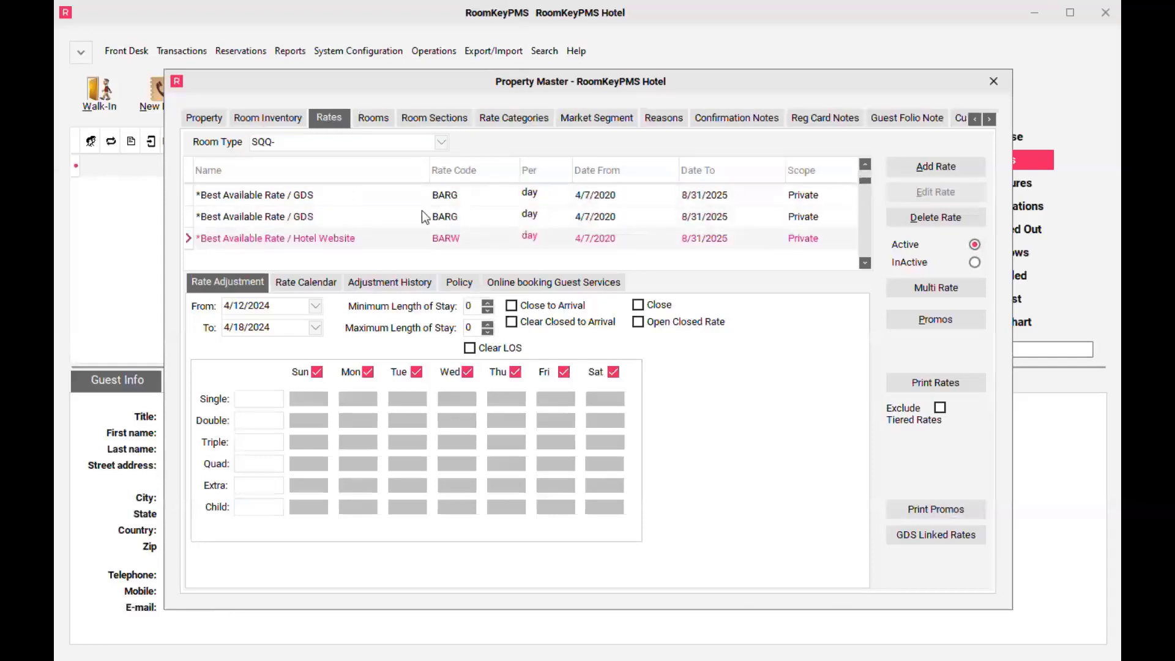
key(Down)
key(Down)
key(Down)
key(Down)
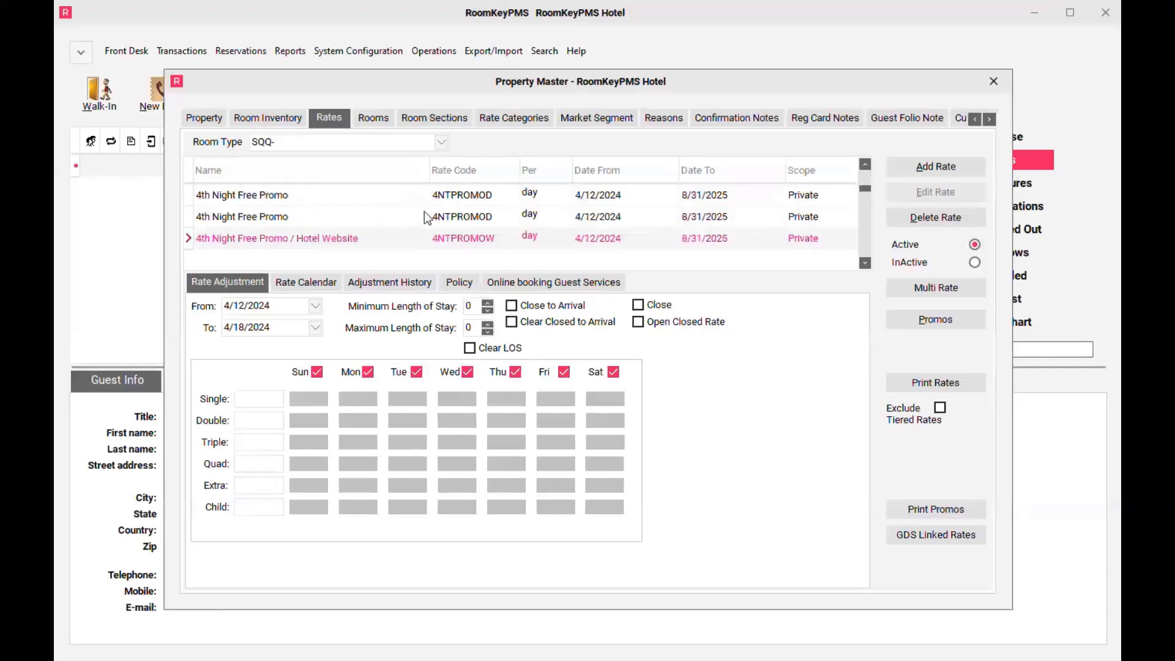
key(Down)
click(407, 196)
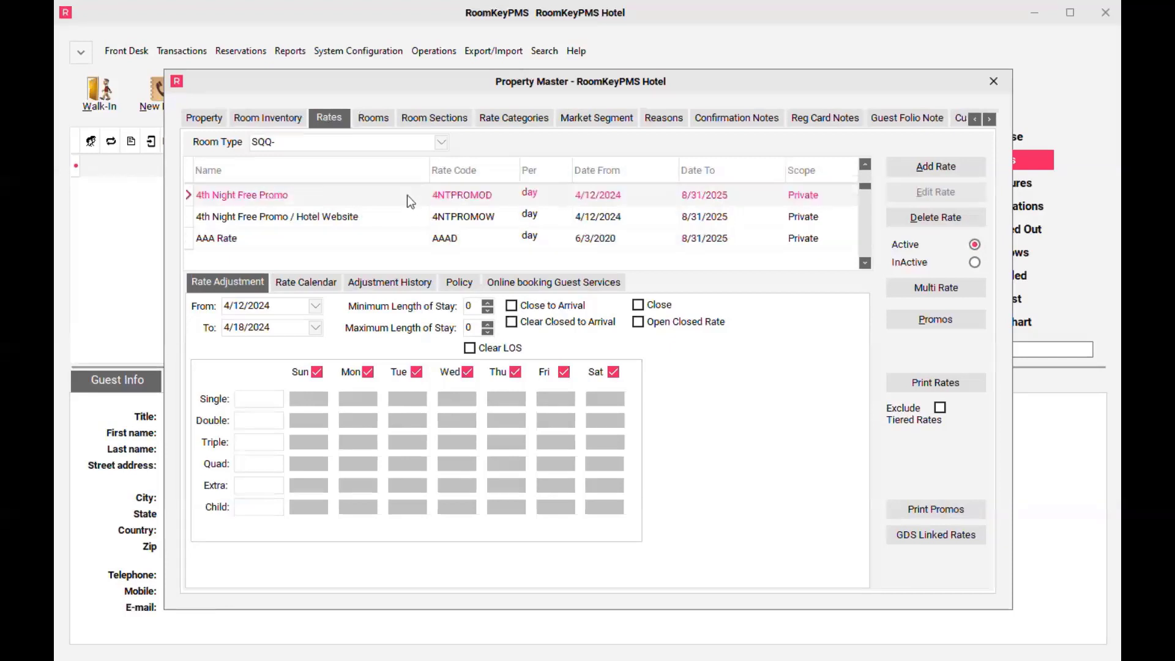
click(366, 225)
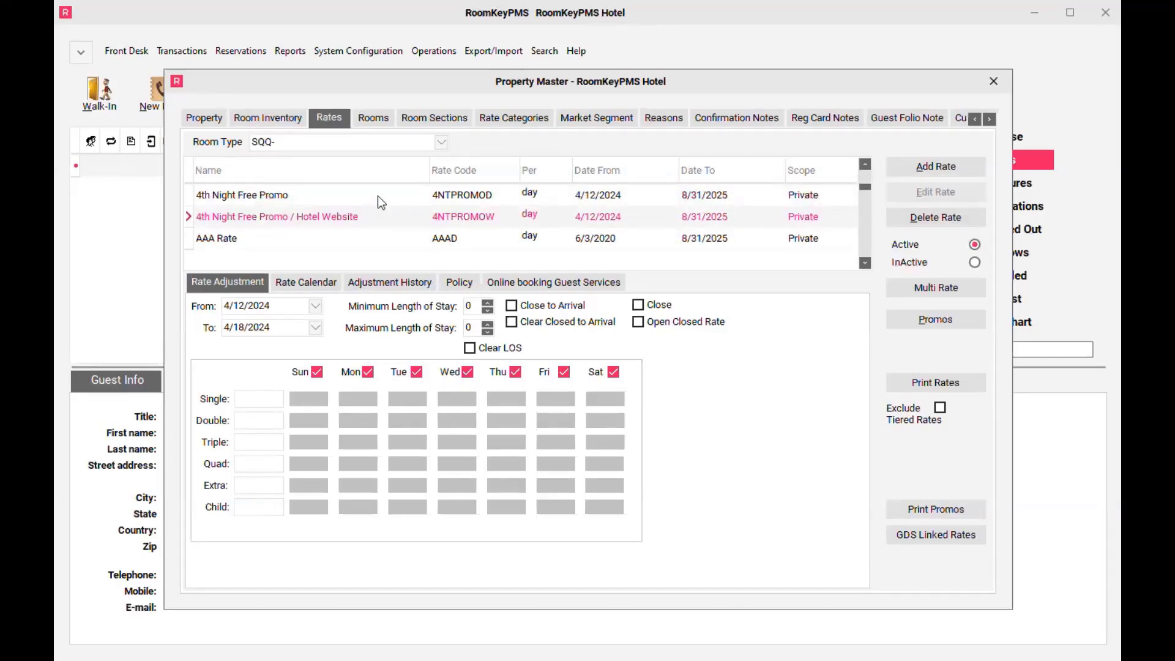
click(381, 196)
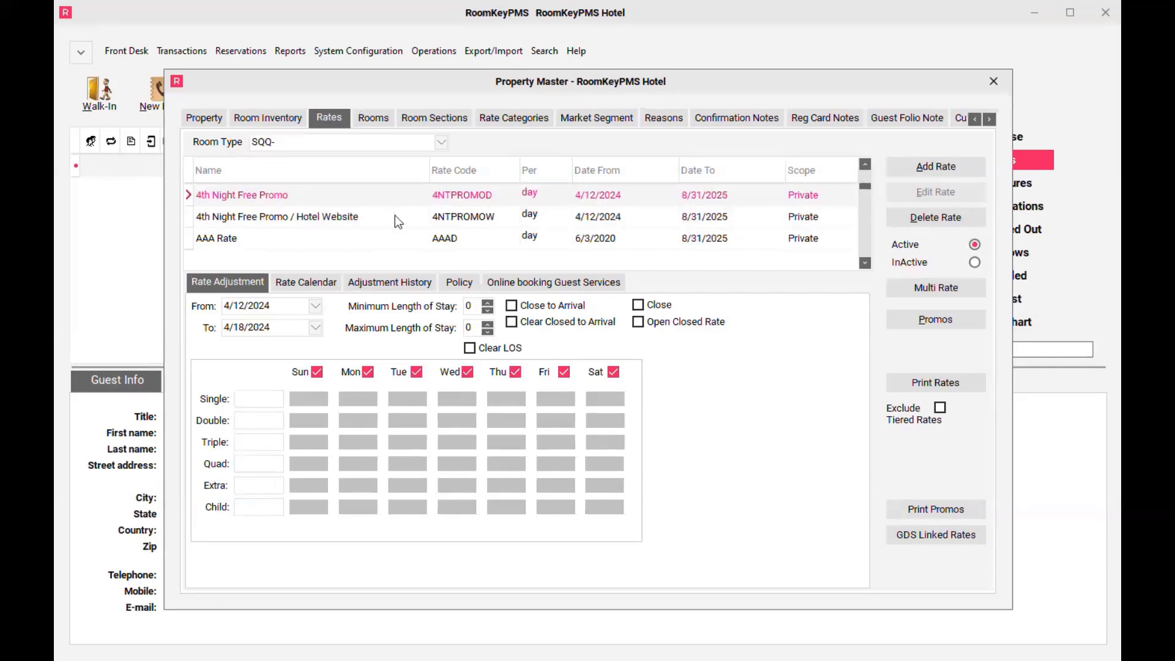
- Review the 4NTFREE free-night dates, night number, extra nights and repeat settings on the direct 4th Night Free Promo rate, and close them
click(960, 324)
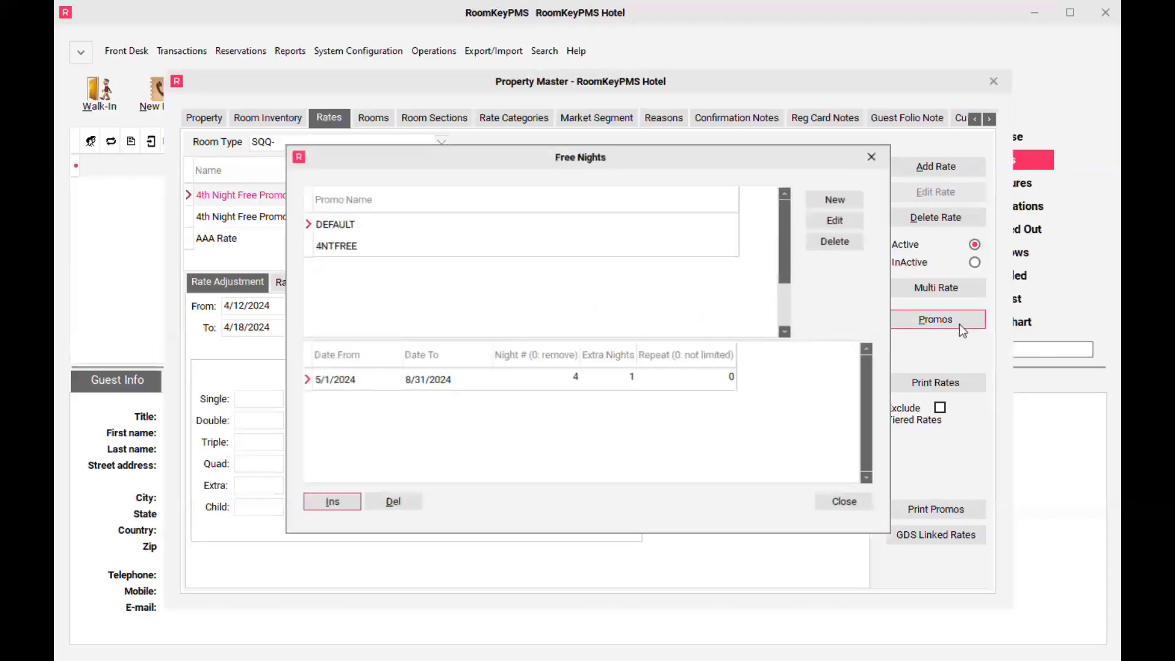
click(377, 253)
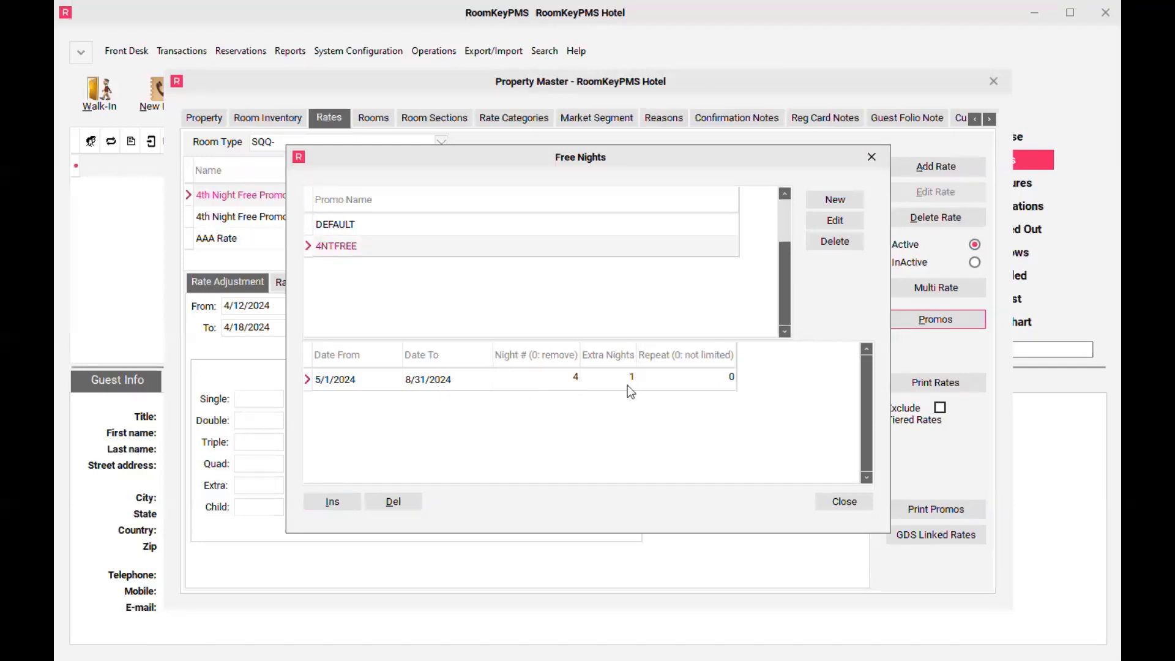
click(734, 388)
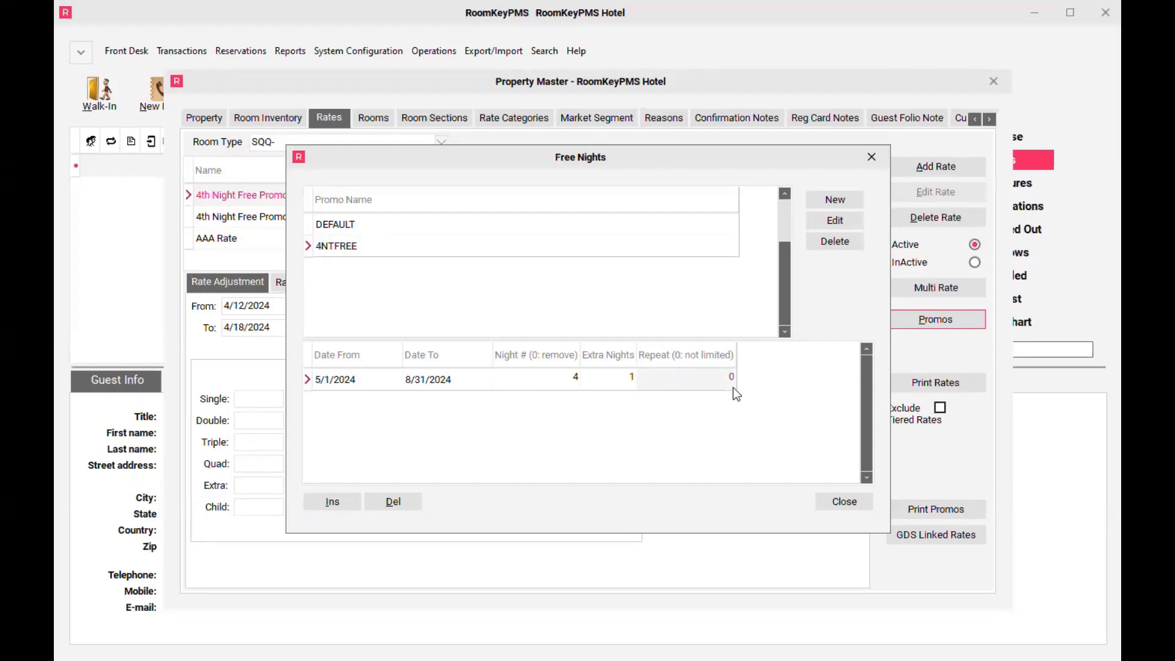
click(862, 508)
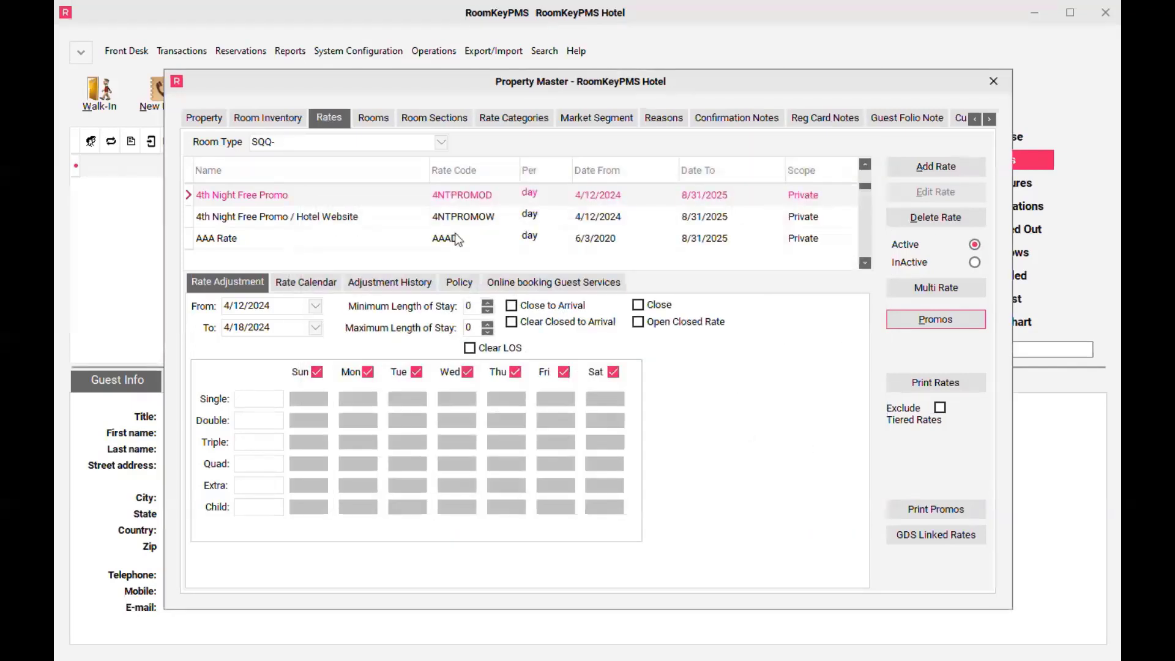
- Add a free-night promo named 4NTFREE with a new date row to the 4th Night Free Promo / Hotel Website rate
click(414, 215)
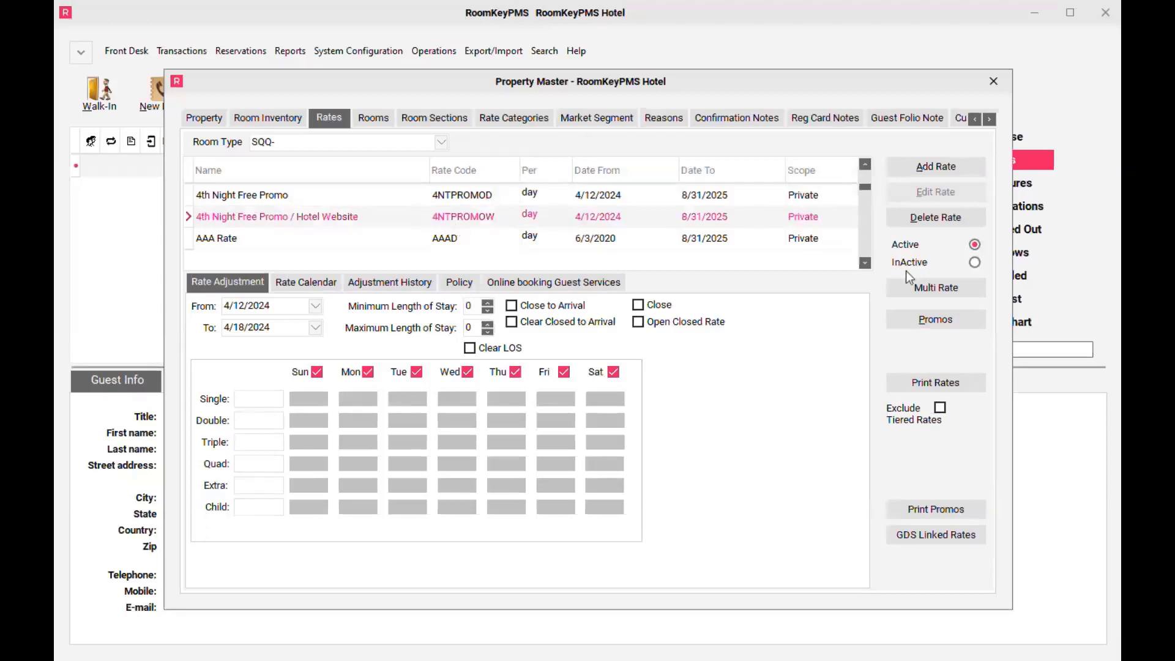
click(933, 323)
click(838, 200)
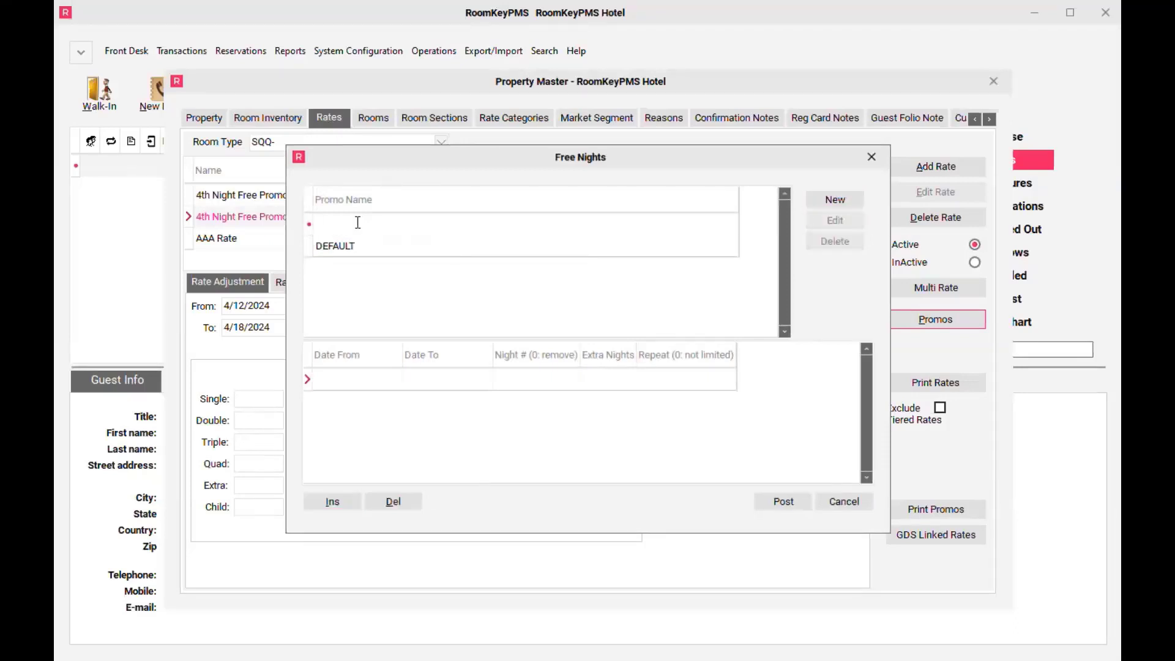
text(4NTFREE)
click(319, 503)
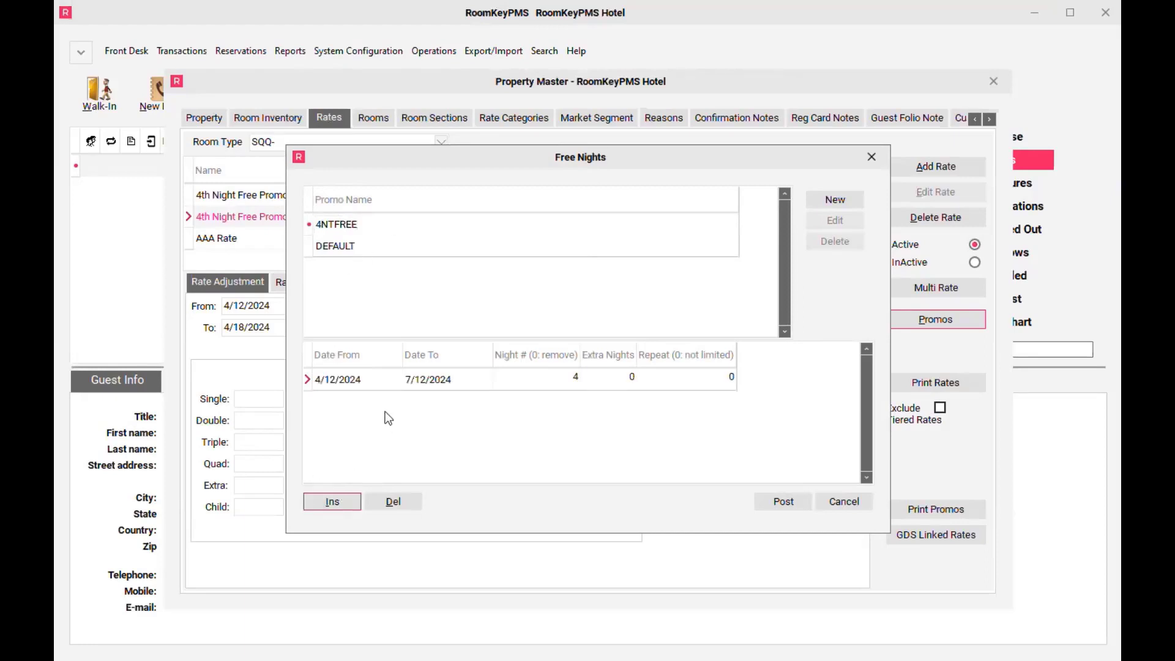
- Set the 4NTFREE promo's date range from 5/1/2024 to 8/31/2024
click(390, 384)
click(393, 380)
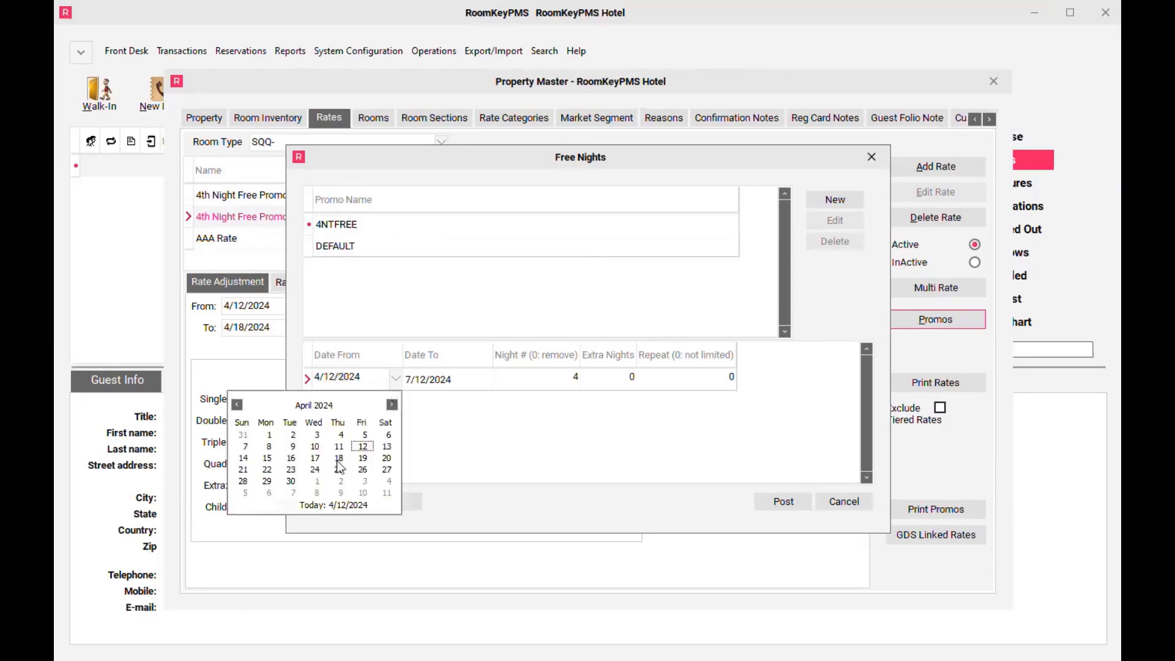
click(319, 485)
click(475, 377)
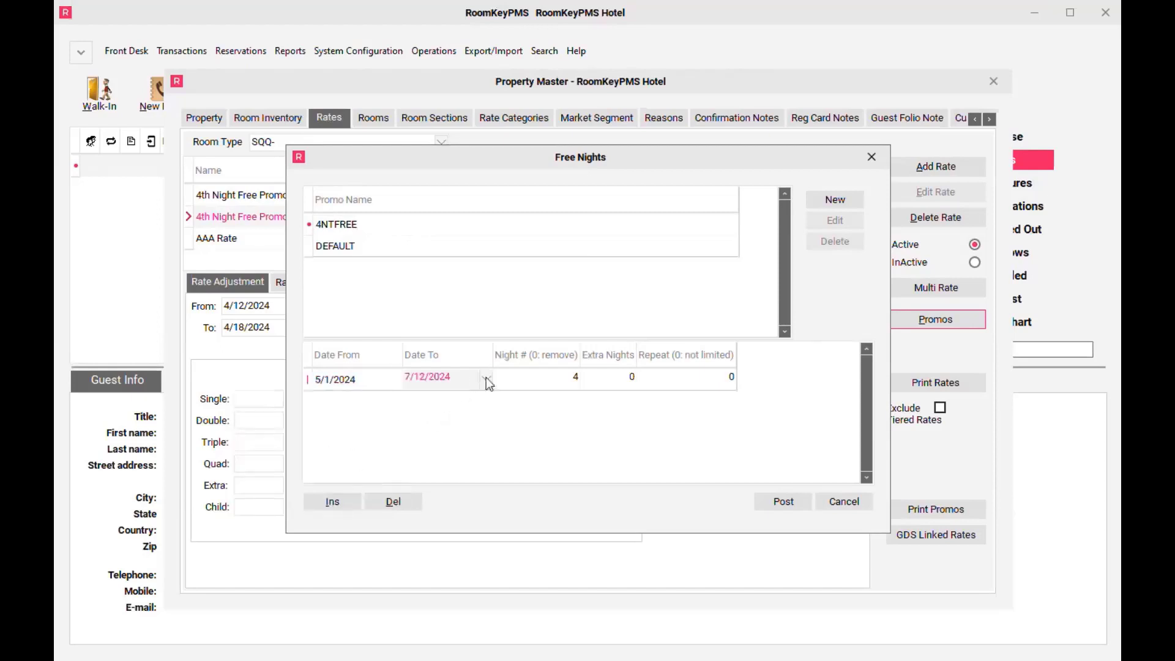
click(489, 379)
click(483, 405)
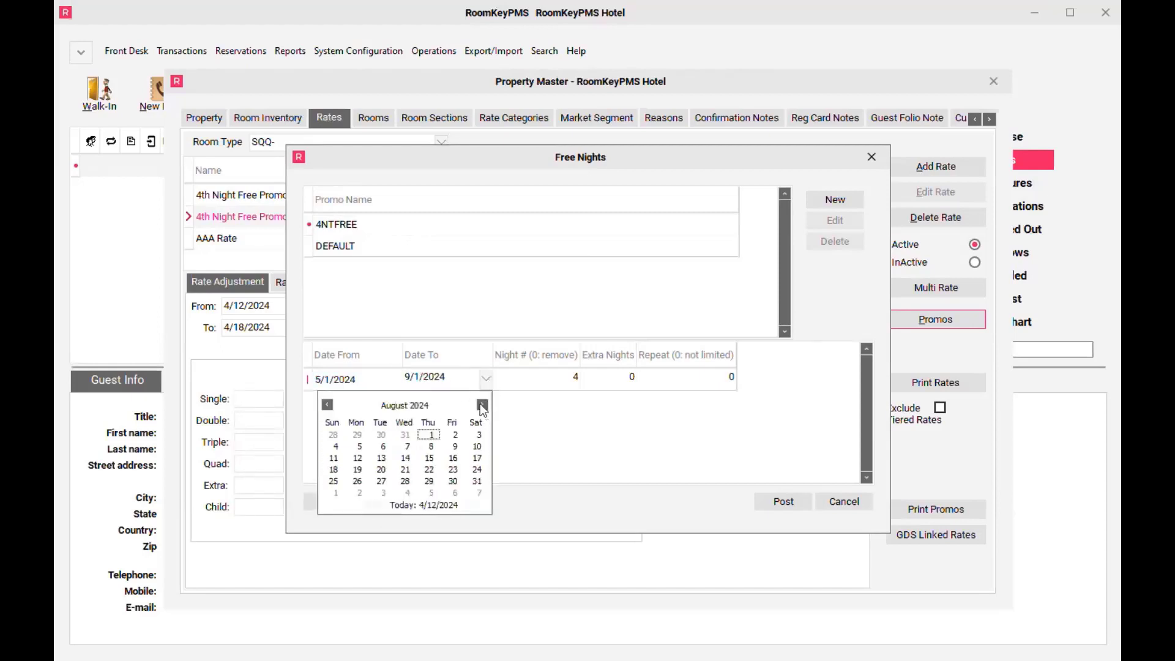
click(482, 405)
click(477, 435)
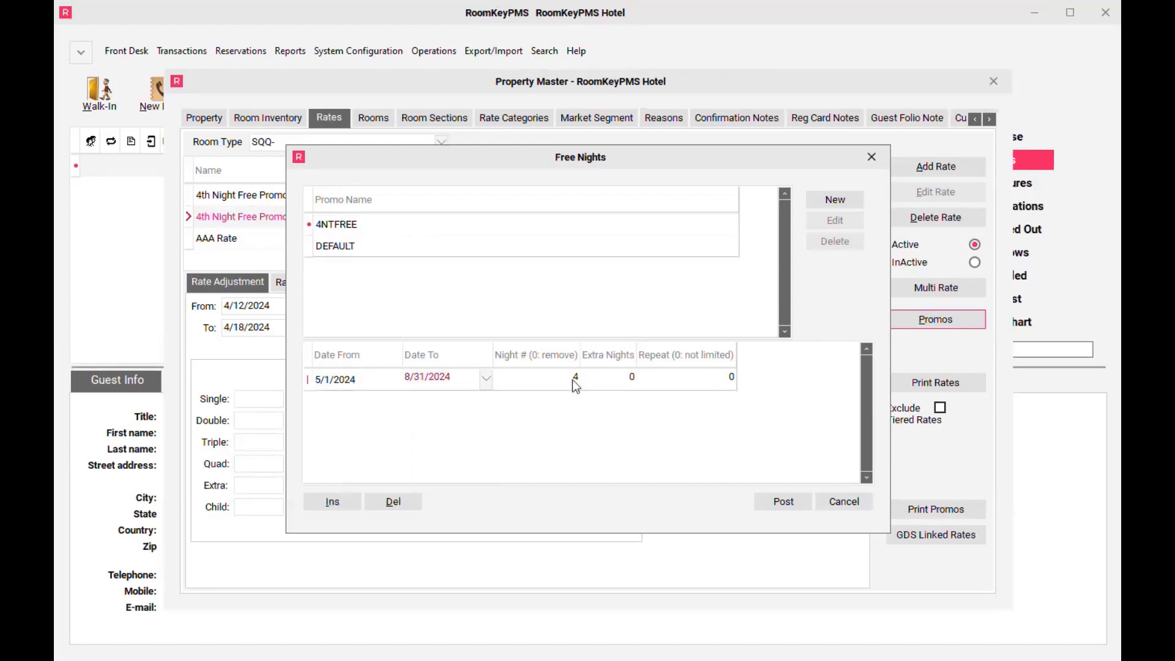
- Set the 4NTFREE promo's extra nights to 1, post the promo, and close the free-night settings
click(618, 384)
click(631, 374)
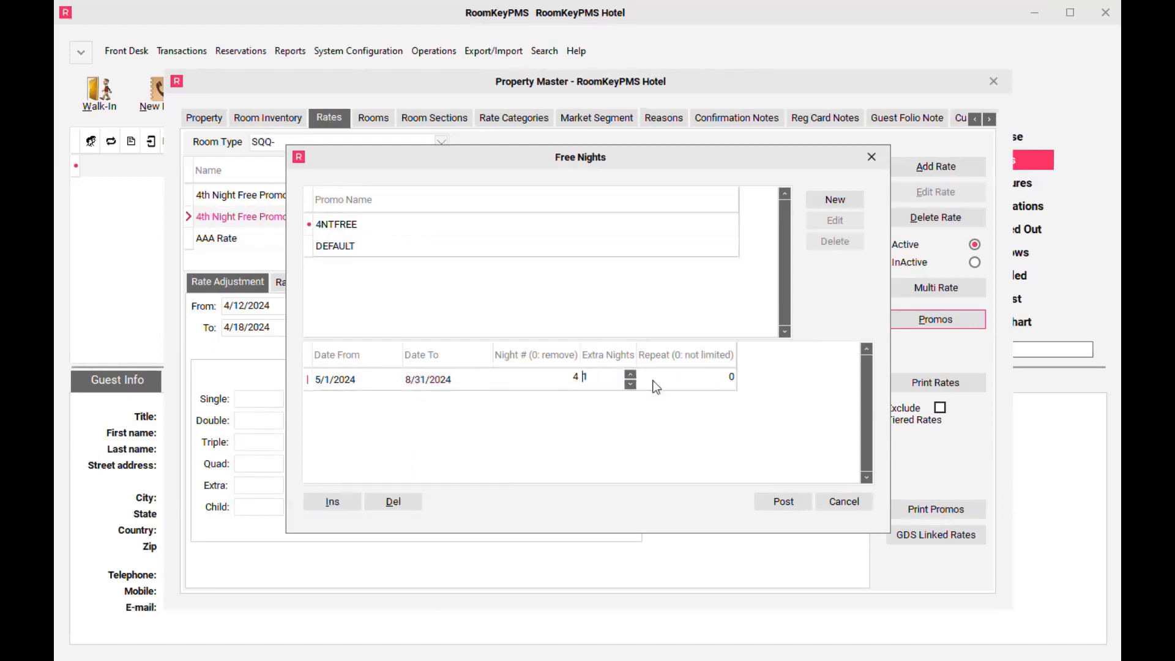
click(729, 380)
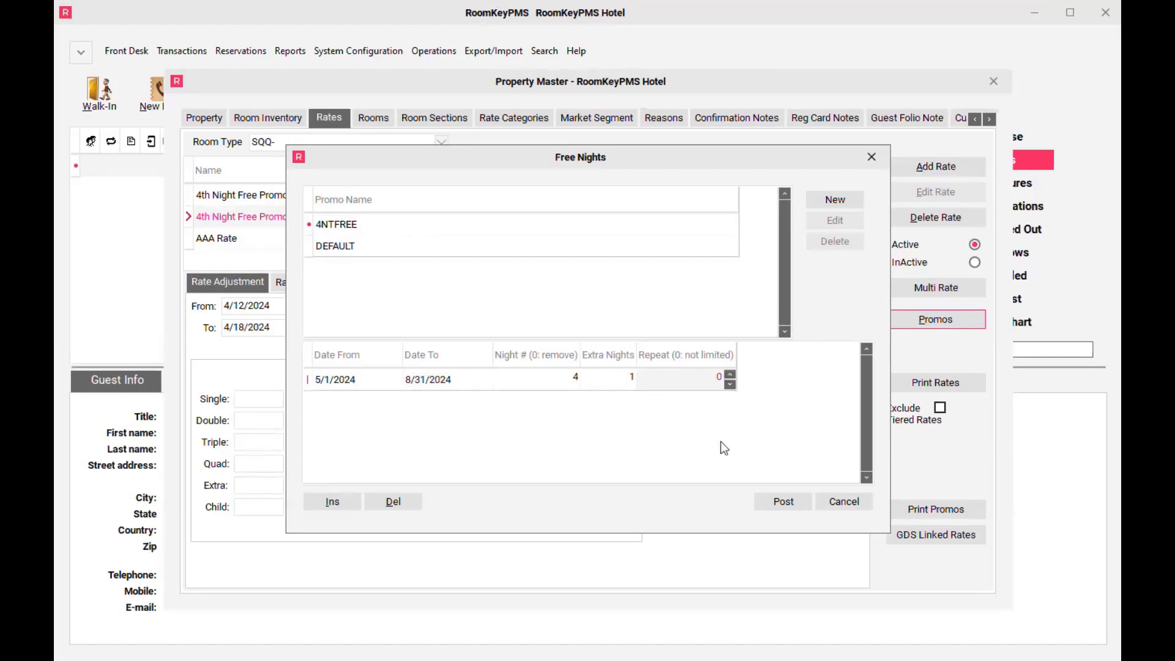
click(802, 505)
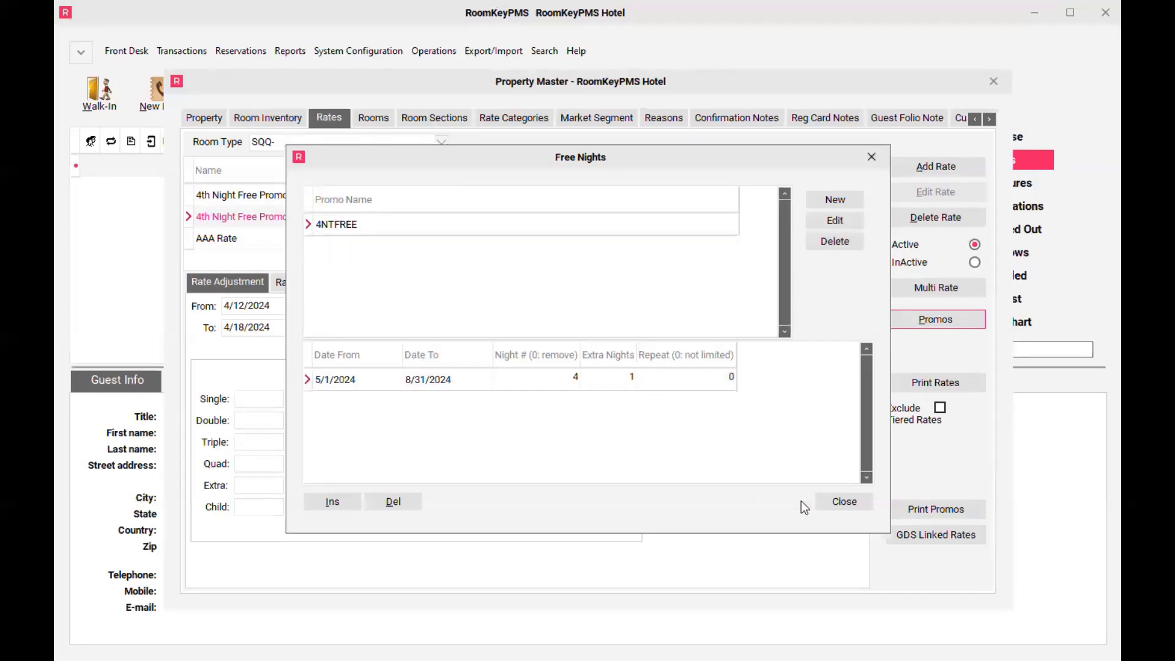
click(845, 502)
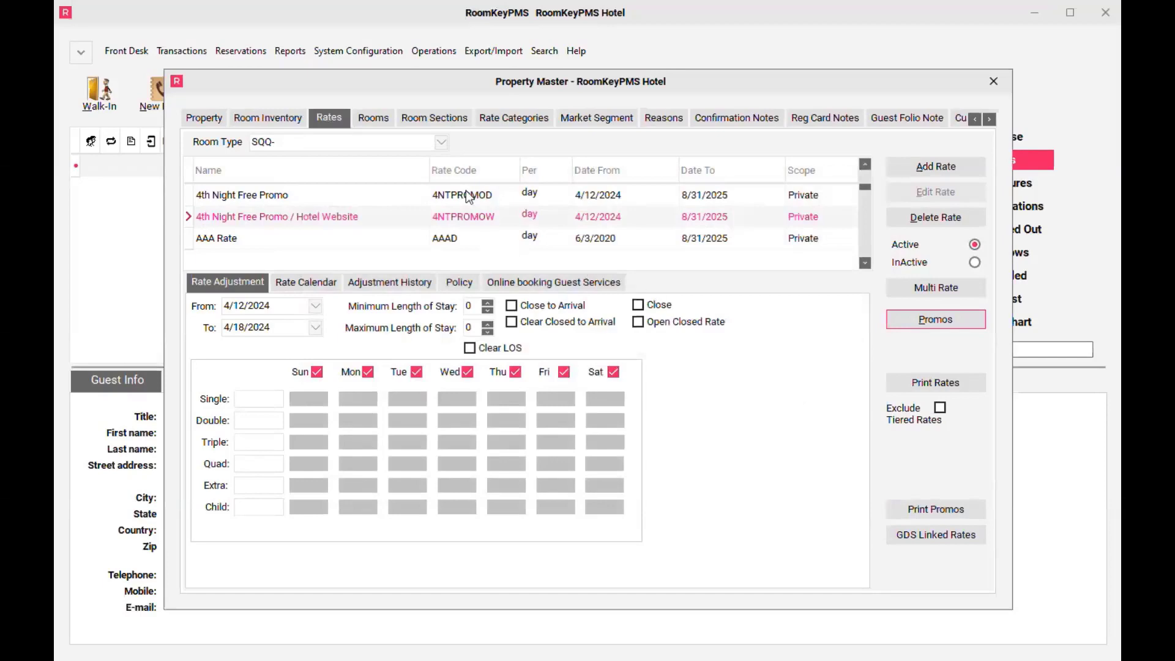
click(442, 144)
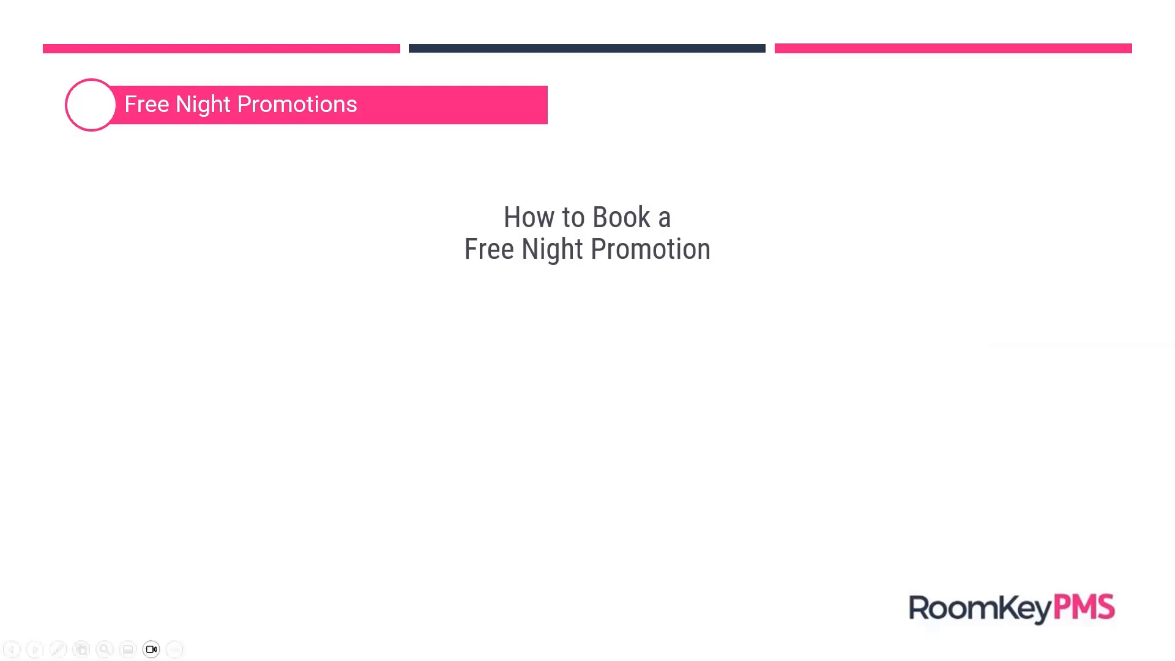
key(Right)
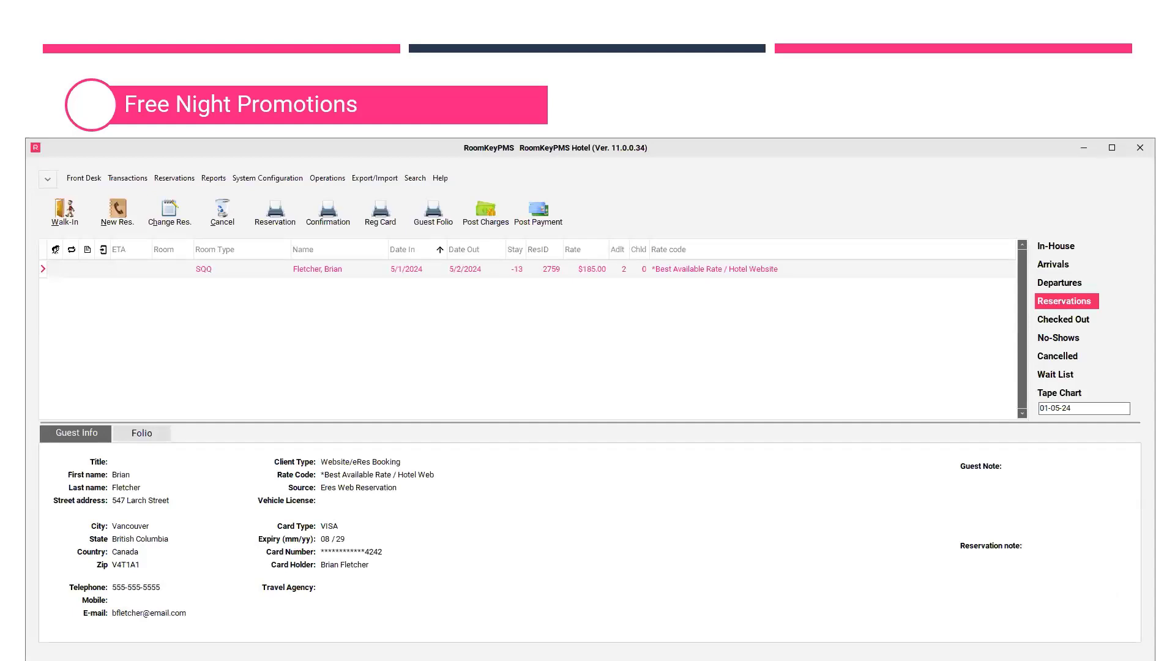
- Start a new reservation arriving 5/1/2024 for 4 nights
click(120, 224)
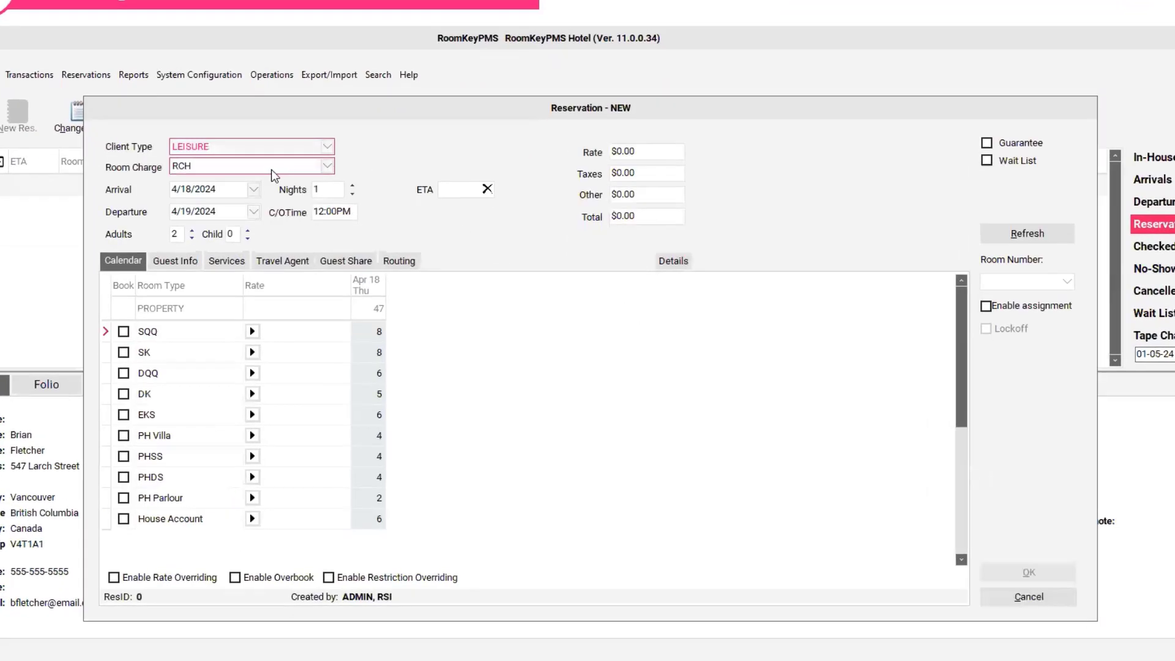
click(253, 190)
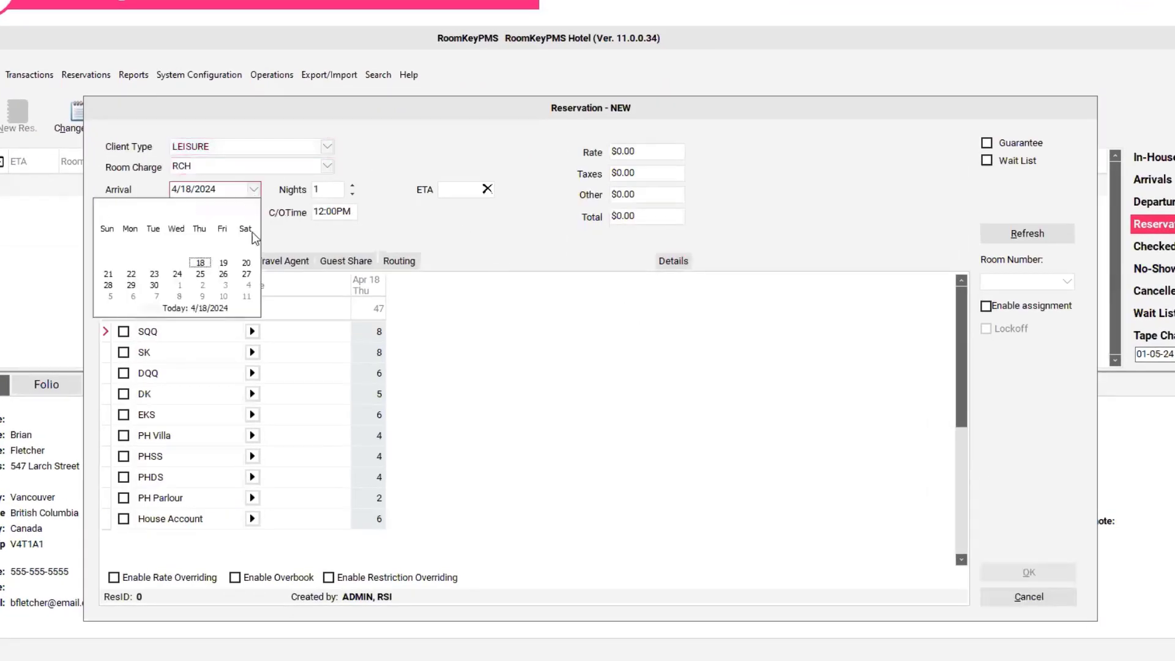
click(180, 285)
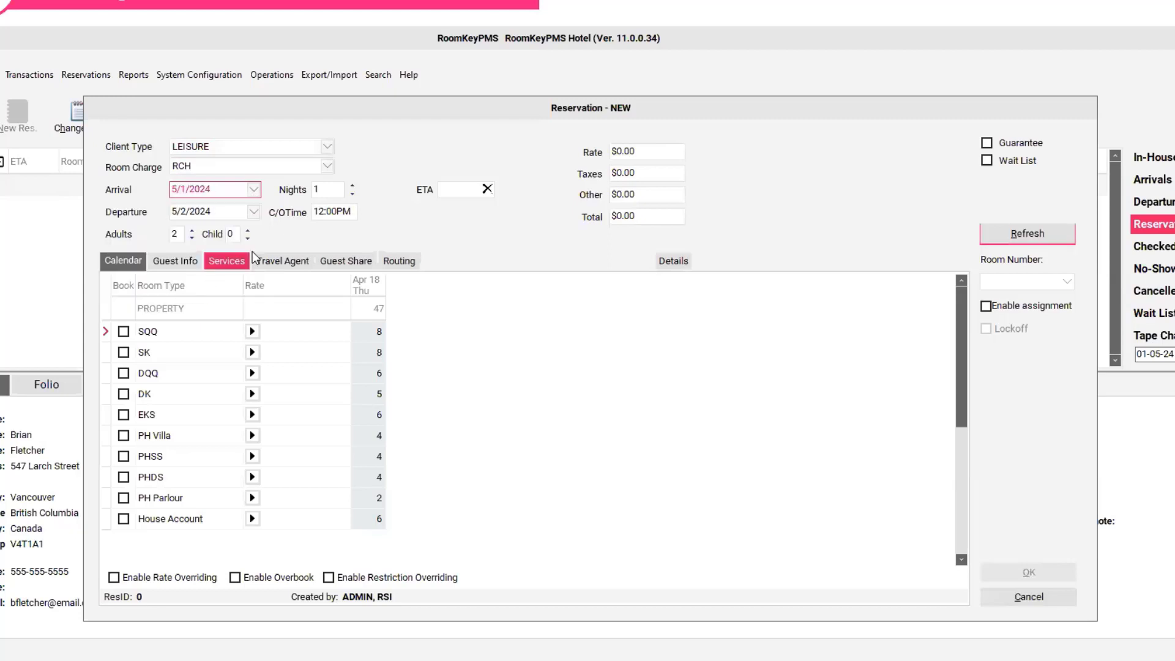
click(354, 185)
click(353, 185)
click(353, 185)
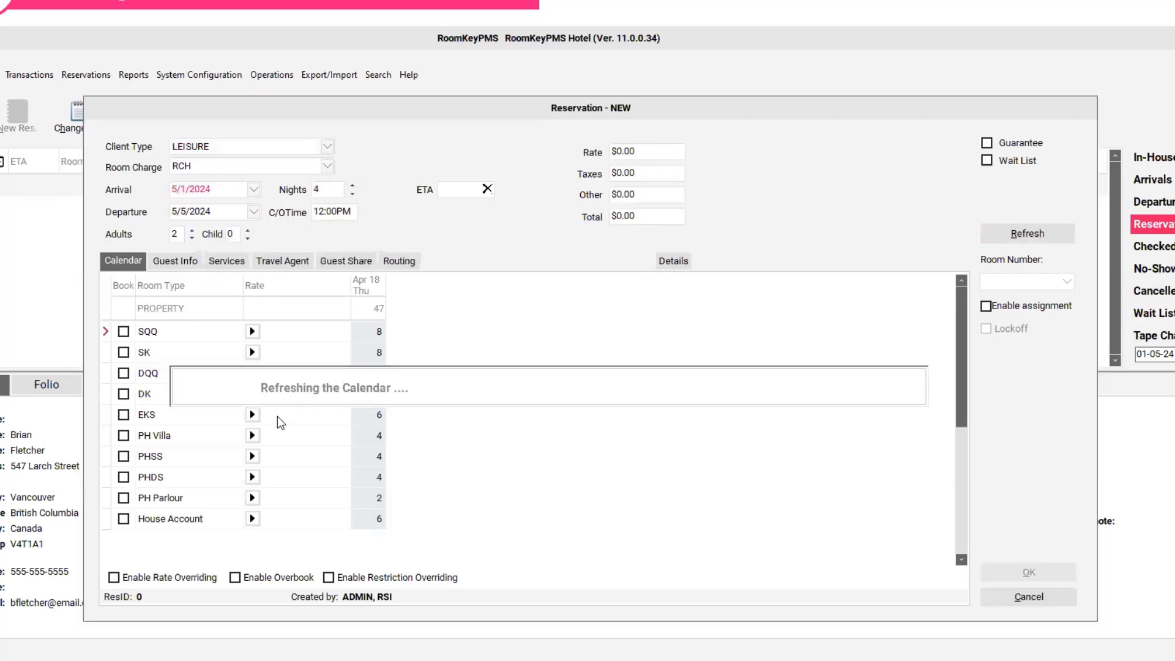
- Examine the 4th Night Free Promo rate's nightly prices for room type SQQ through May 04
click(253, 333)
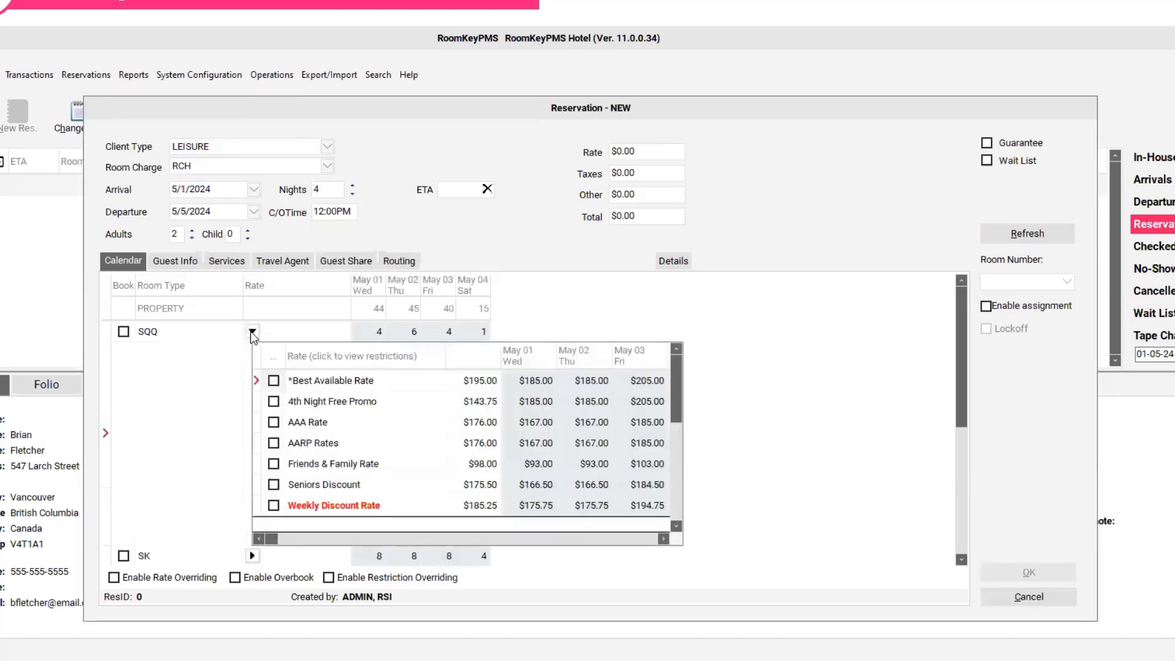
click(429, 403)
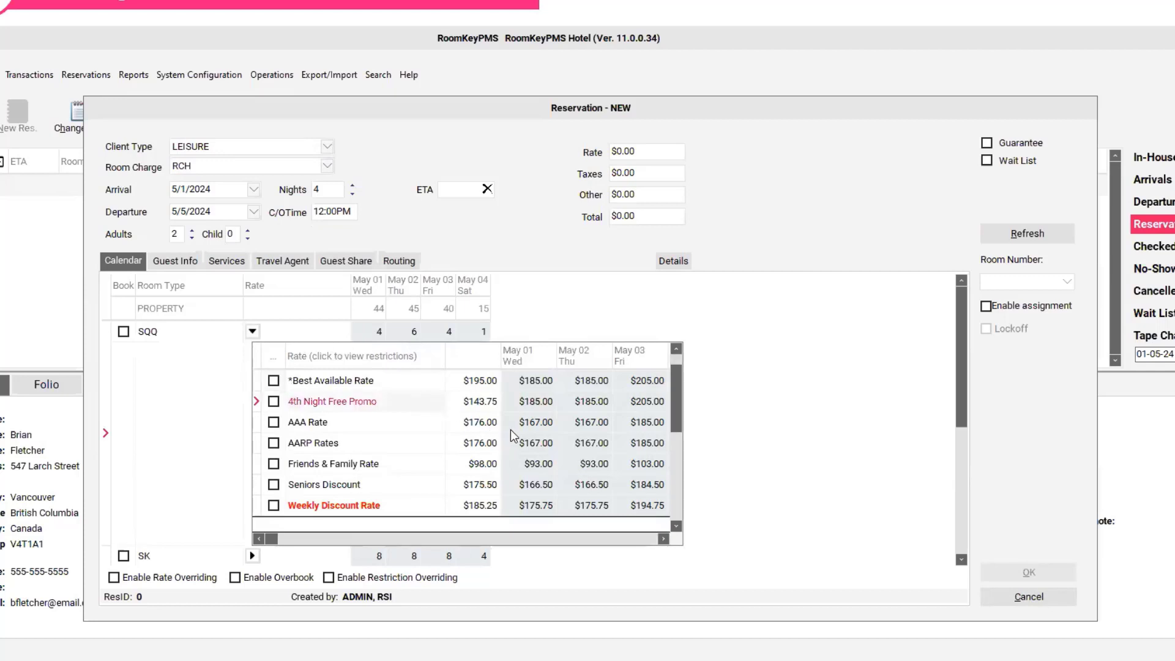
key(Right)
key(Right)
key(Right)
key(Right)
key(Right)
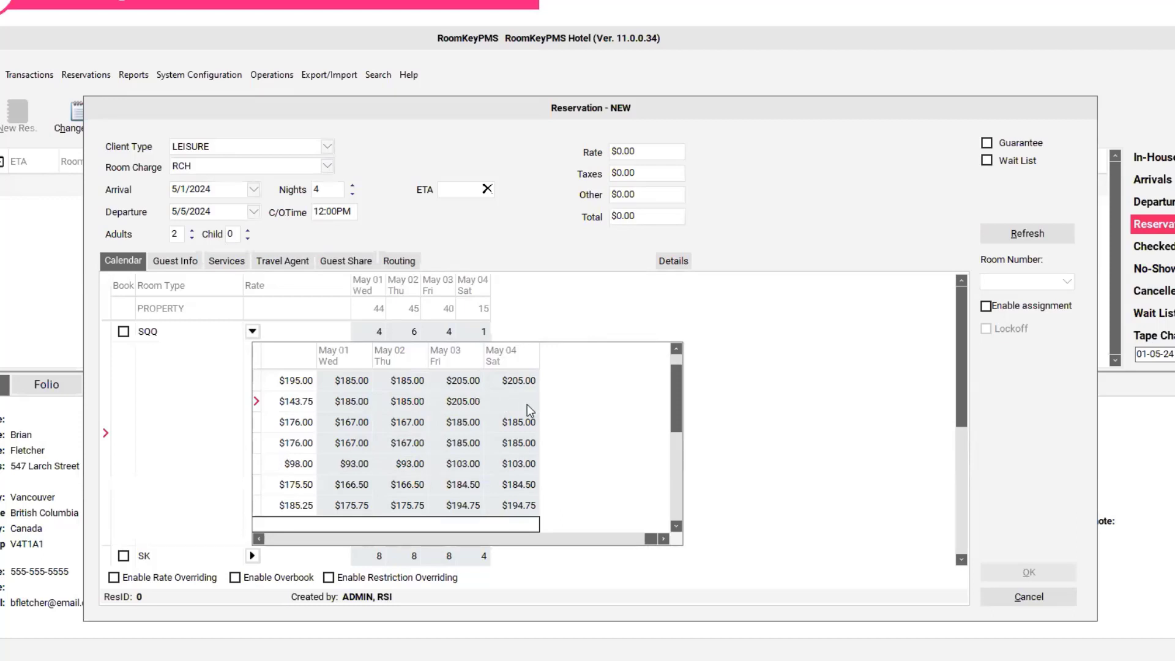
- Find and highlight the 4th Night Free! rate among the SQQ rates
click(258, 539)
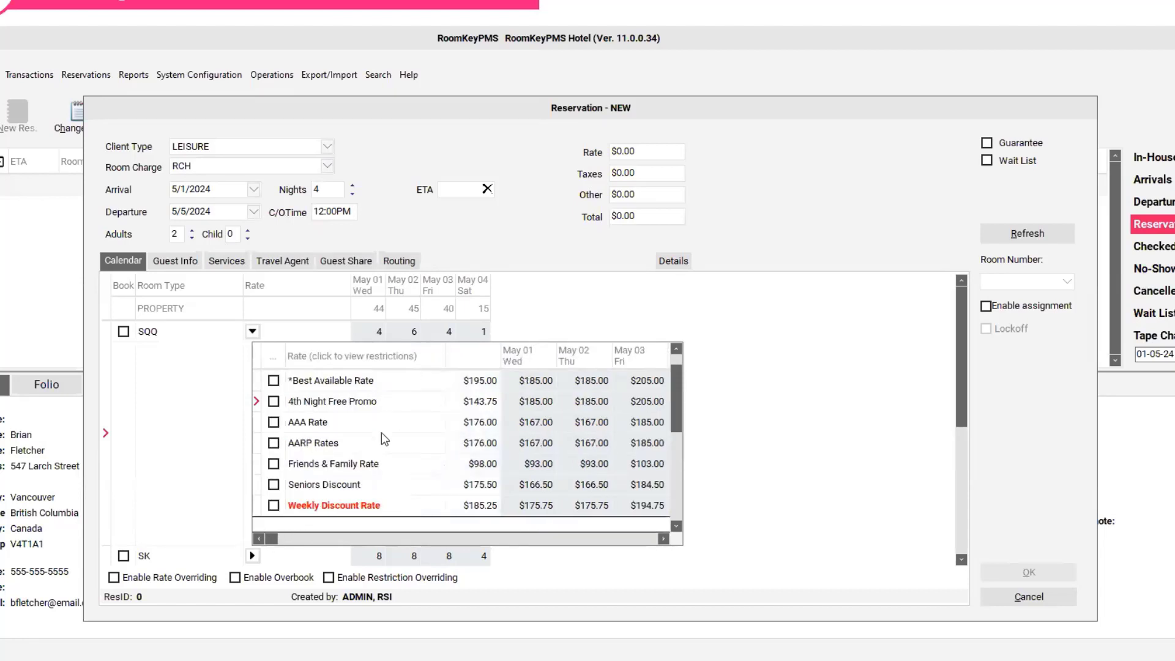
scroll(386, 459, down, 9)
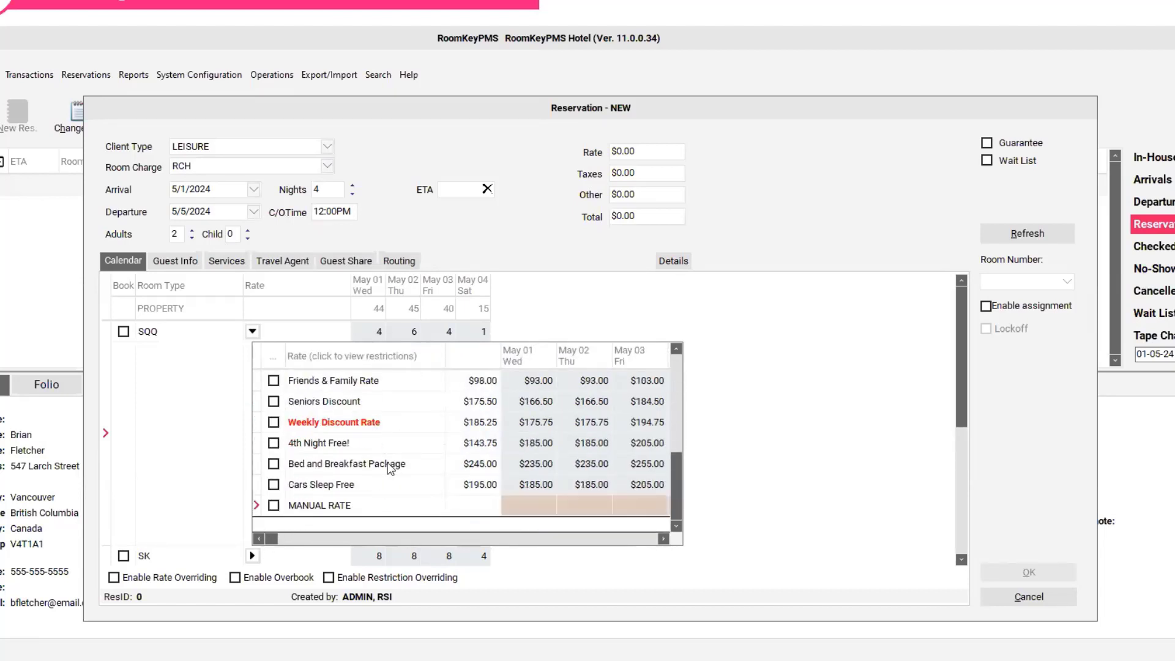
click(380, 443)
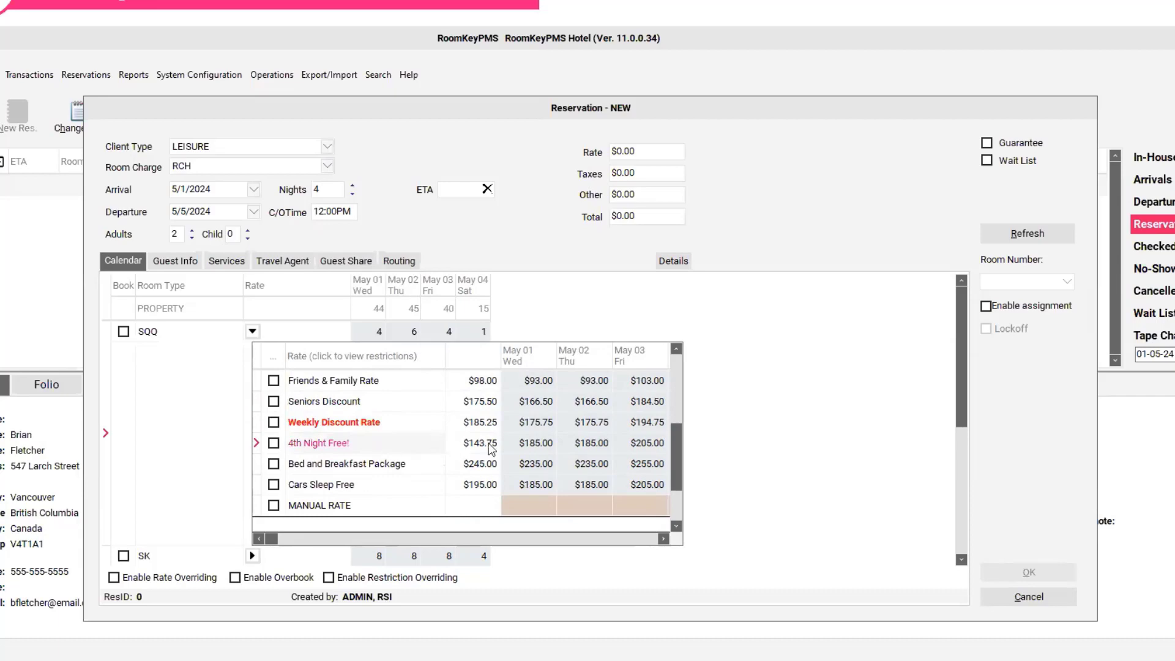
- Examine the 4th Night Free! rate's nightly prices for room type SQQ through May 04
click(542, 449)
key(Right)
key(Right)
key(Right)
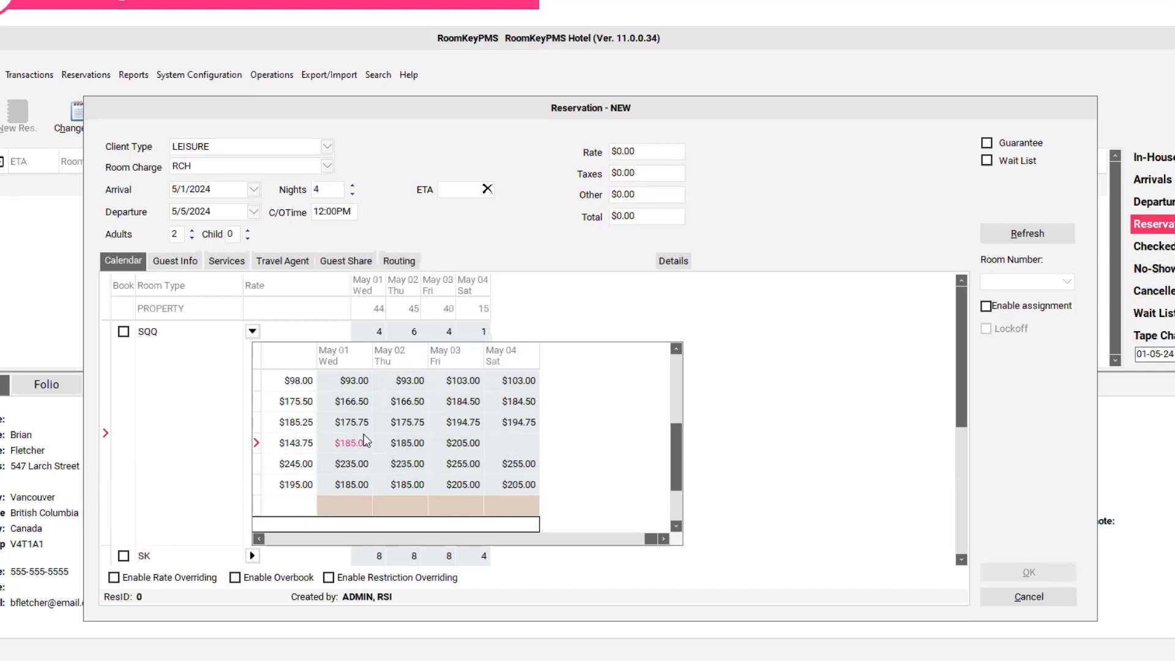
scroll(363, 435, left, 3)
scroll(363, 434, up, 1)
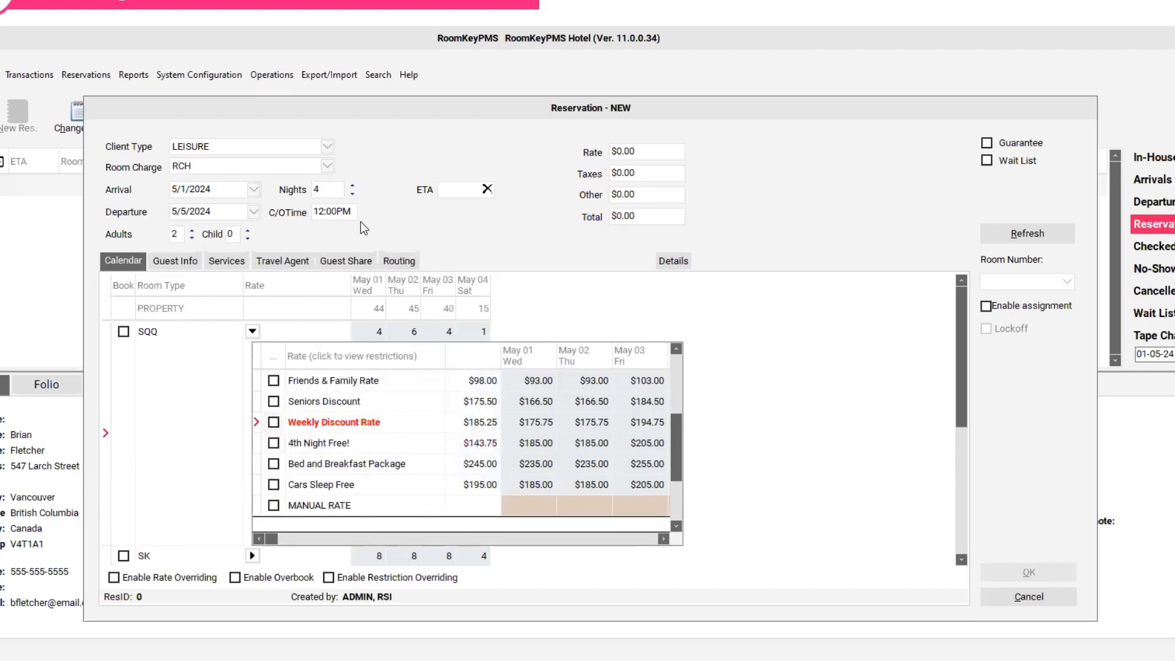
- Extend the 5/1/2024 stay to 8 nights and list the rates for room type SQQ
click(352, 186)
click(352, 186)
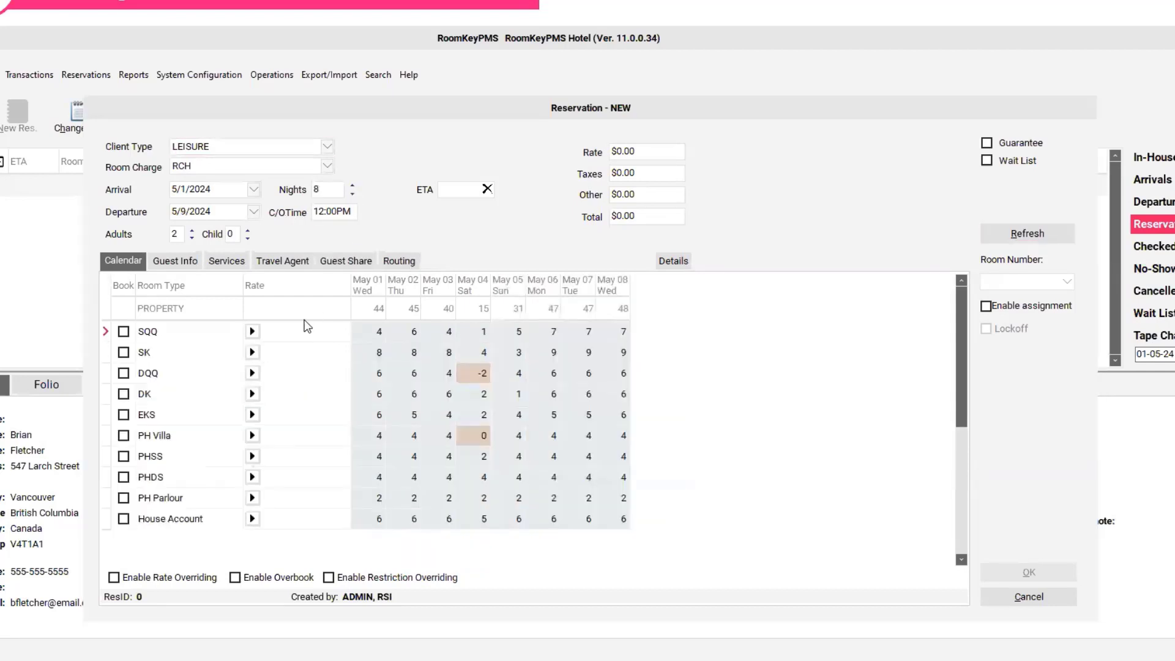
click(252, 332)
click(253, 333)
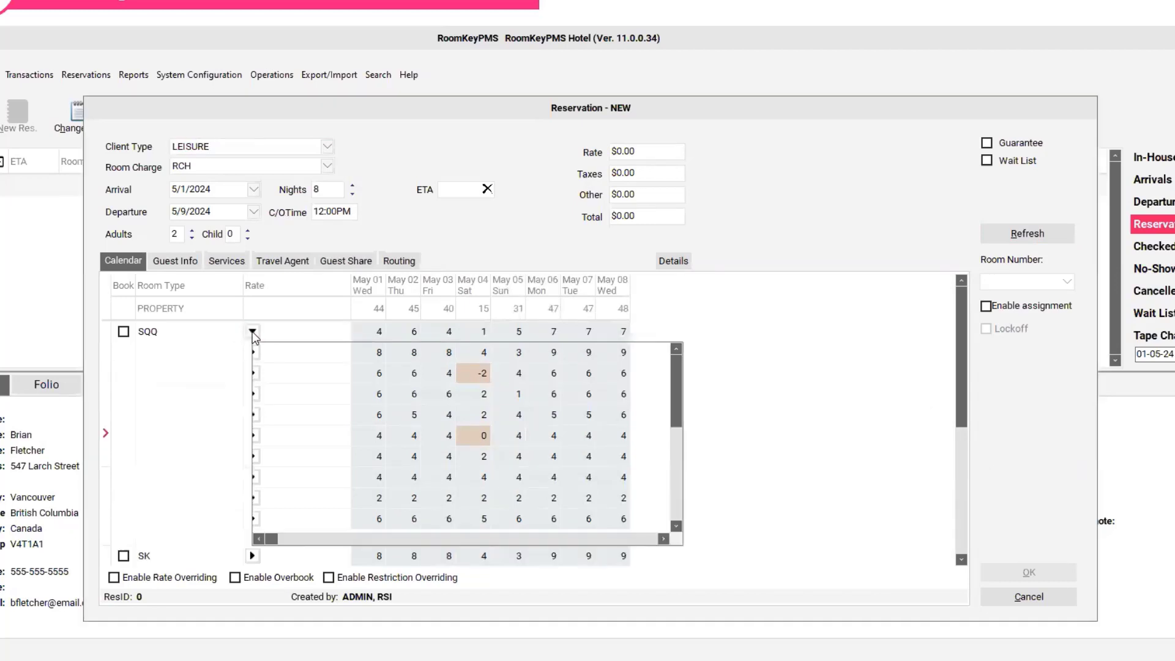
- Examine the 4th Night Free Promo rate's nightly SQQ prices across the 8-night stay through May 08
click(370, 401)
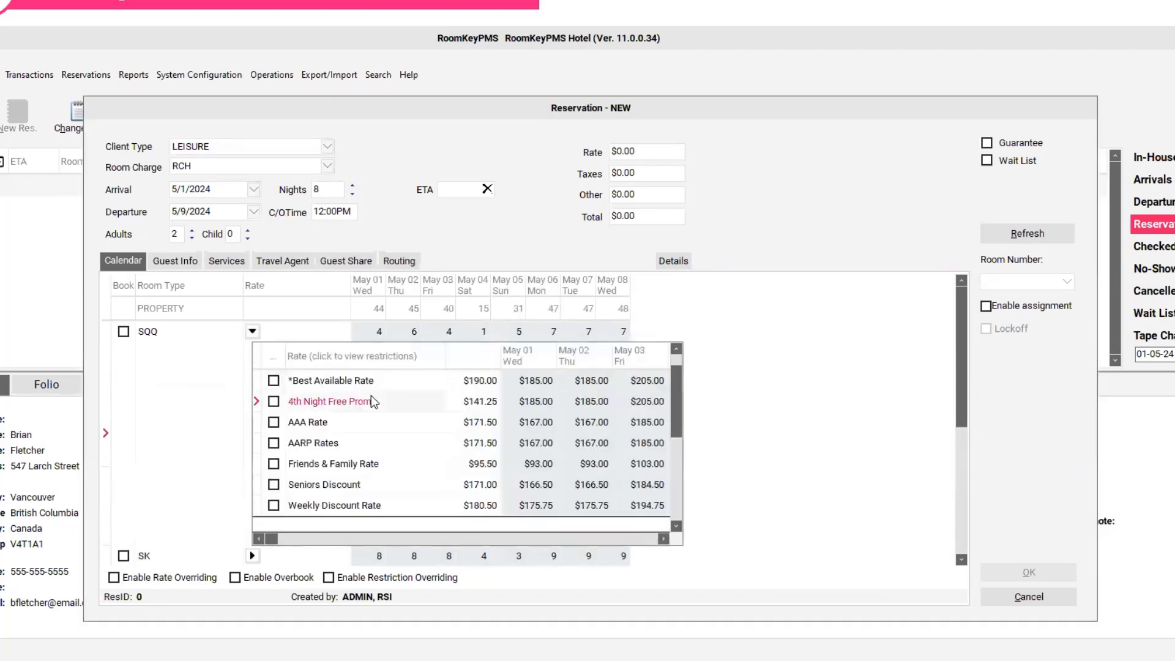
click(482, 406)
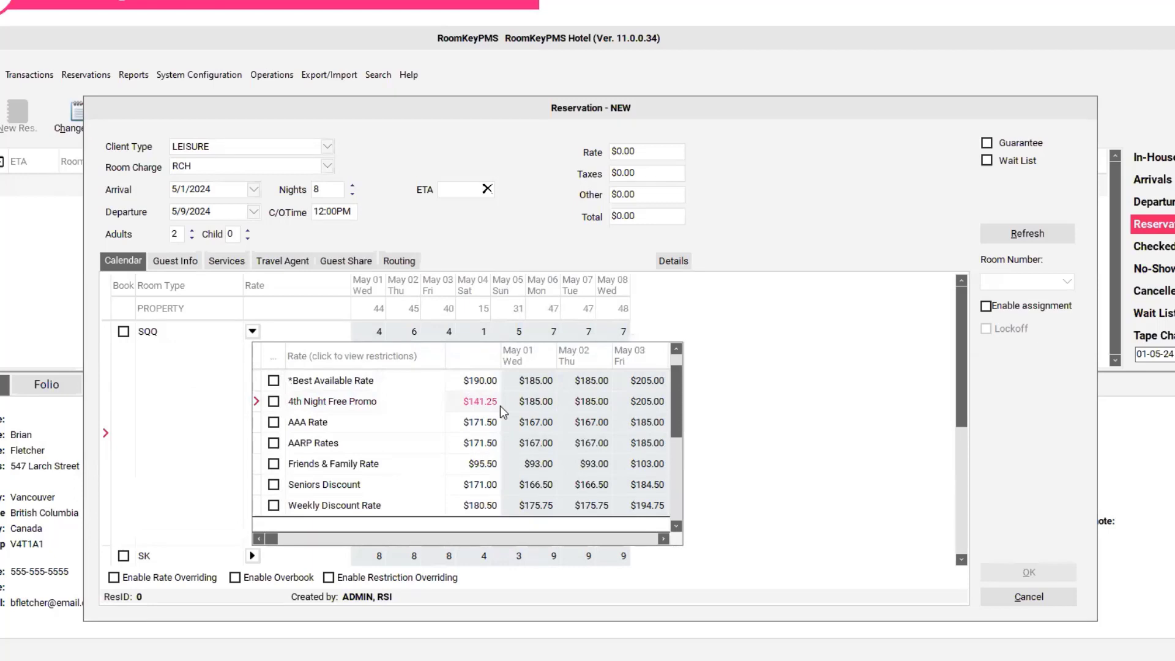
key(Right)
key(Right)
key(Right)
key(Right)
key(Right)
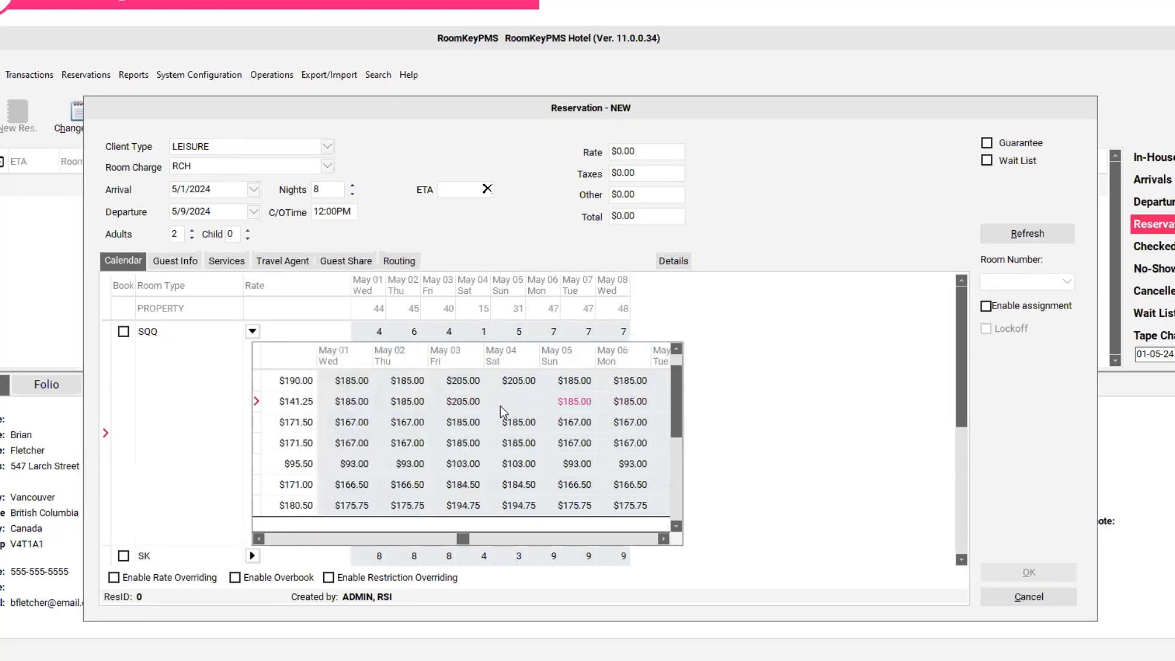
key(Right)
key(Right)
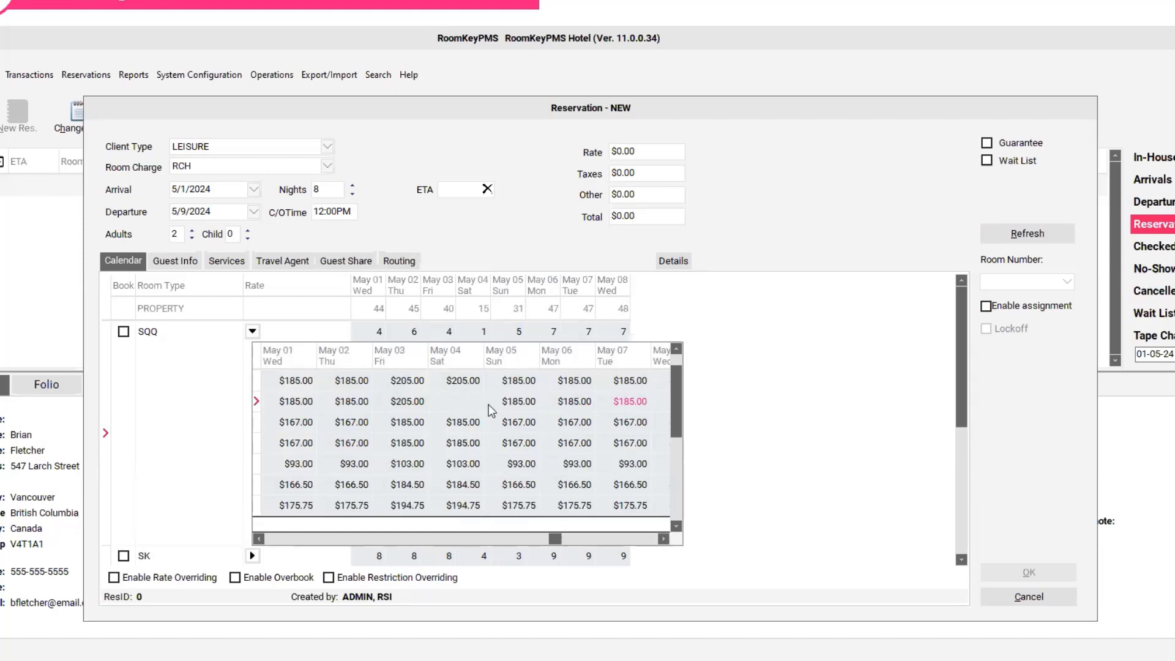
key(Right)
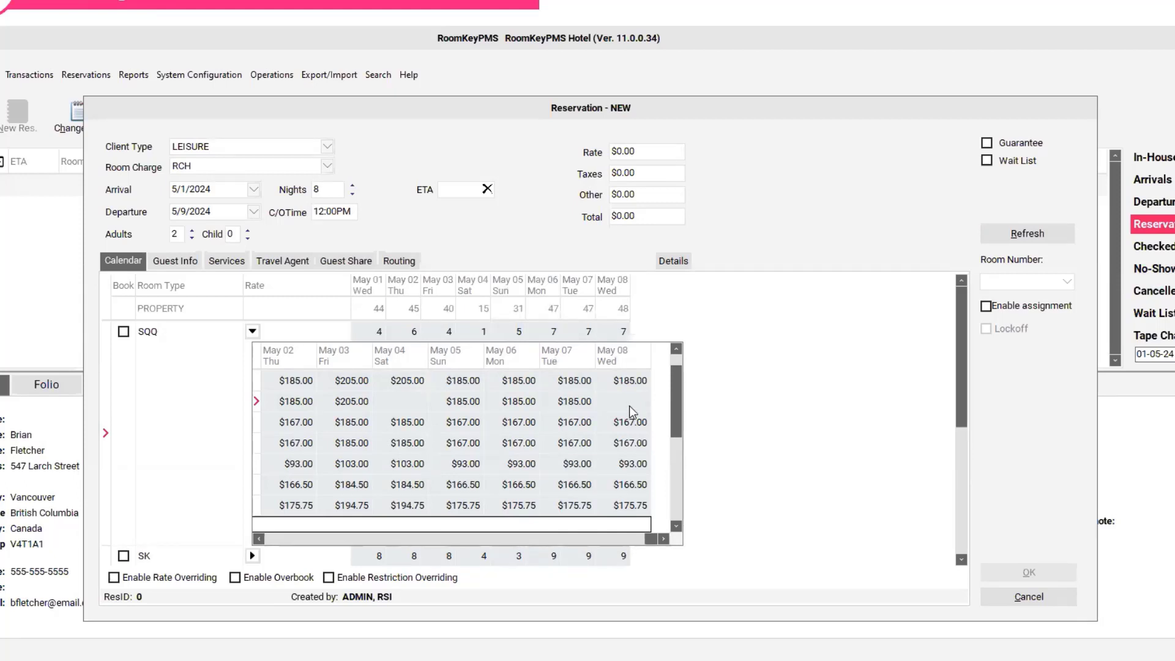
- Check the full SQQ rate list for the 8-night stay and highlight the 4th Night Free Promo rate
scroll(413, 398, left, 5)
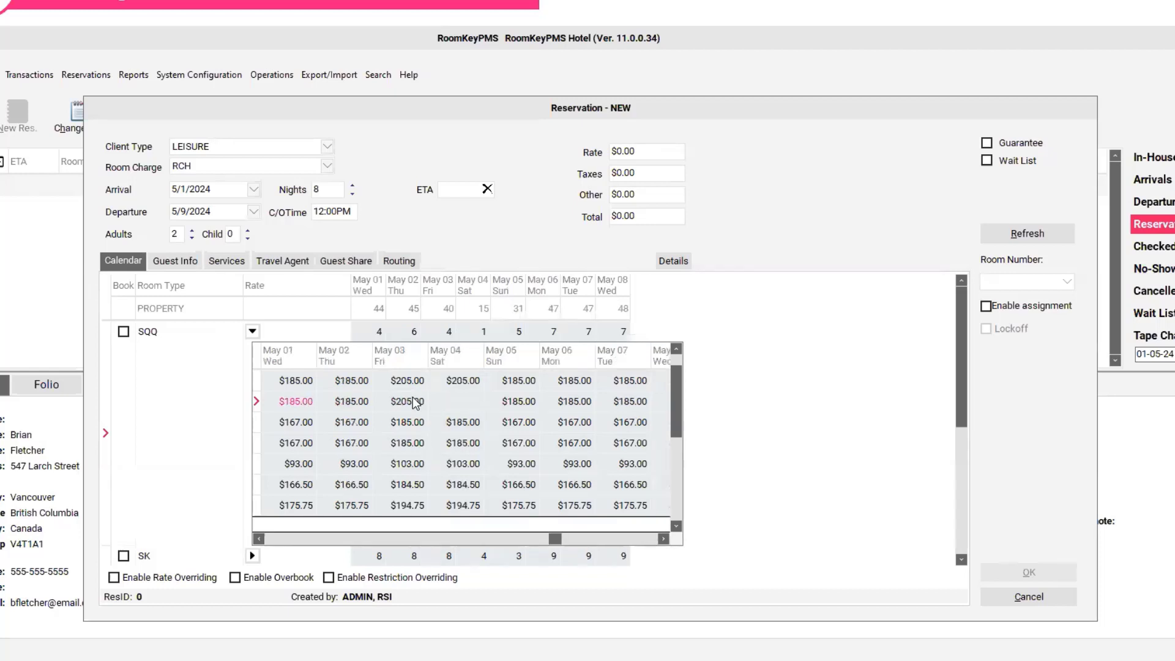
scroll(412, 402, down, 3)
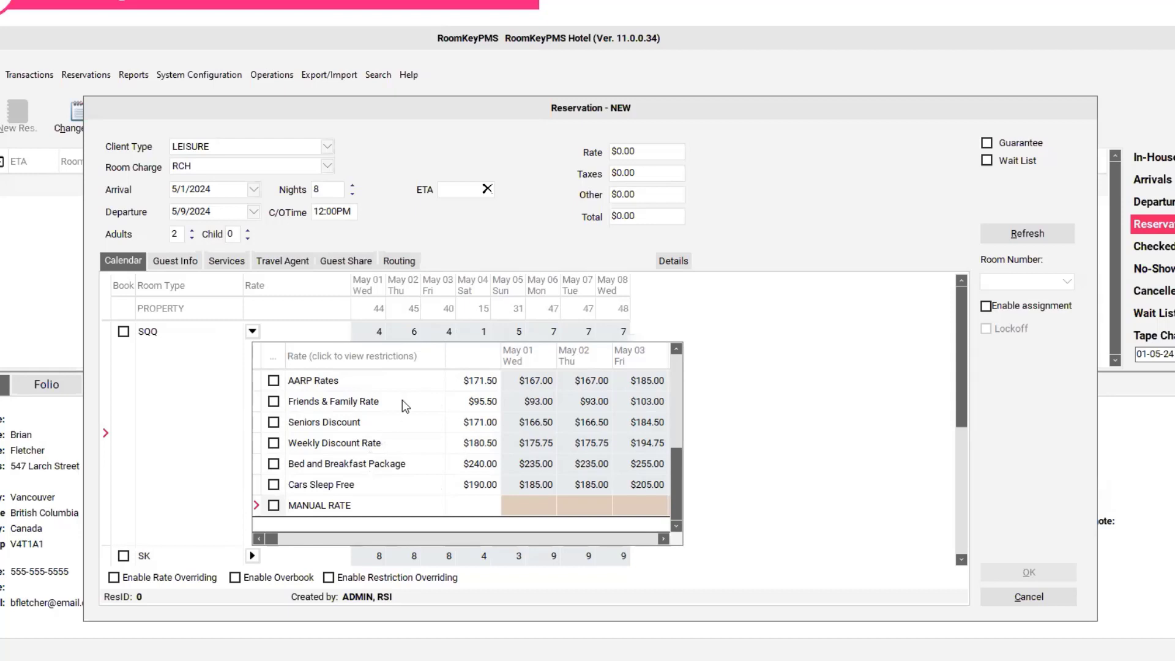
scroll(385, 434, up, 1)
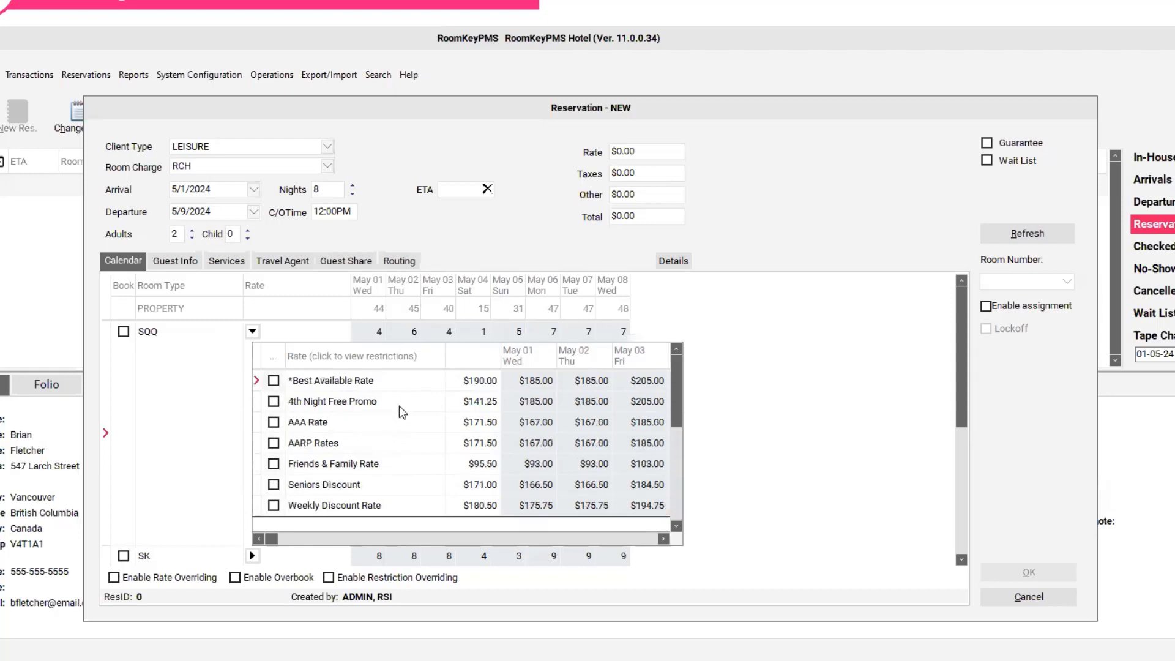
click(399, 406)
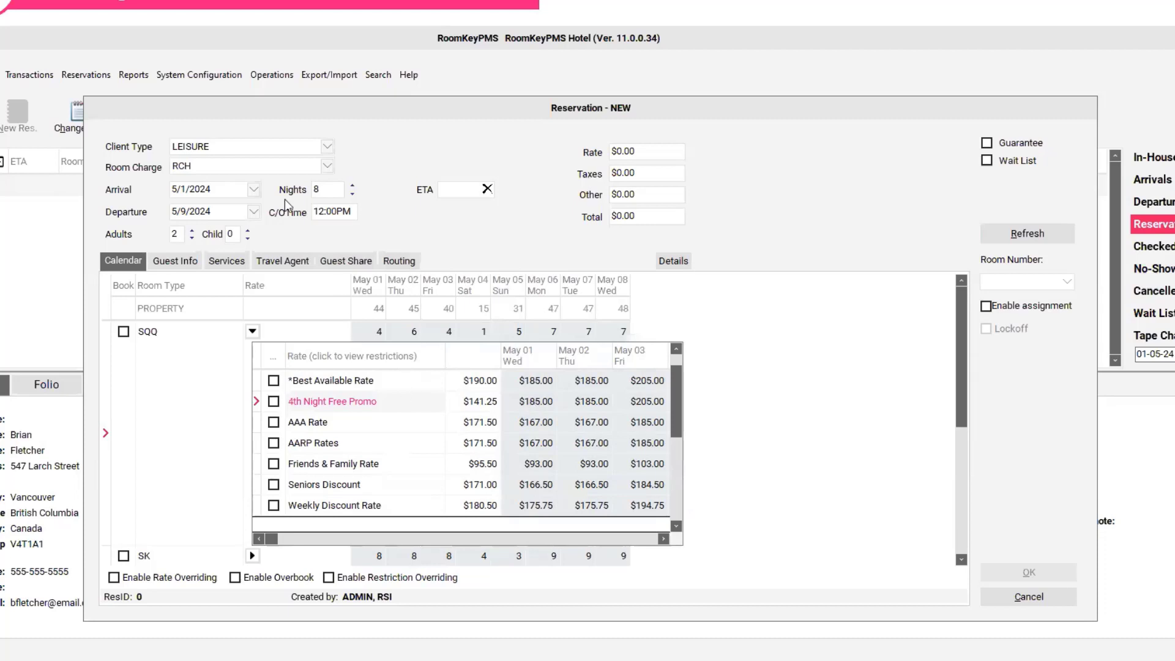
- Change the reservation's arrival to 4/18/2024 and its length to 4 nights
click(254, 190)
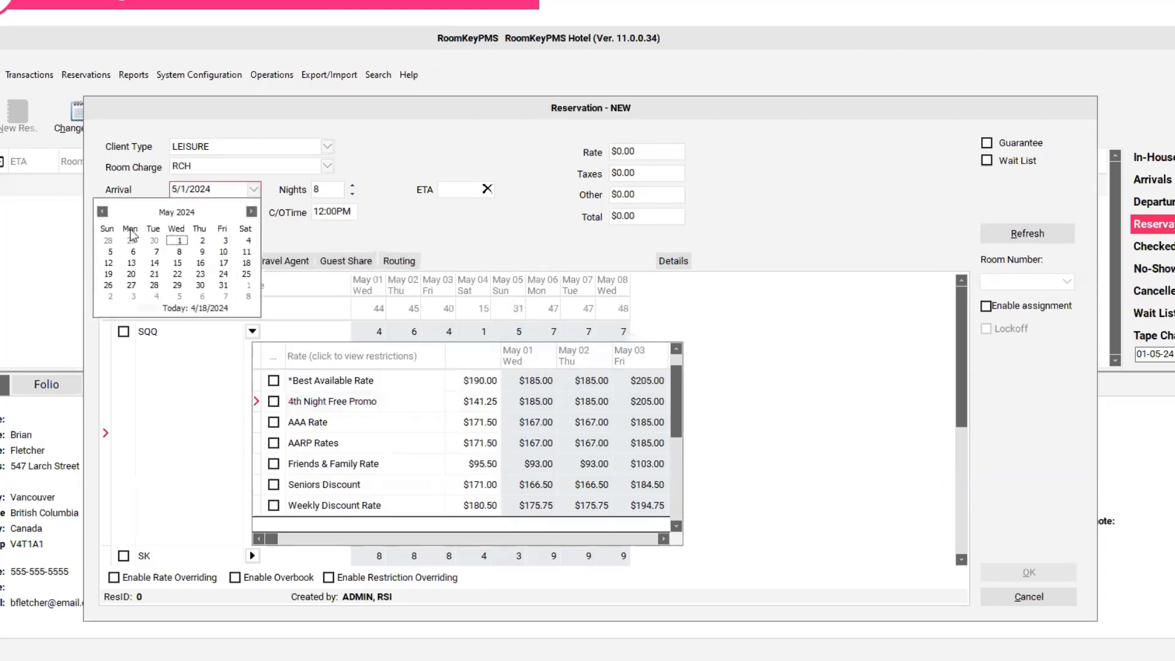
click(103, 212)
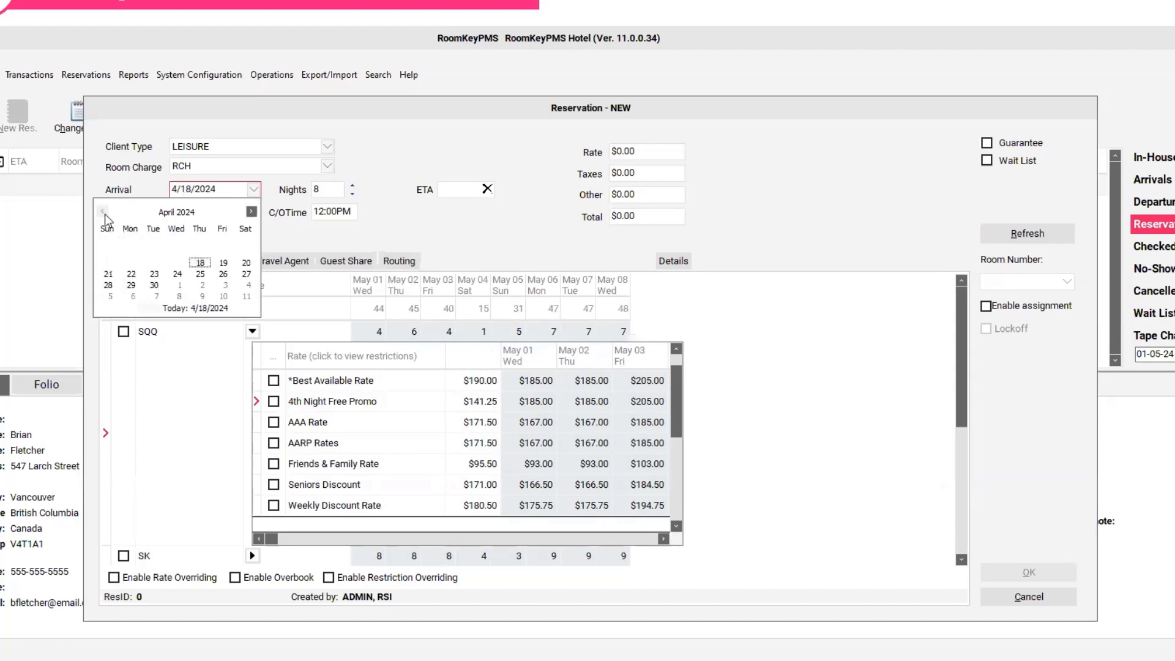
click(201, 264)
click(353, 183)
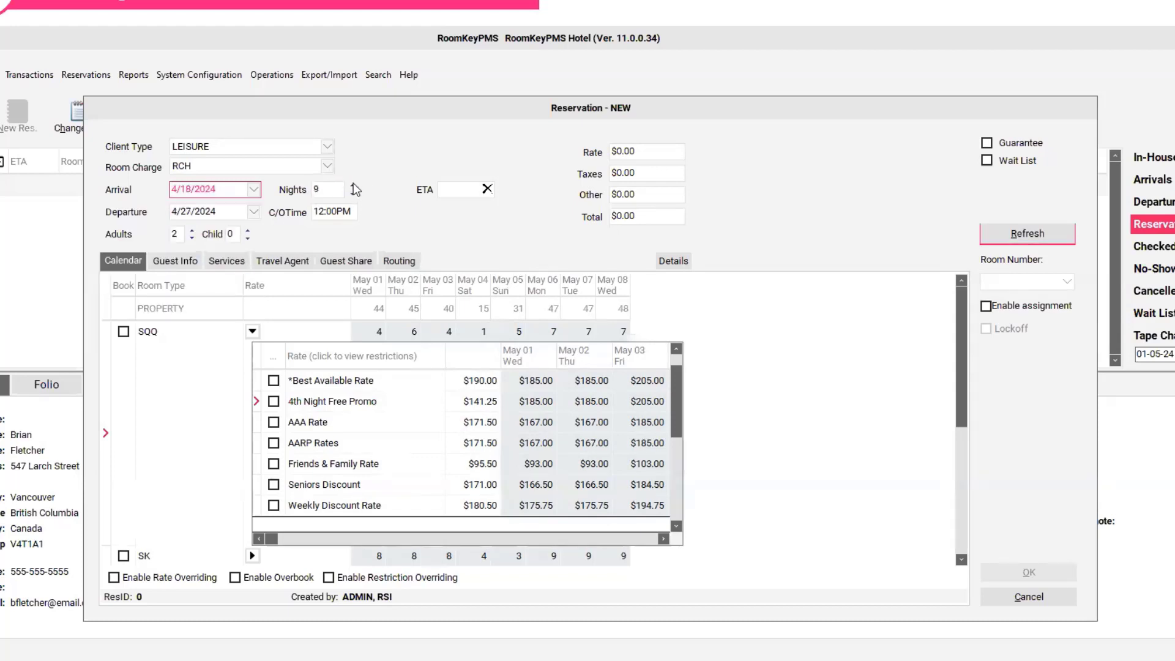
click(354, 194)
click(354, 193)
click(354, 194)
click(354, 193)
click(354, 193)
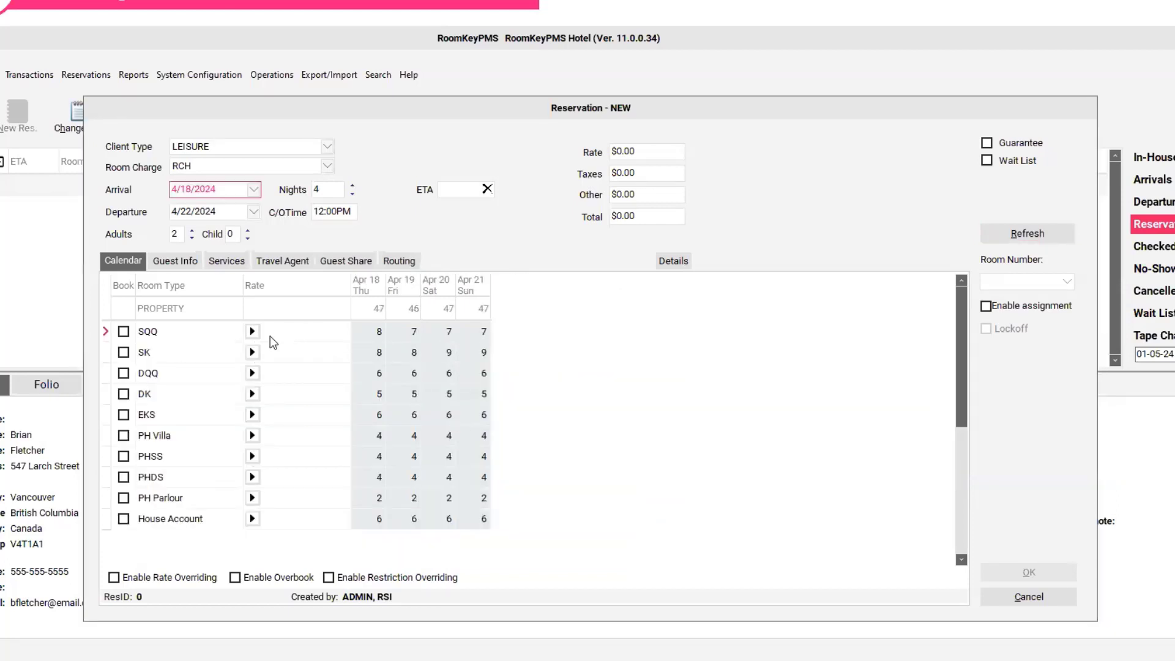
- Examine the 4th Night Free Promo rate's nightly SQQ prices from Apr 18 through Apr 21, and discard the new reservation
click(255, 335)
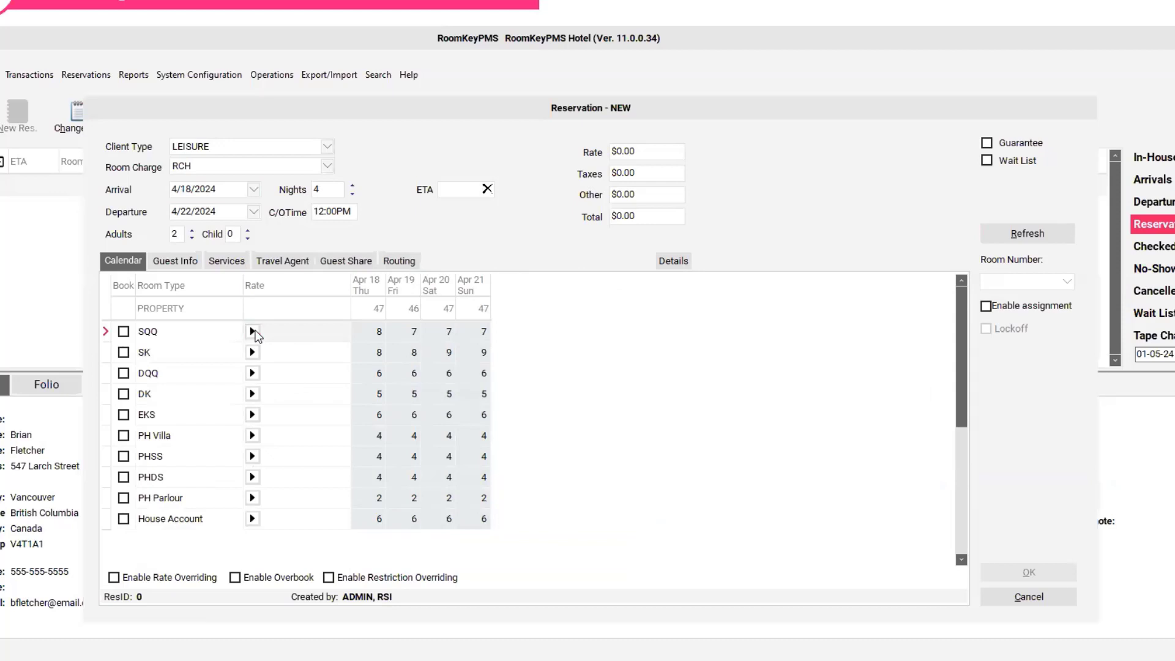
click(254, 333)
click(386, 402)
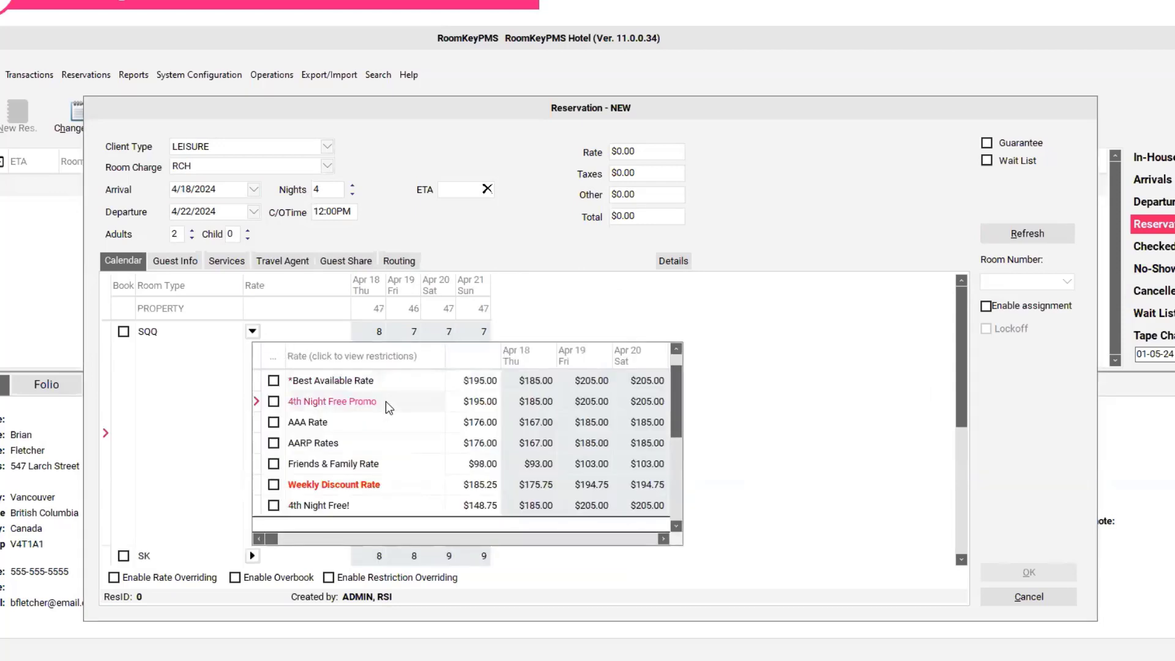
click(484, 403)
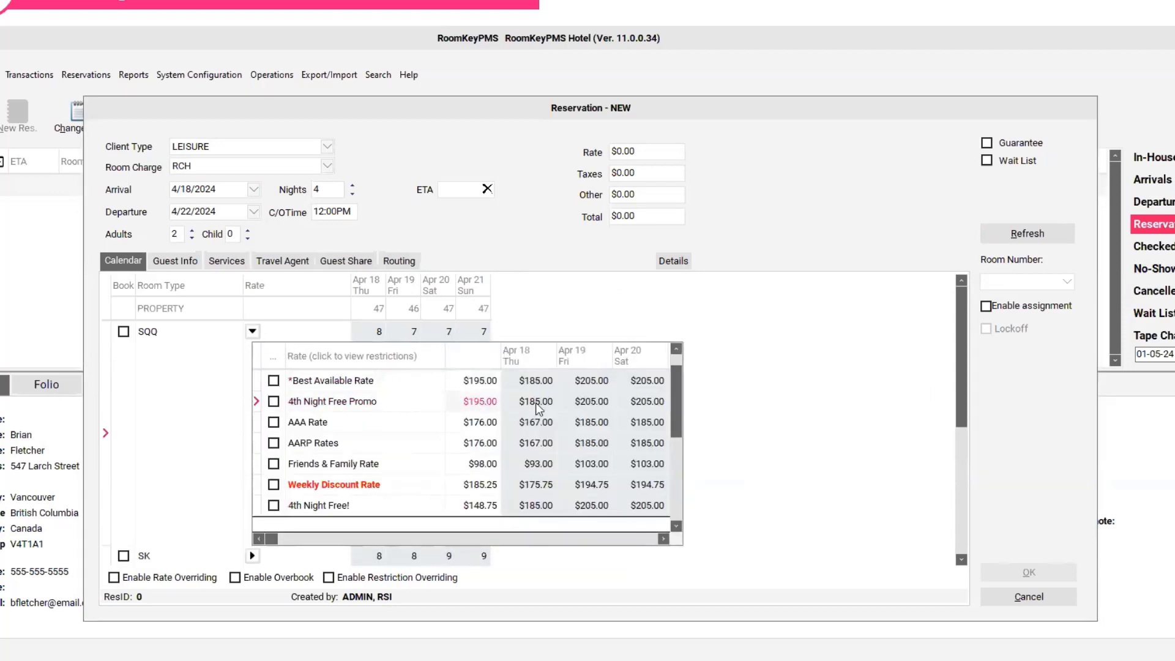
key(Right)
key(Right)
key(Right)
key(Right)
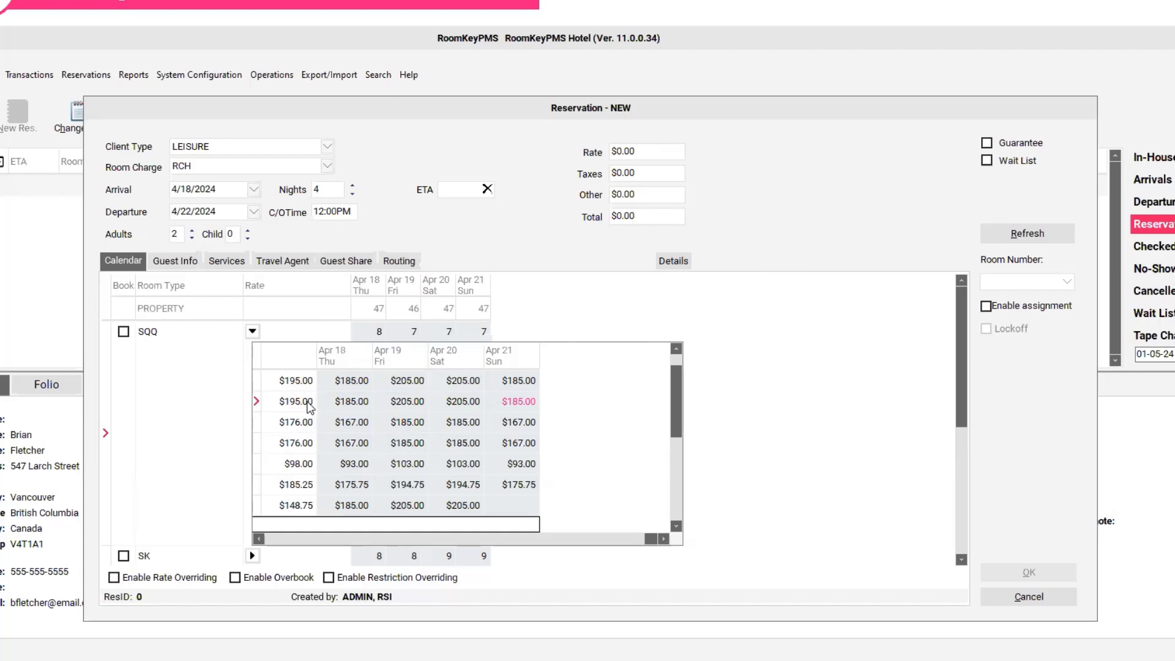
click(309, 406)
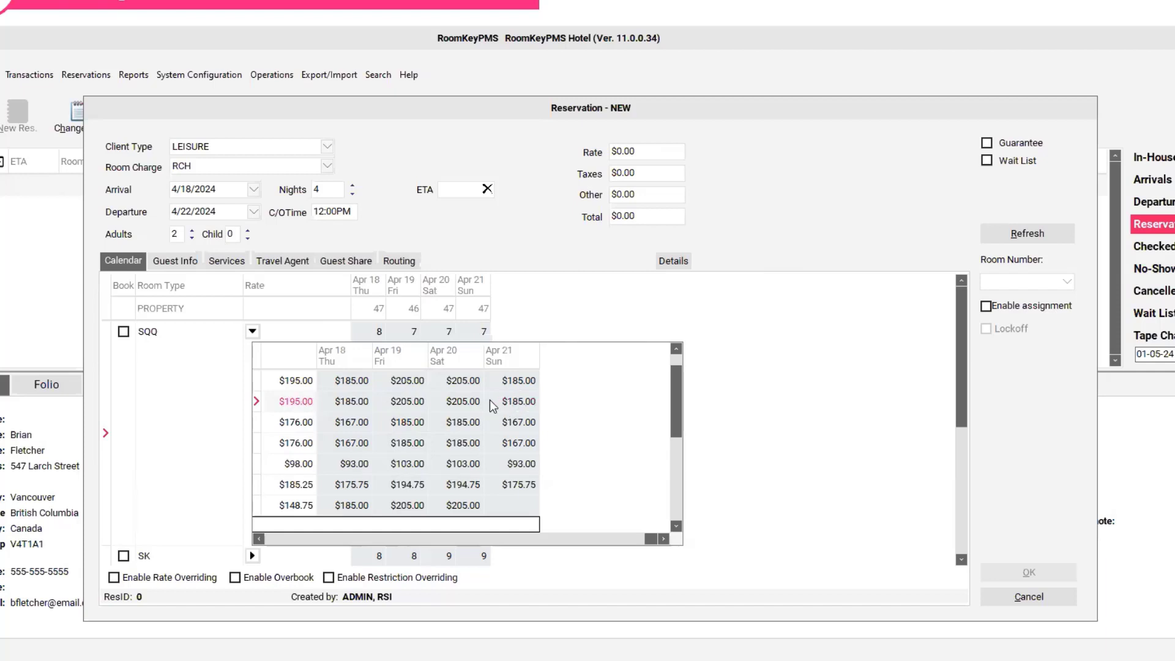
key(Left)
key(Left)
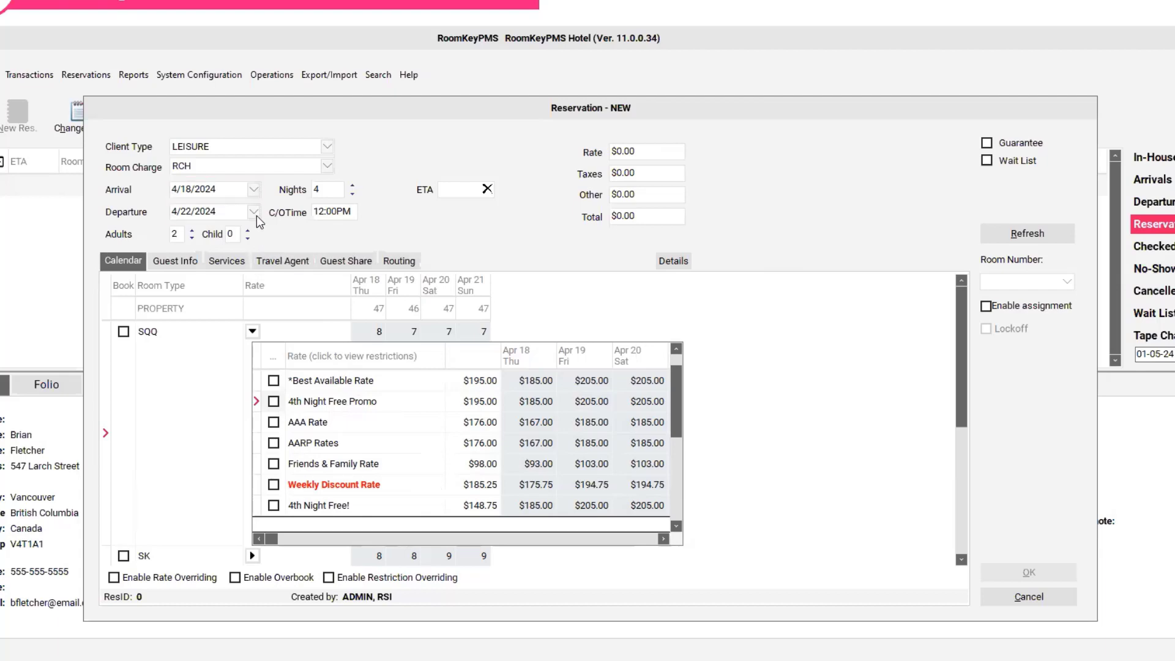
click(1029, 597)
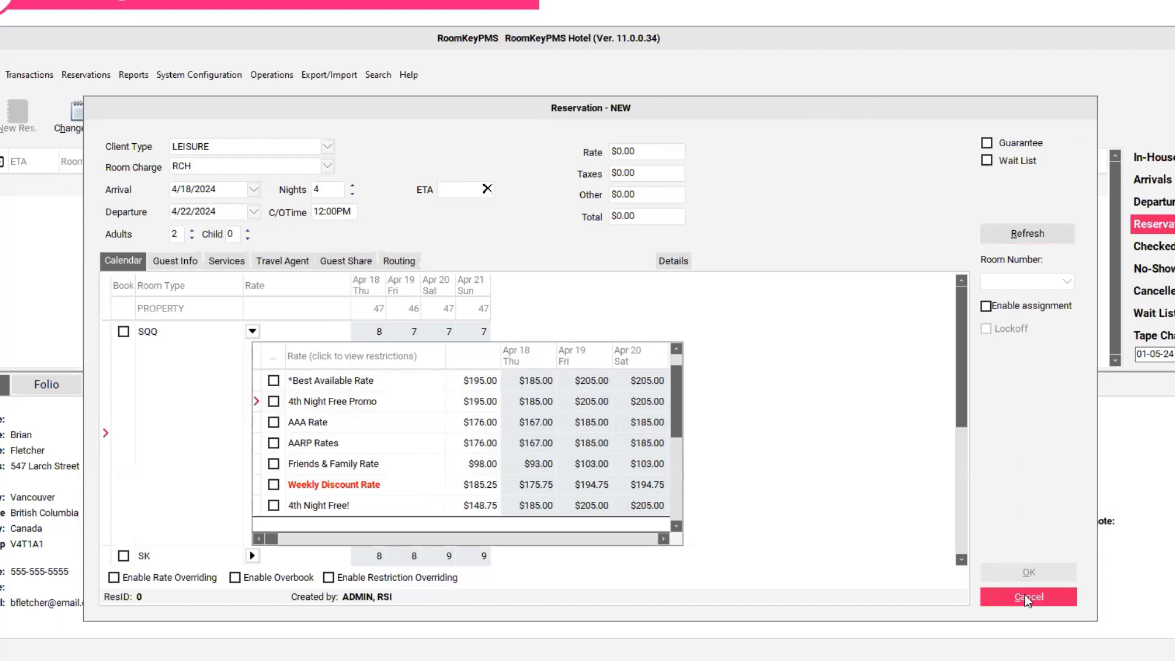
- Open the 4th Night Free Promo rate's settings in the Rate Wizard
click(233, 80)
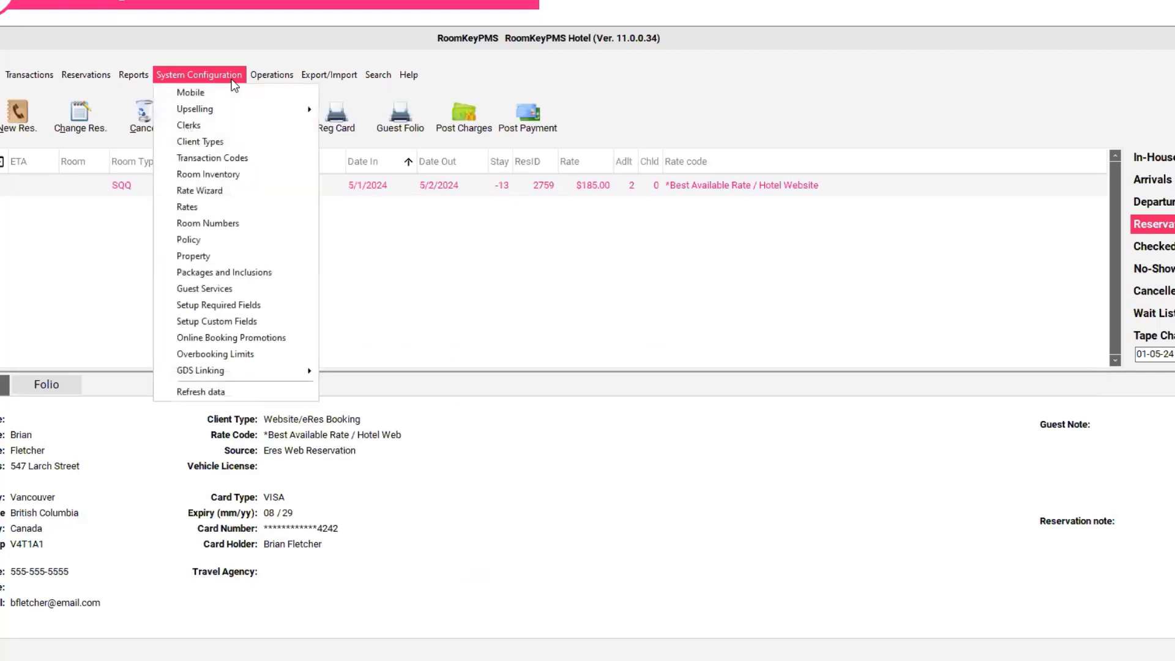
click(236, 192)
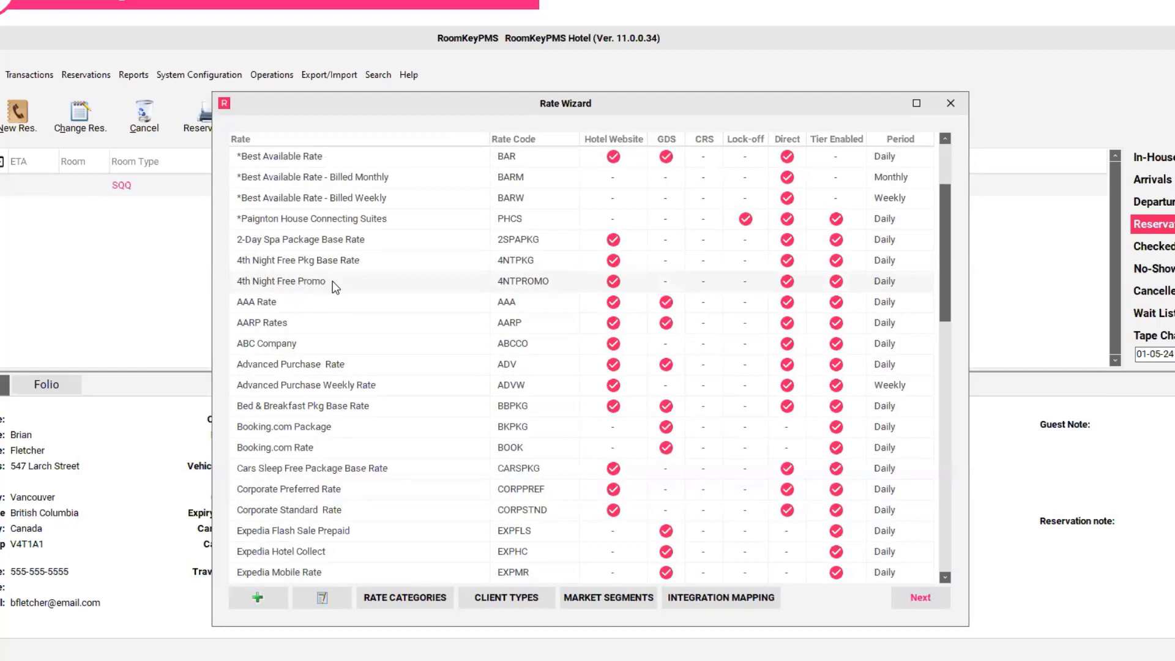
click(917, 605)
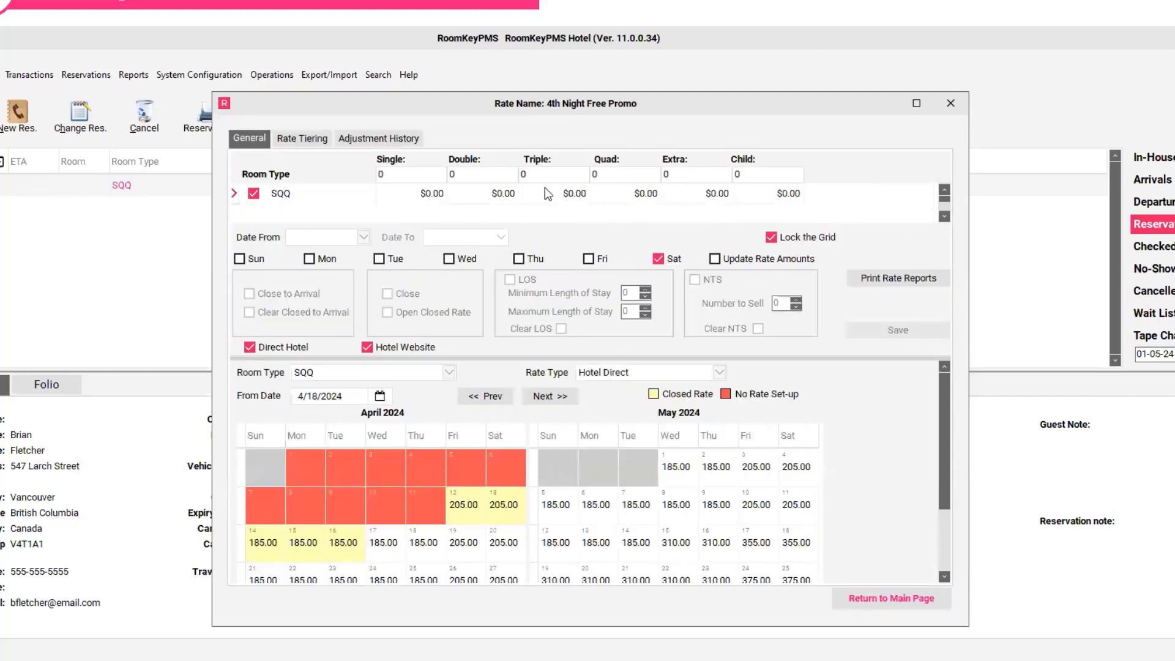
- Close the 4th Night Free Promo rate from 4/18/2024 to 4/30/2024, save it, and check the April rate calendar
click(365, 240)
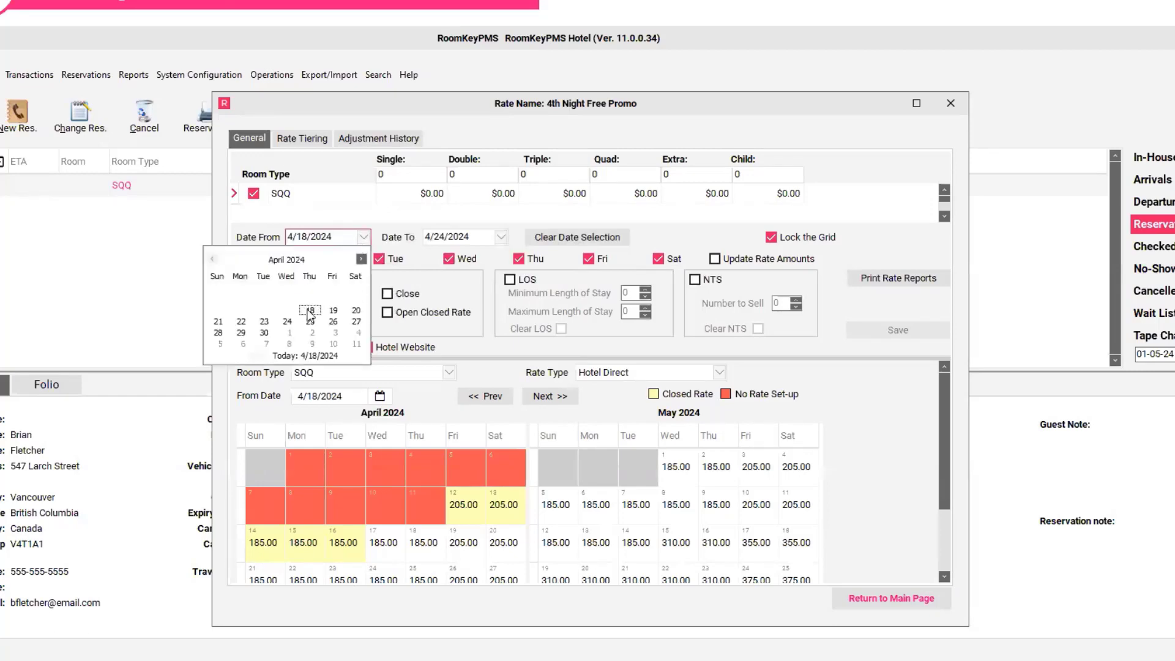
click(372, 259)
click(501, 237)
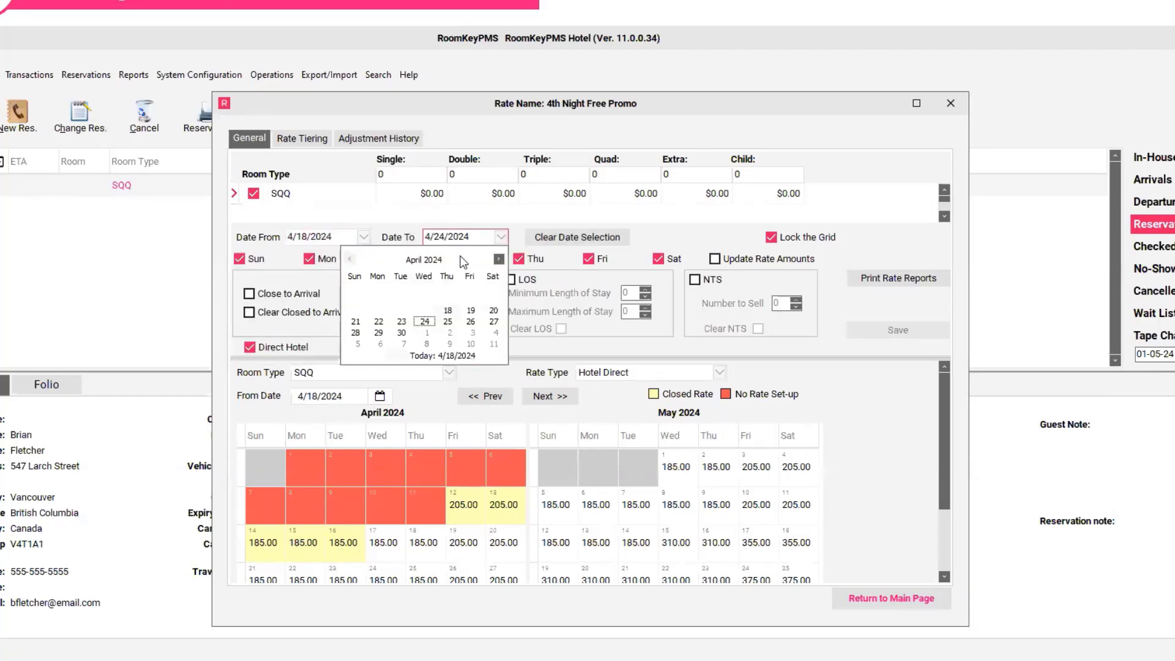
click(402, 332)
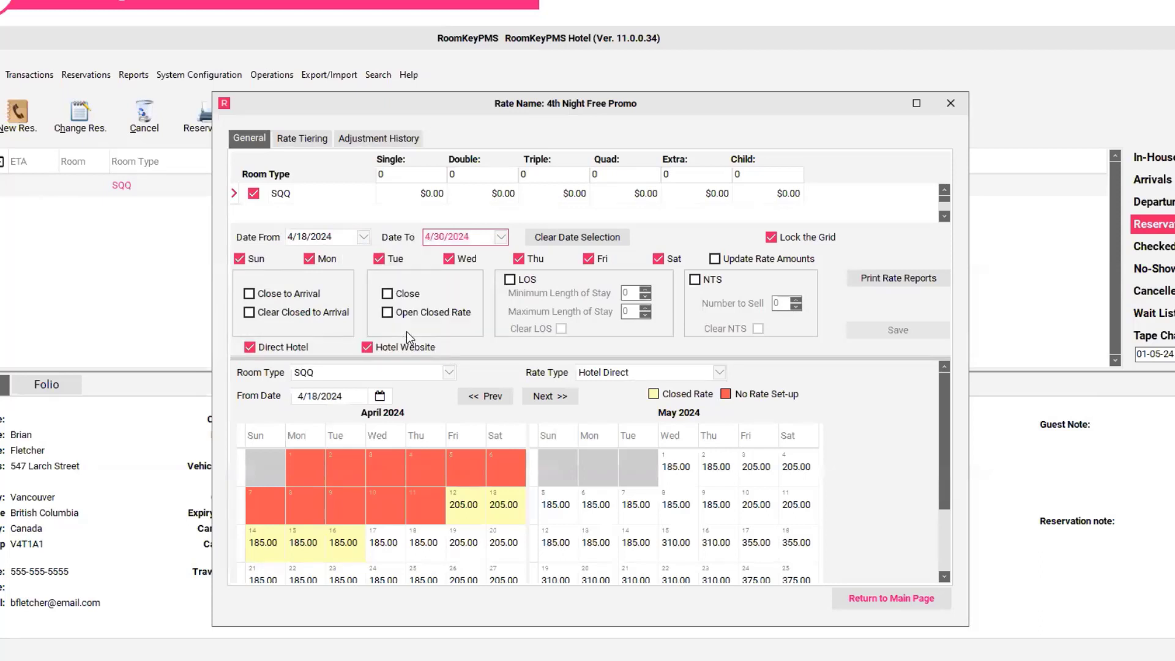
click(387, 294)
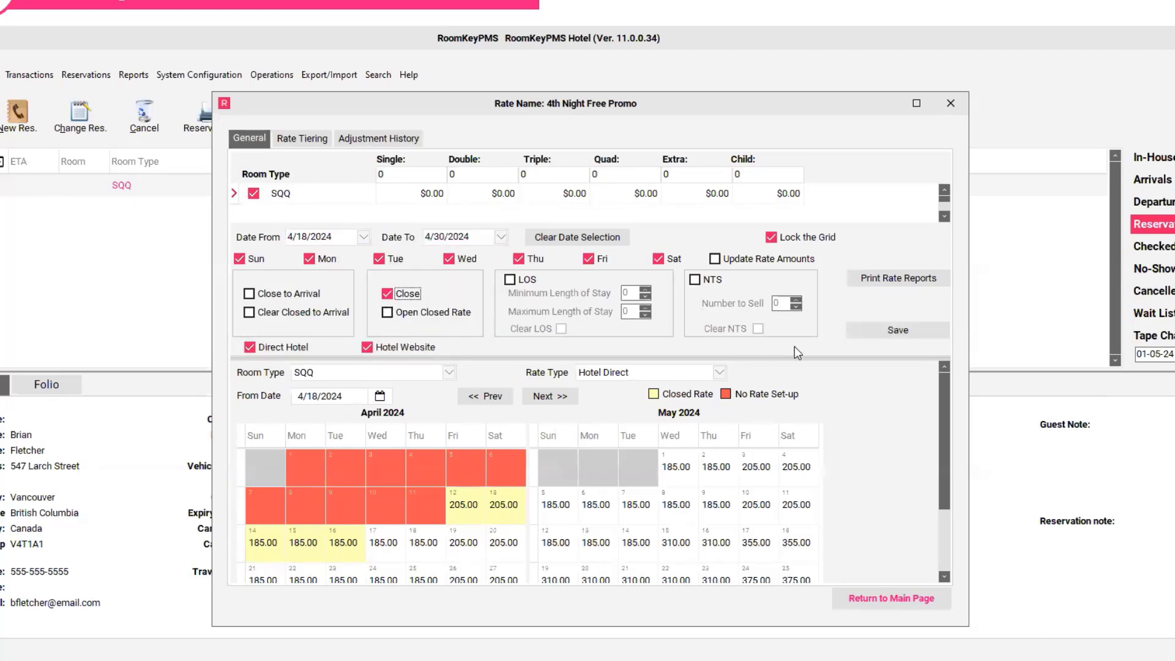
click(877, 334)
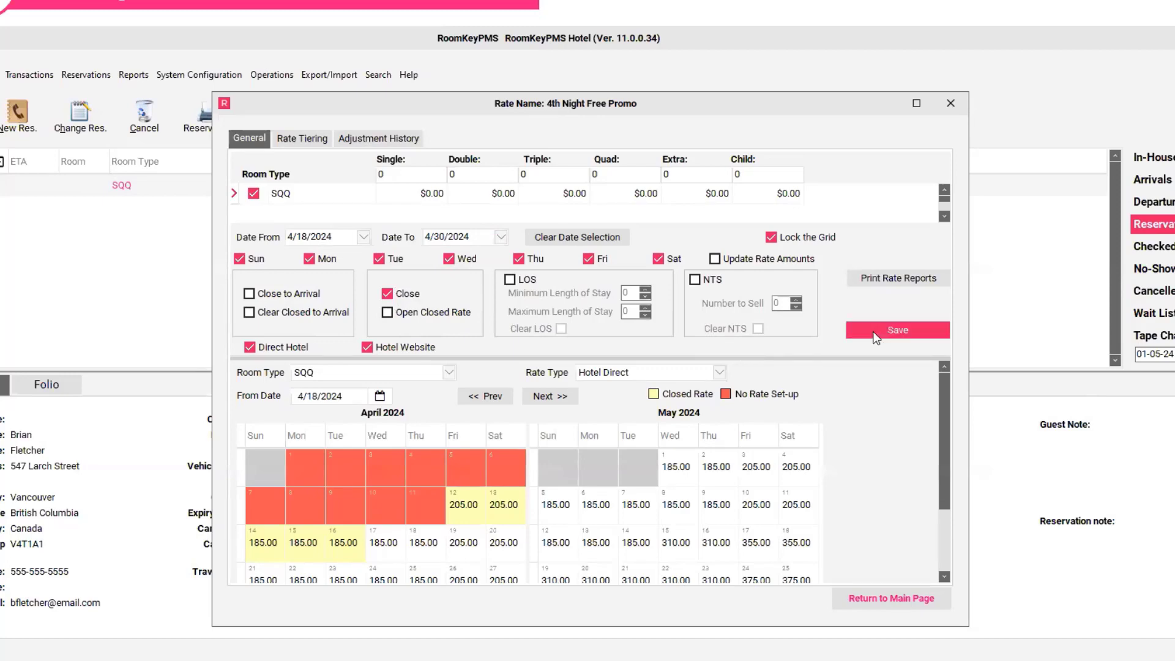
key(Return)
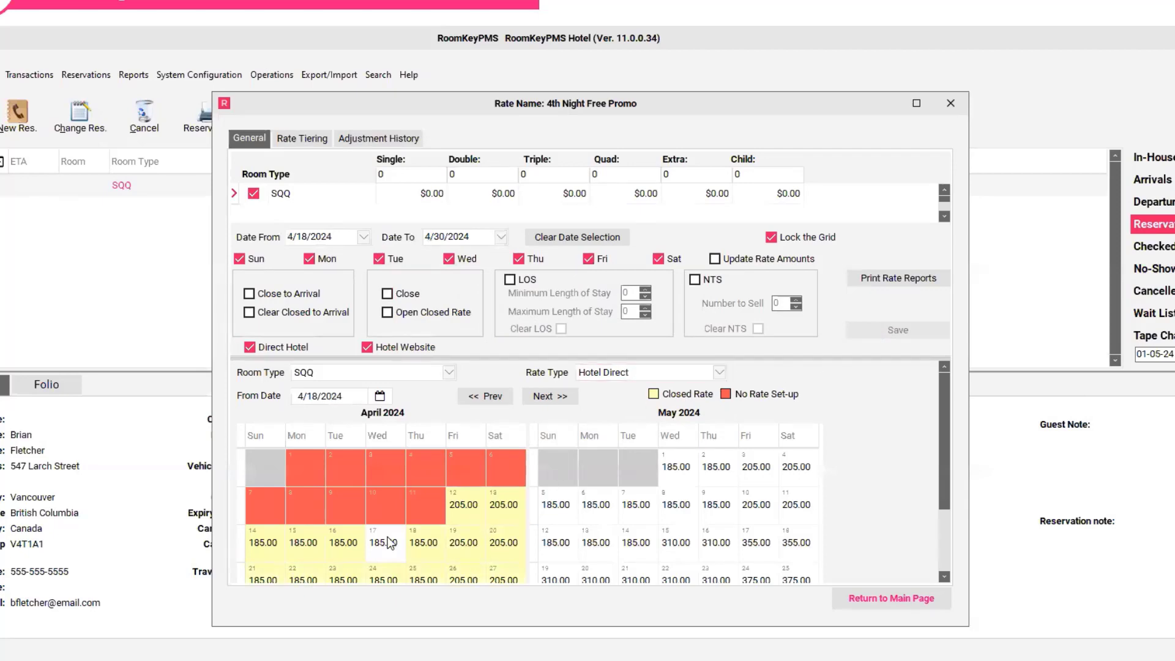
click(945, 576)
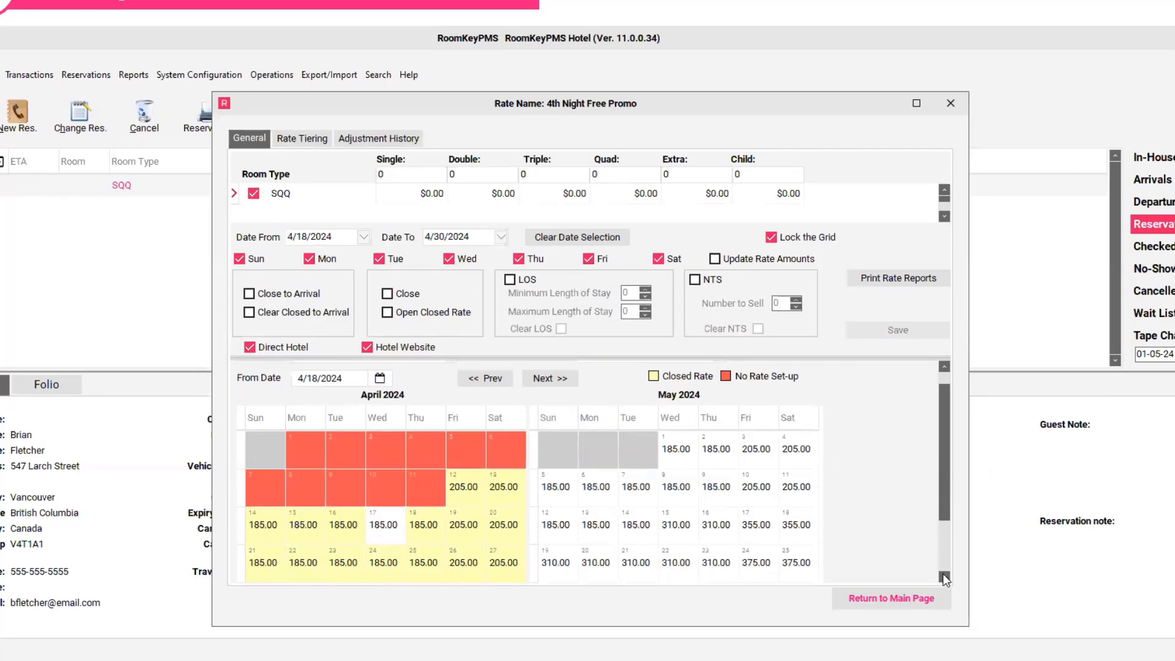
click(945, 576)
click(944, 576)
click(944, 576)
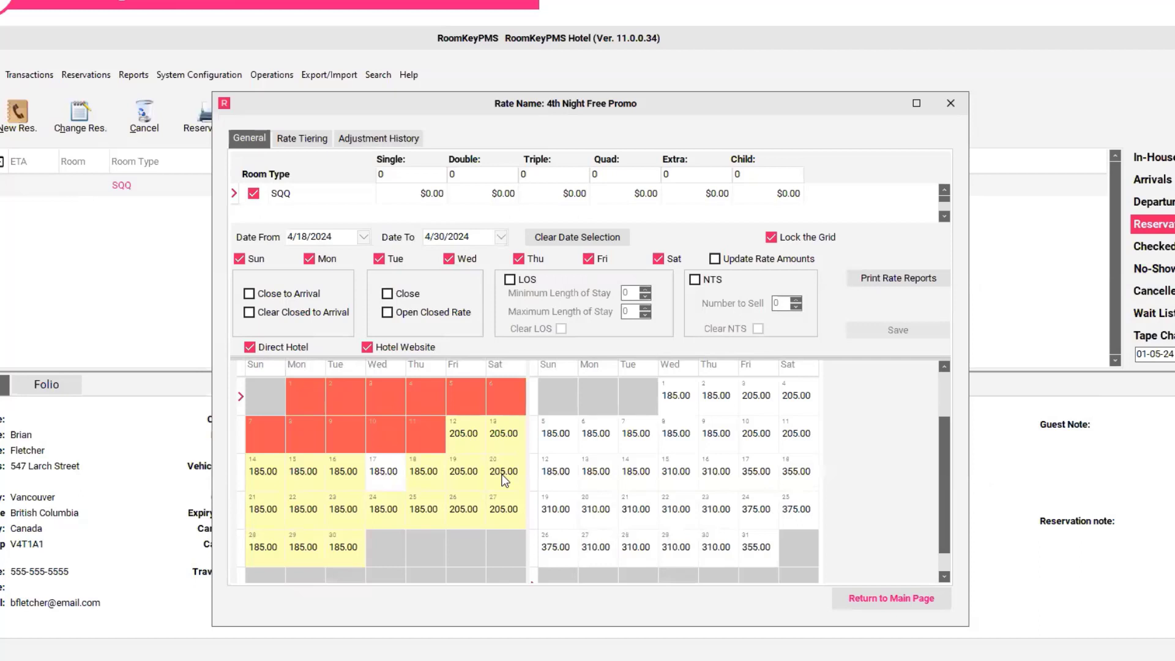
- Set the 4th Night Free Promo rate's date range to 9/1/2024 through 12/31/2024
drag(943, 472, 953, 407)
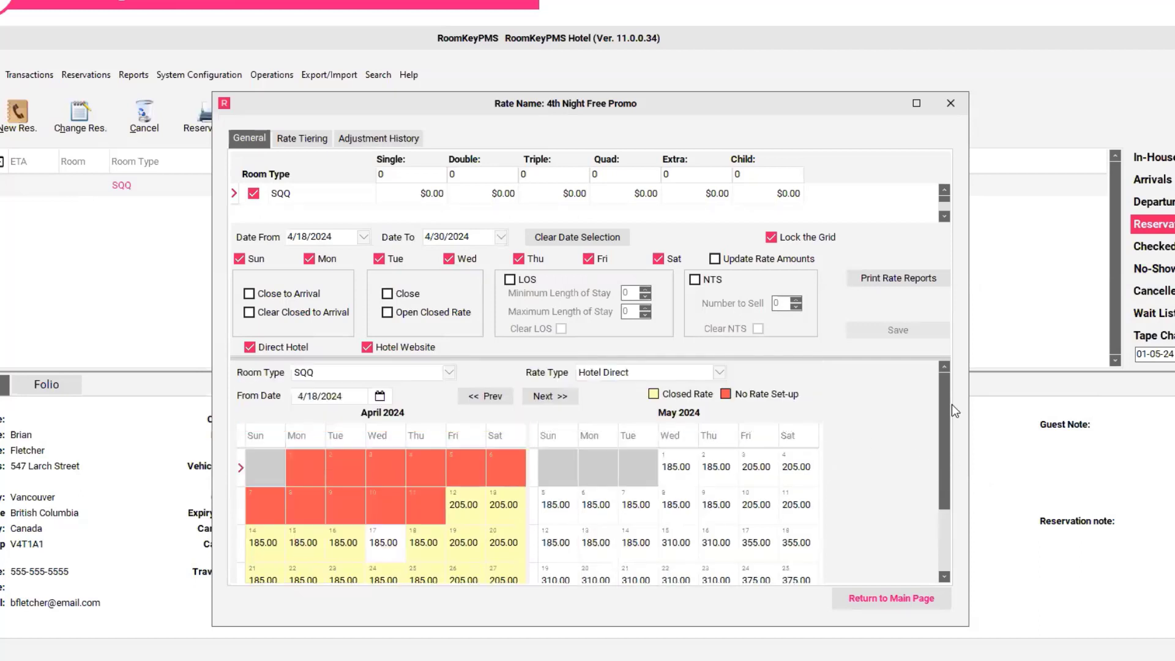
click(364, 237)
click(362, 259)
click(362, 259)
click(362, 259)
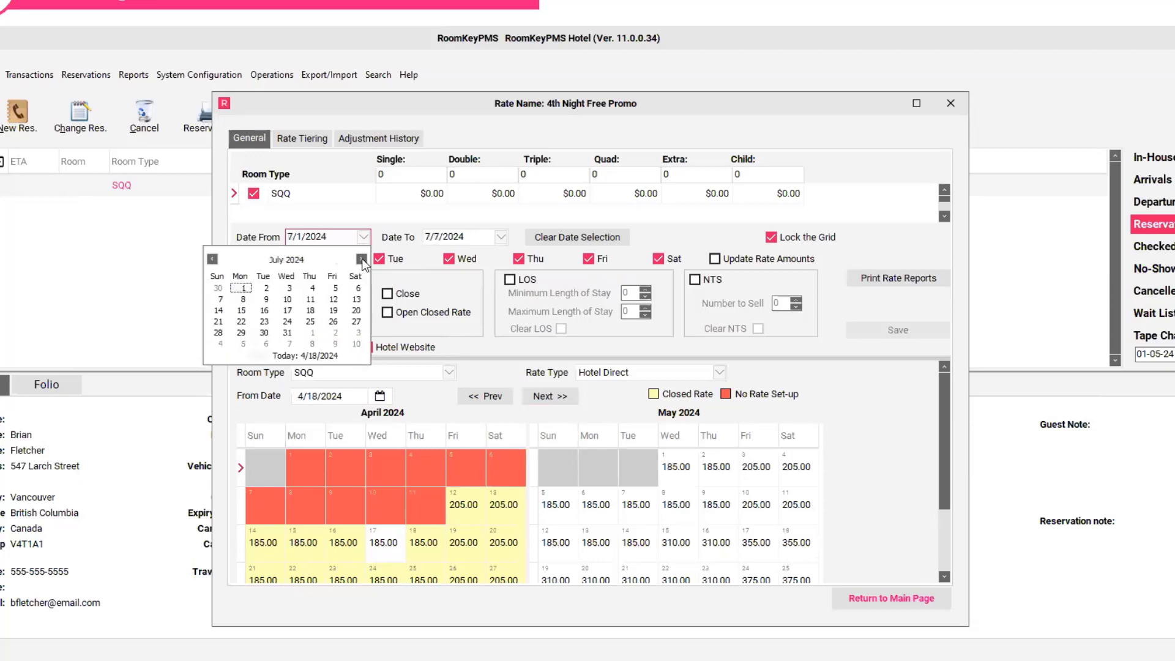
click(362, 259)
click(362, 259)
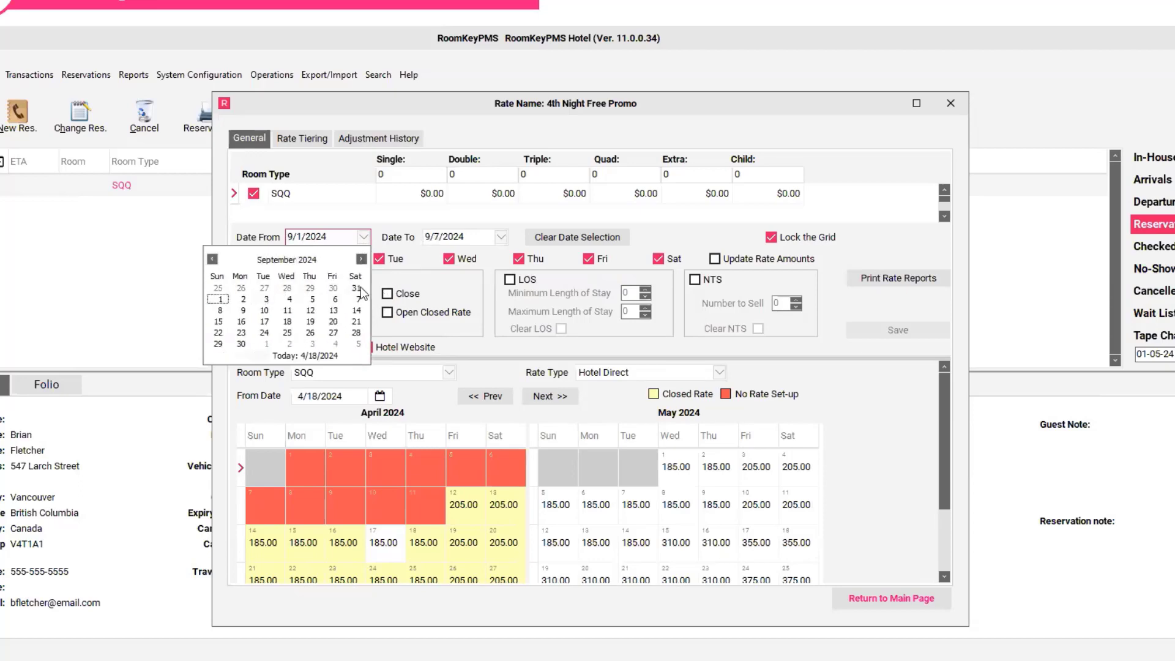
click(221, 300)
click(501, 237)
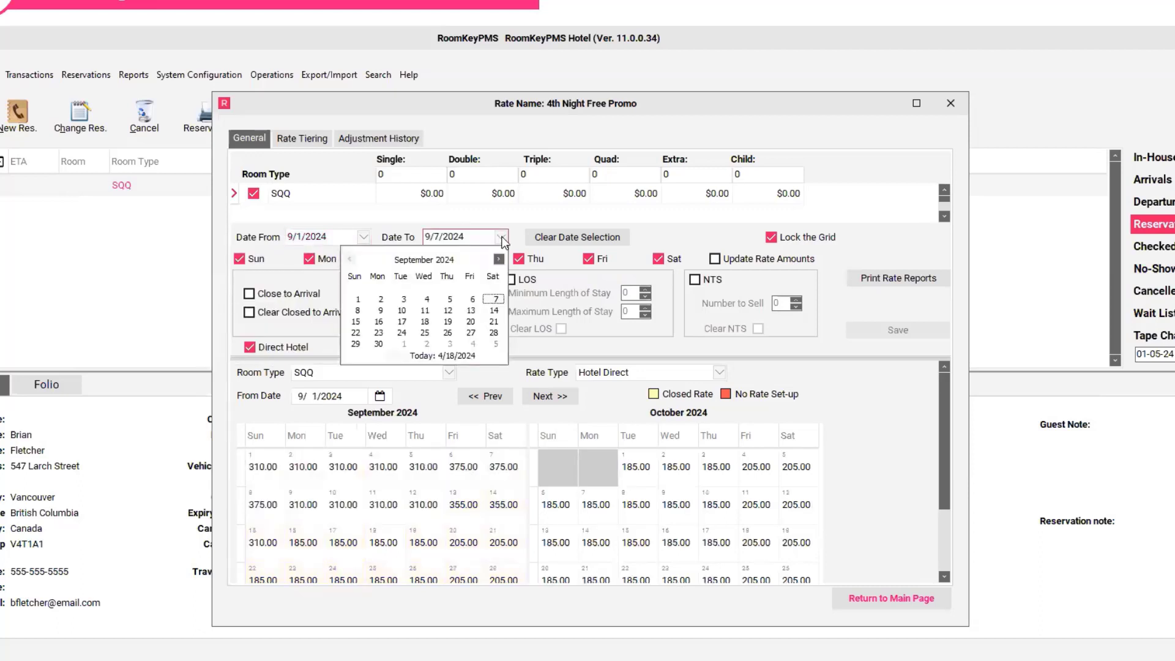
click(499, 260)
click(499, 260)
click(498, 260)
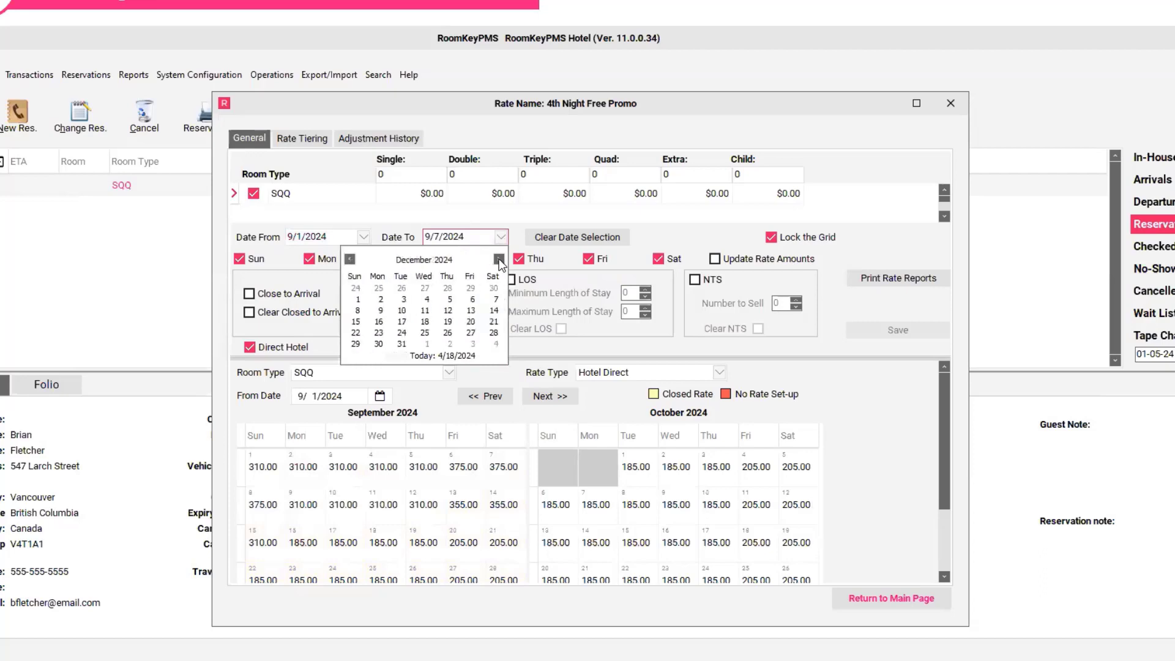
click(403, 345)
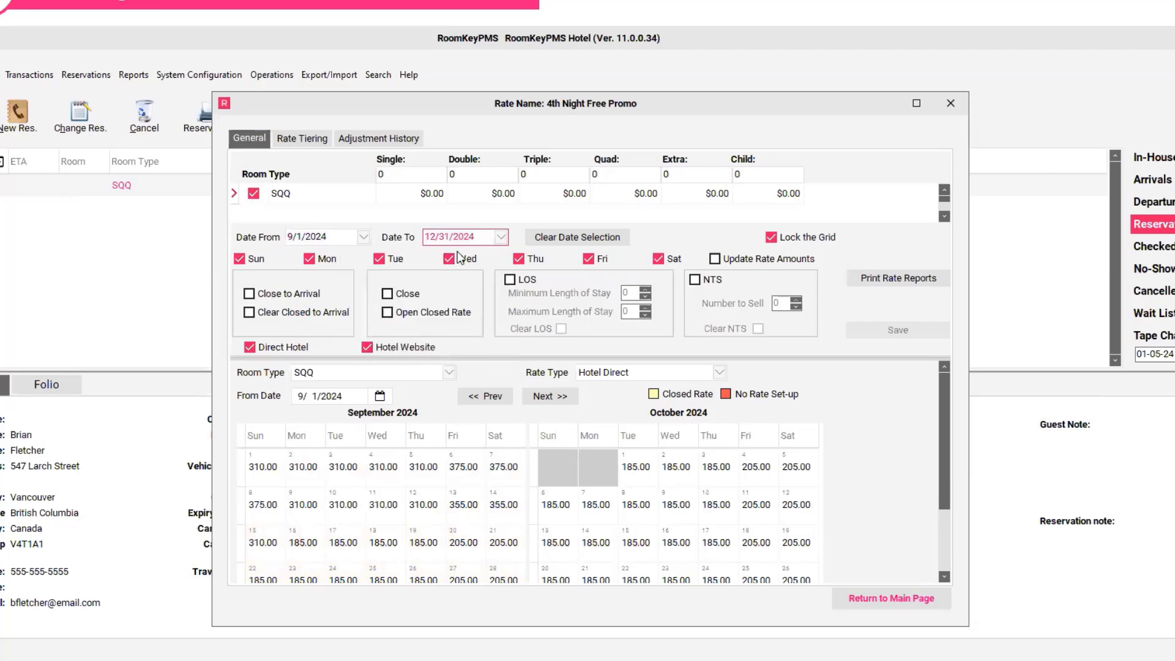
- Close the rate for the selected date range, save and confirm the update, and exit the rate's settings
click(388, 295)
click(388, 295)
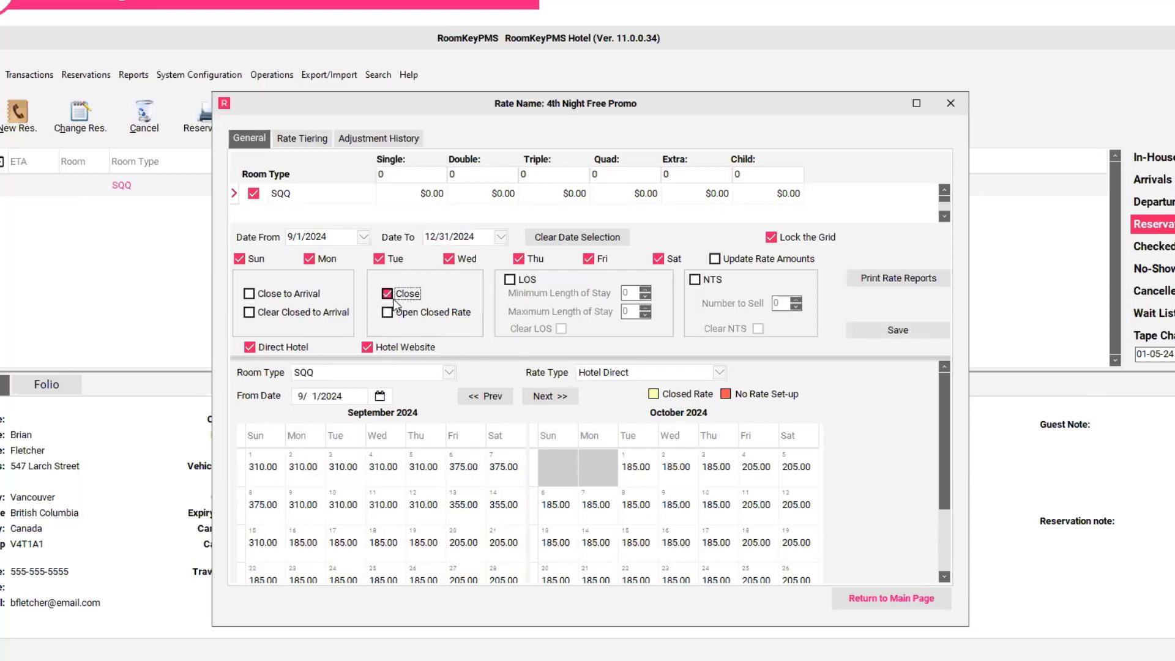
click(873, 334)
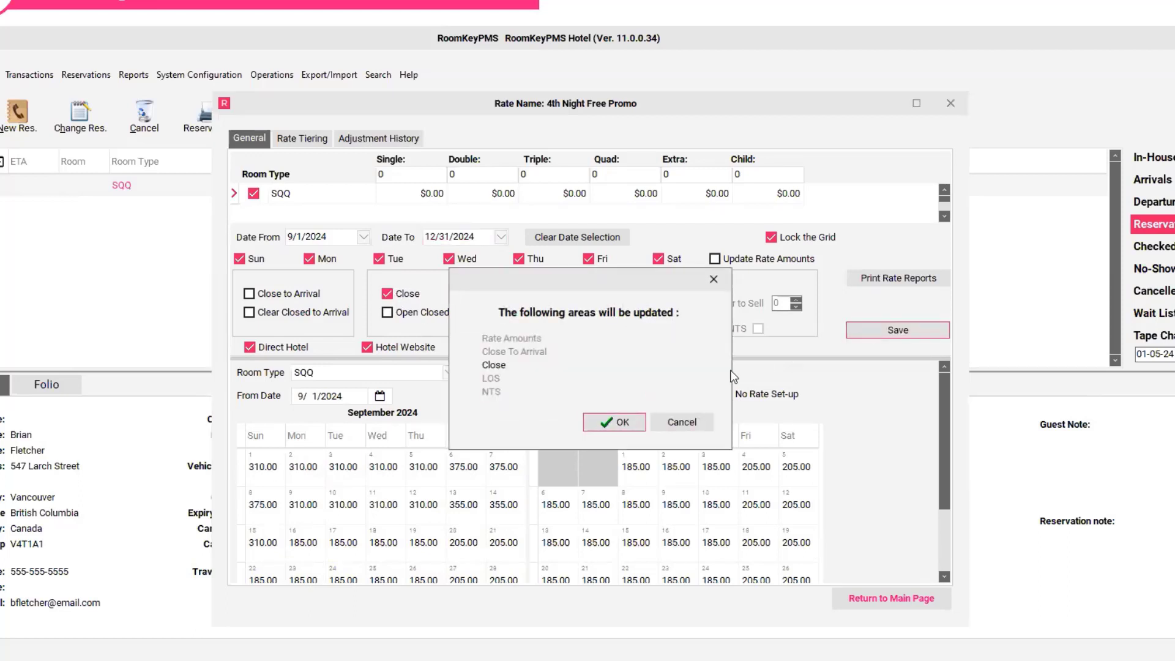
click(620, 422)
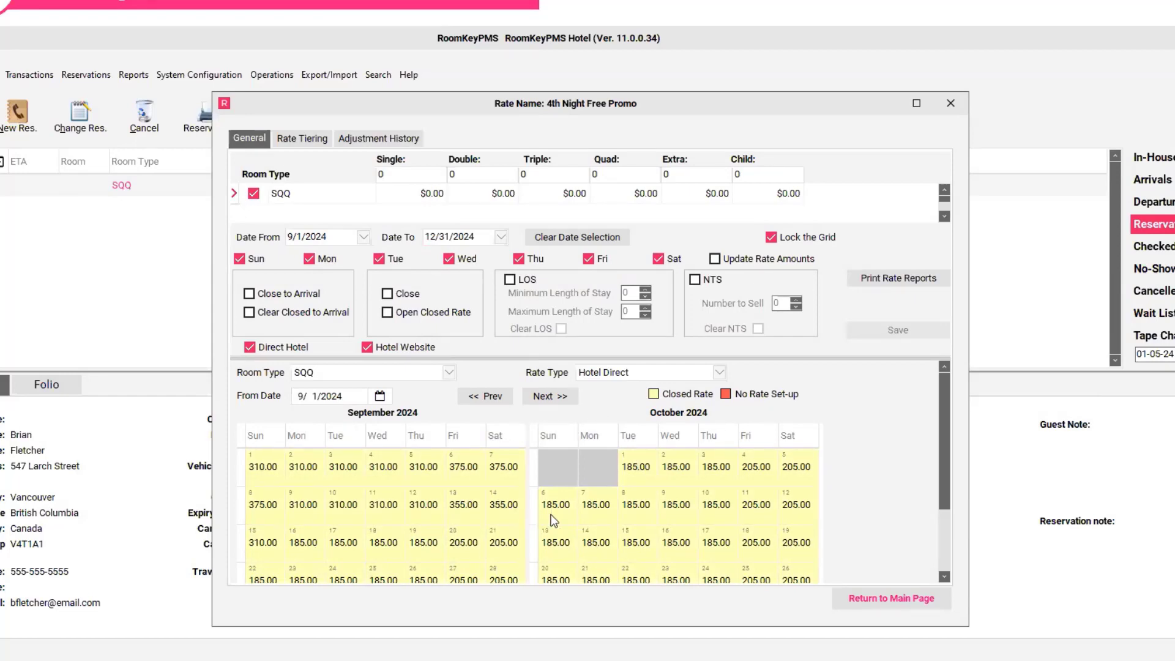
click(954, 108)
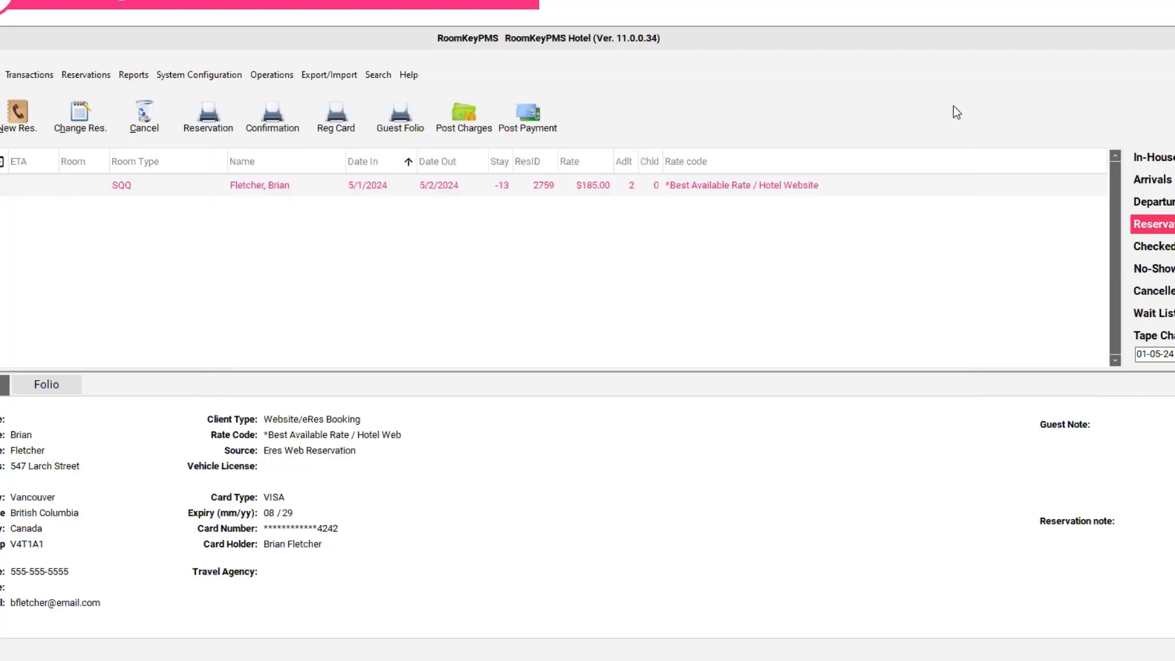
- Check the SQQ rate list in a new 4-night reservation arriving 4/18/2024, and discard the reservation
click(24, 120)
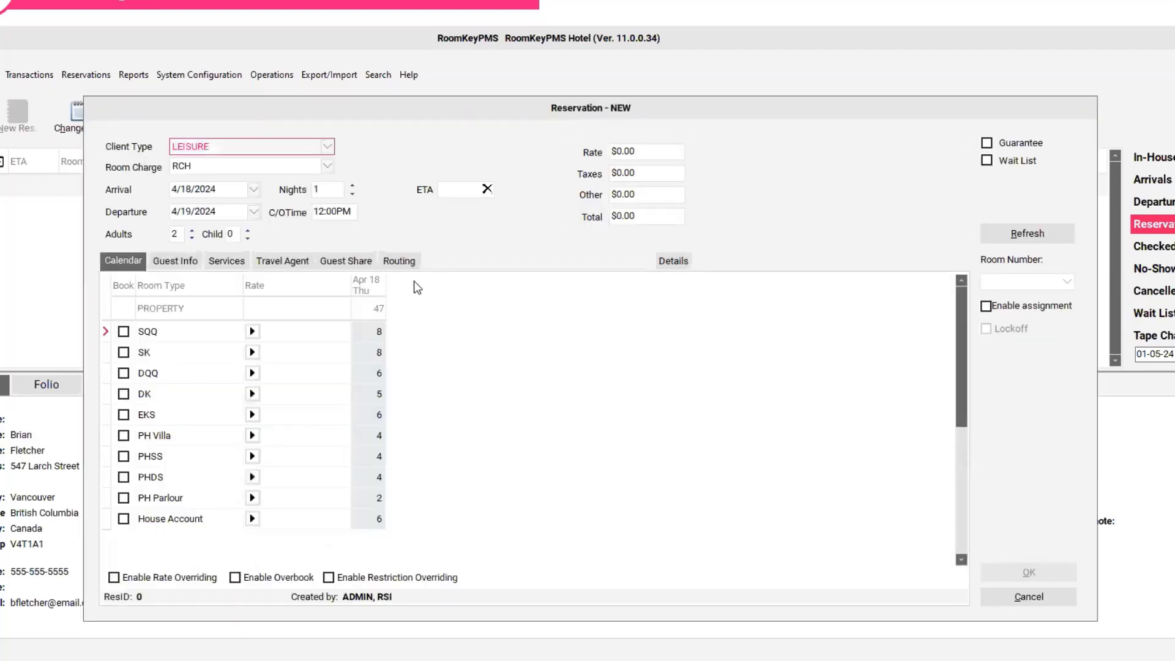
click(353, 185)
click(353, 185)
click(353, 185)
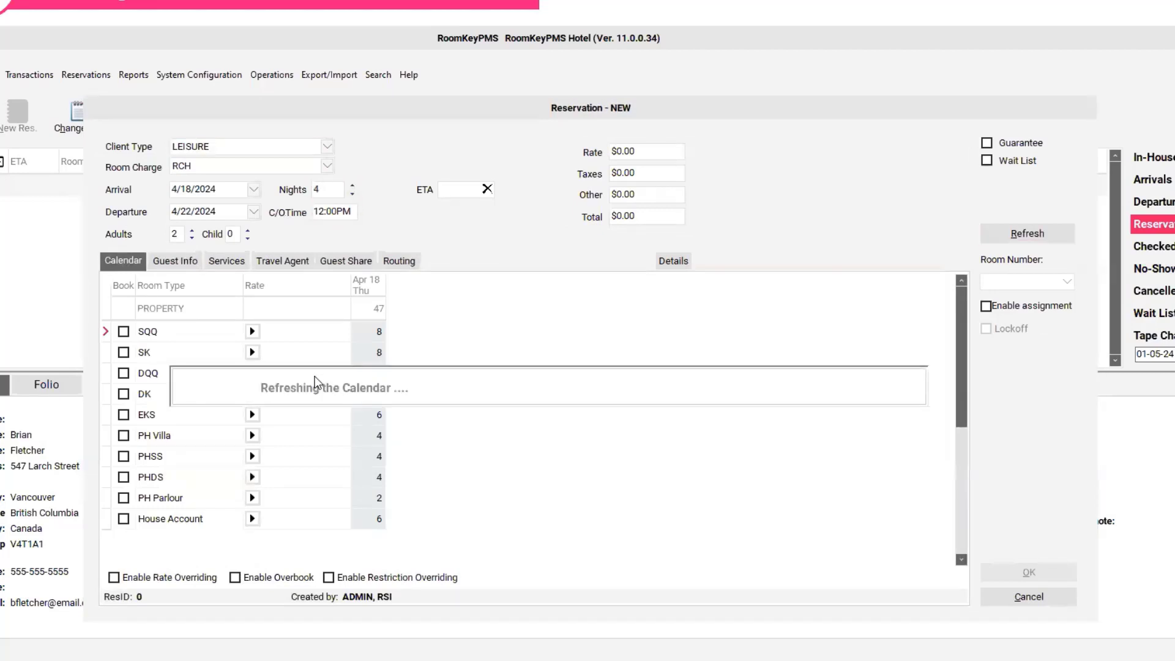
click(253, 332)
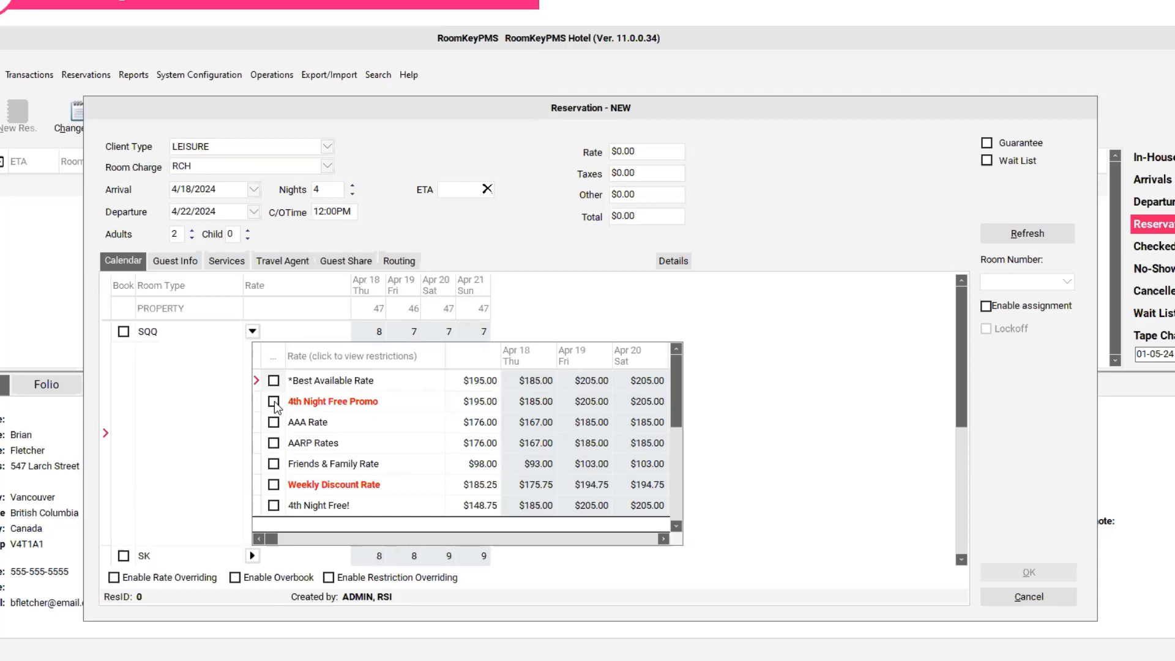
click(1027, 597)
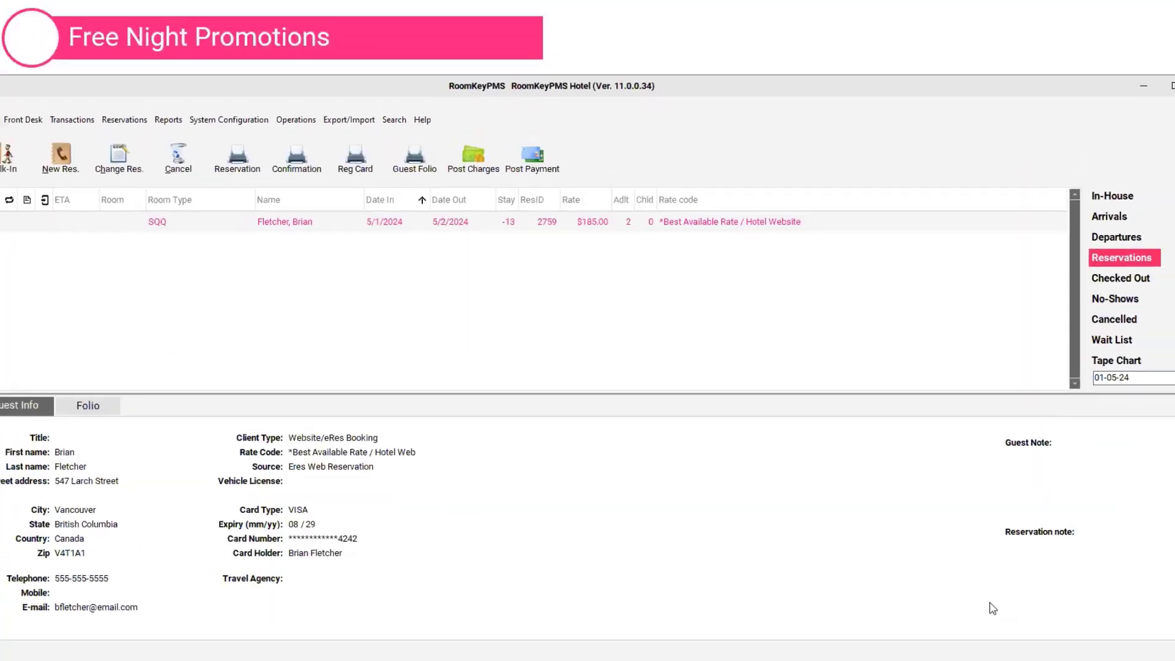